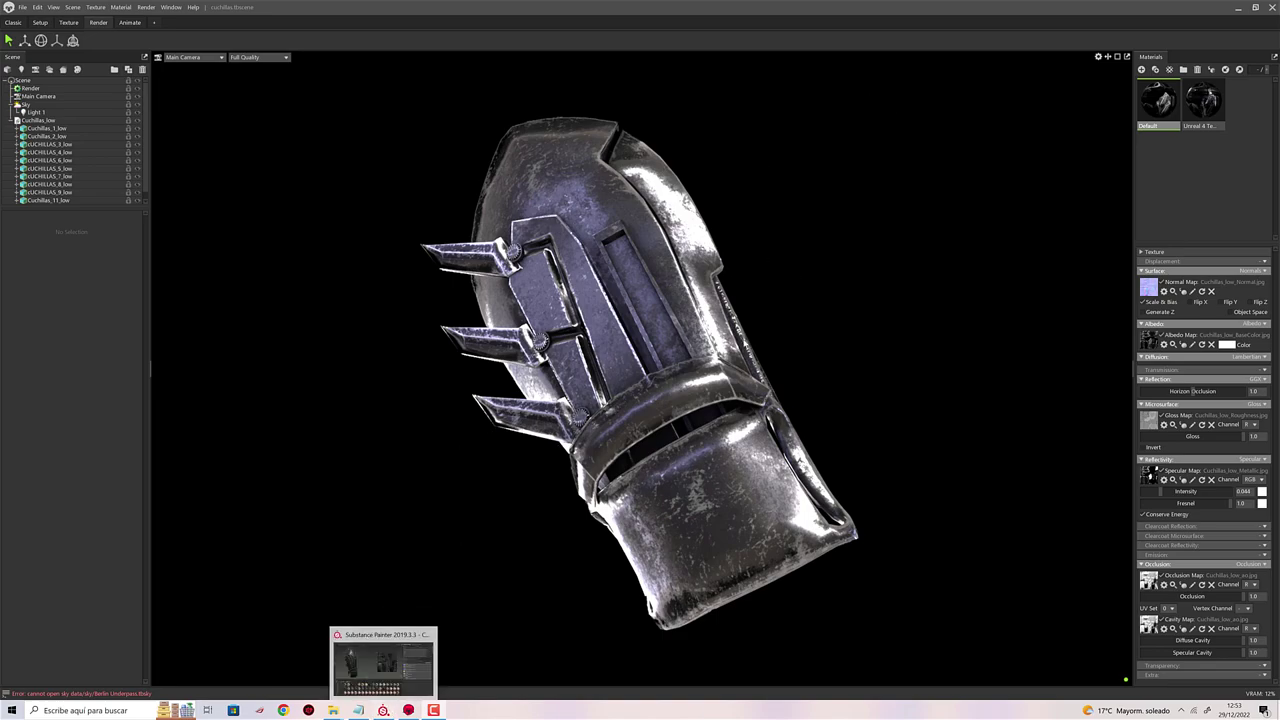
Orbit the textured gauntlet in Marmoset Toolbag, then switch to Substance Painter.
{"action": "mouse_move", "coordinate": [712, 358]}
{"action": "left_mouse_down"}
{"action": "mouse_move", "coordinate": [820, 323]}
{"action": "mouse_move", "coordinate": [877, 323]}
{"action": "mouse_move", "coordinate": [586, 372]}
{"action": "mouse_move", "coordinate": [923, 423]}
{"action": "mouse_move", "coordinate": [713, 602]}
{"action": "mouse_move", "coordinate": [693, 585]}
{"action": "mouse_move", "coordinate": [704, 346]}
{"action": "mouse_move", "coordinate": [716, 350]}
{"action": "left_mouse_up"}
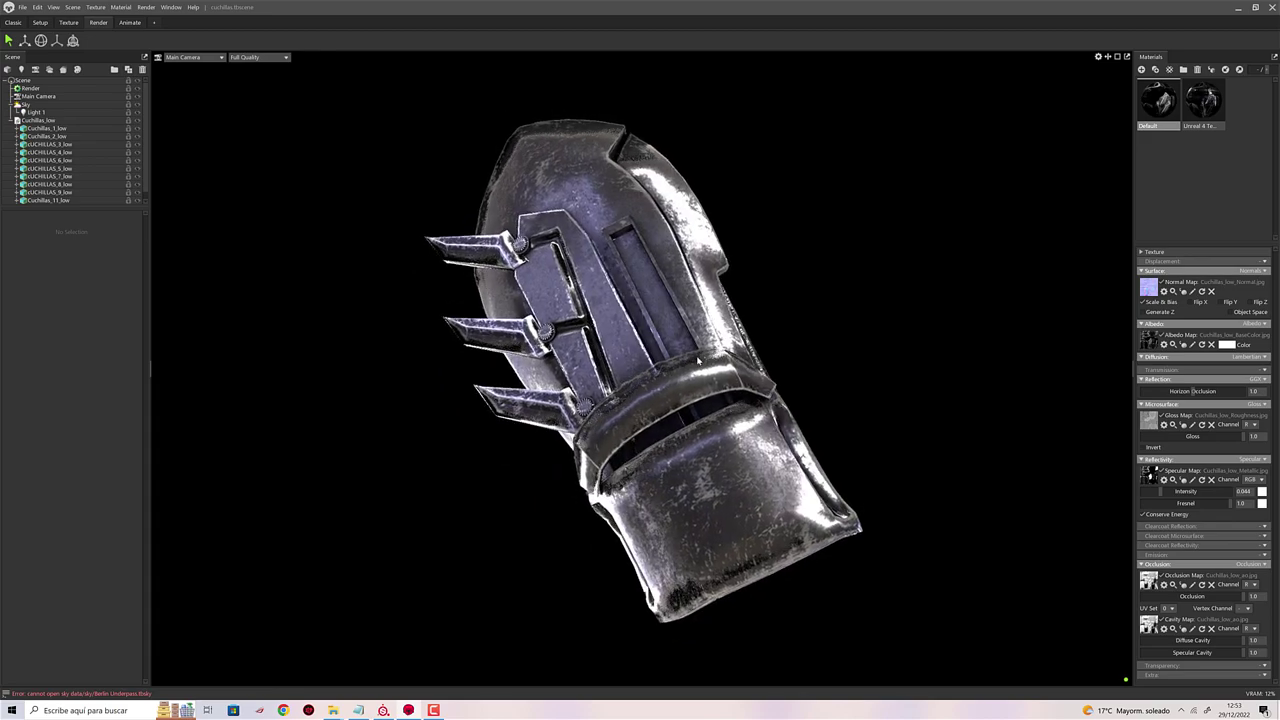
{"action": "left_click", "coordinate": [386, 708]}
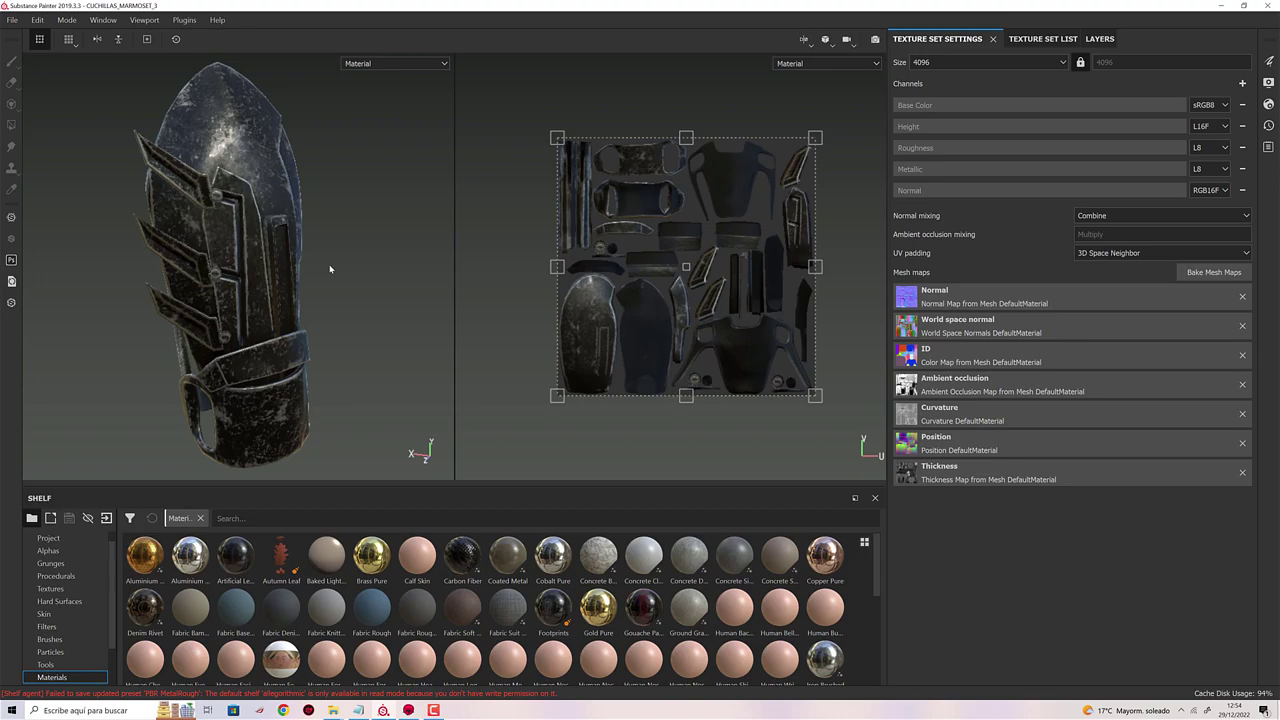
Review the gauntlet's texture set list and its Tela, Cuchillas_metal and Goma layer stack.
{"action": "left_click", "coordinate": [1030, 38]}
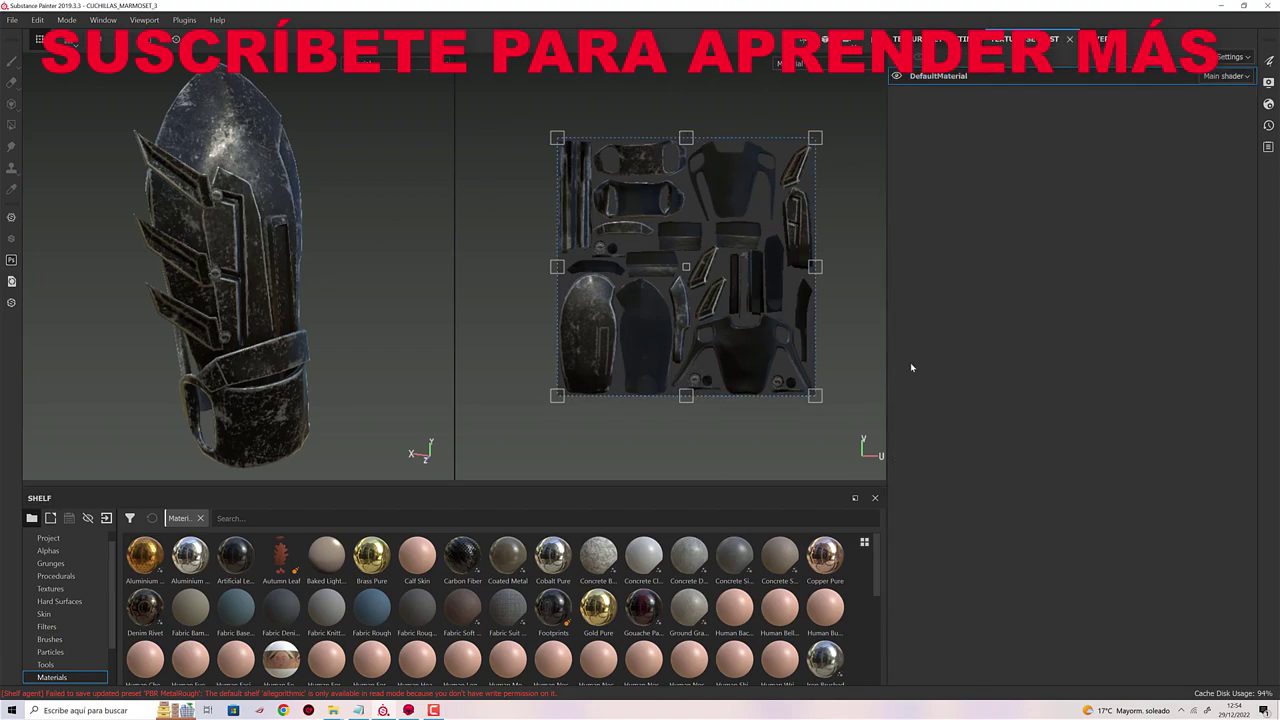
{"action": "left_click", "coordinate": [1092, 40]}
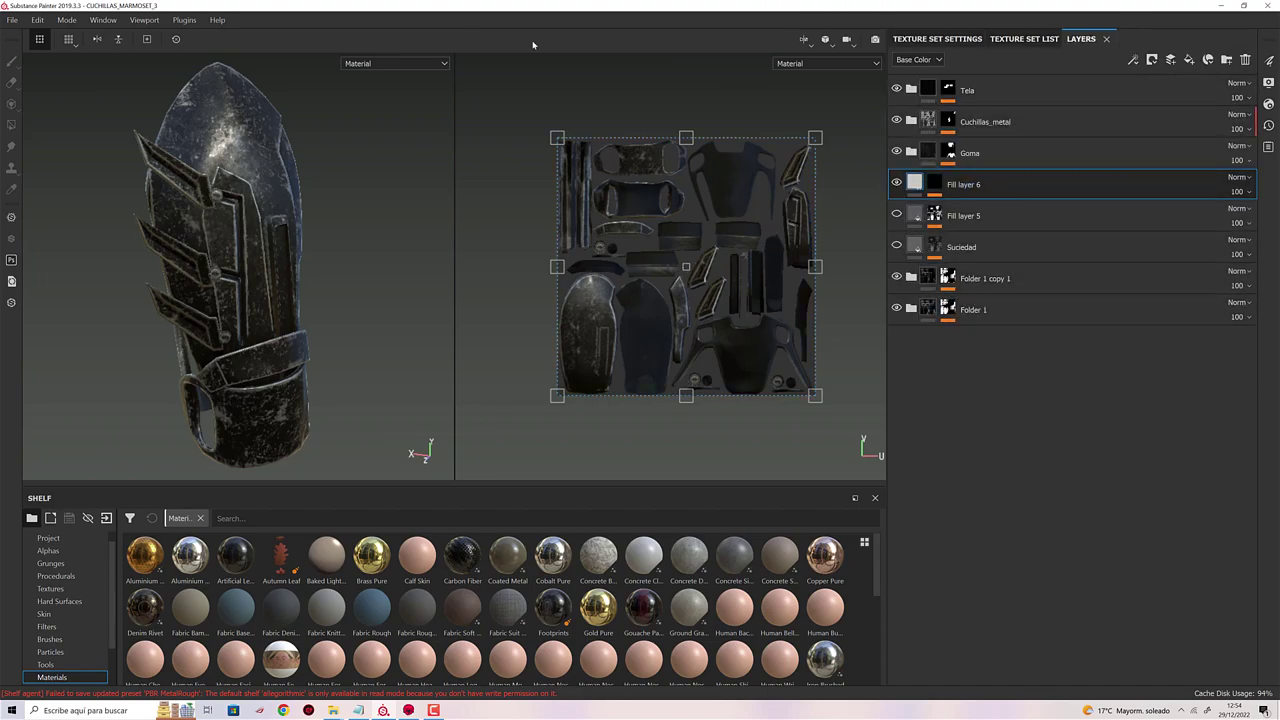
{"action": "left_click", "coordinate": [13, 20]}
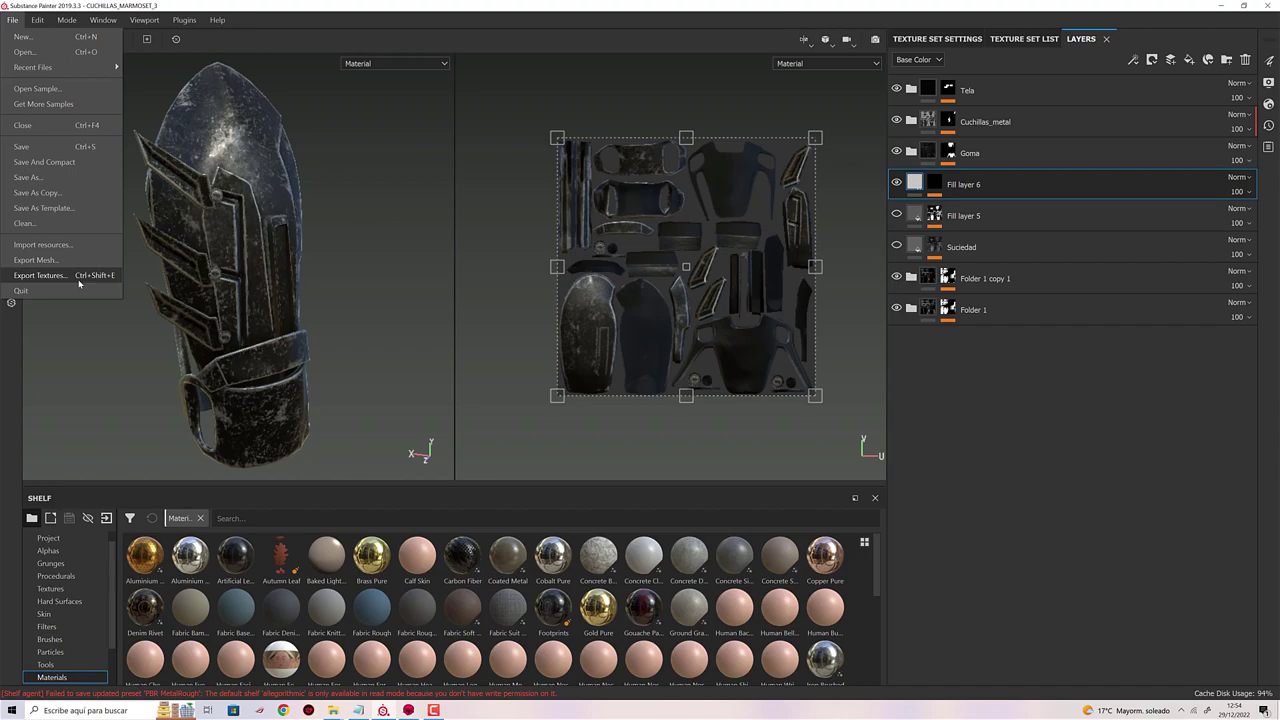
Open the texture export settings and keep CUCHILLAS_TEXTURES as the output folder.
{"action": "left_click", "coordinate": [402, 232]}
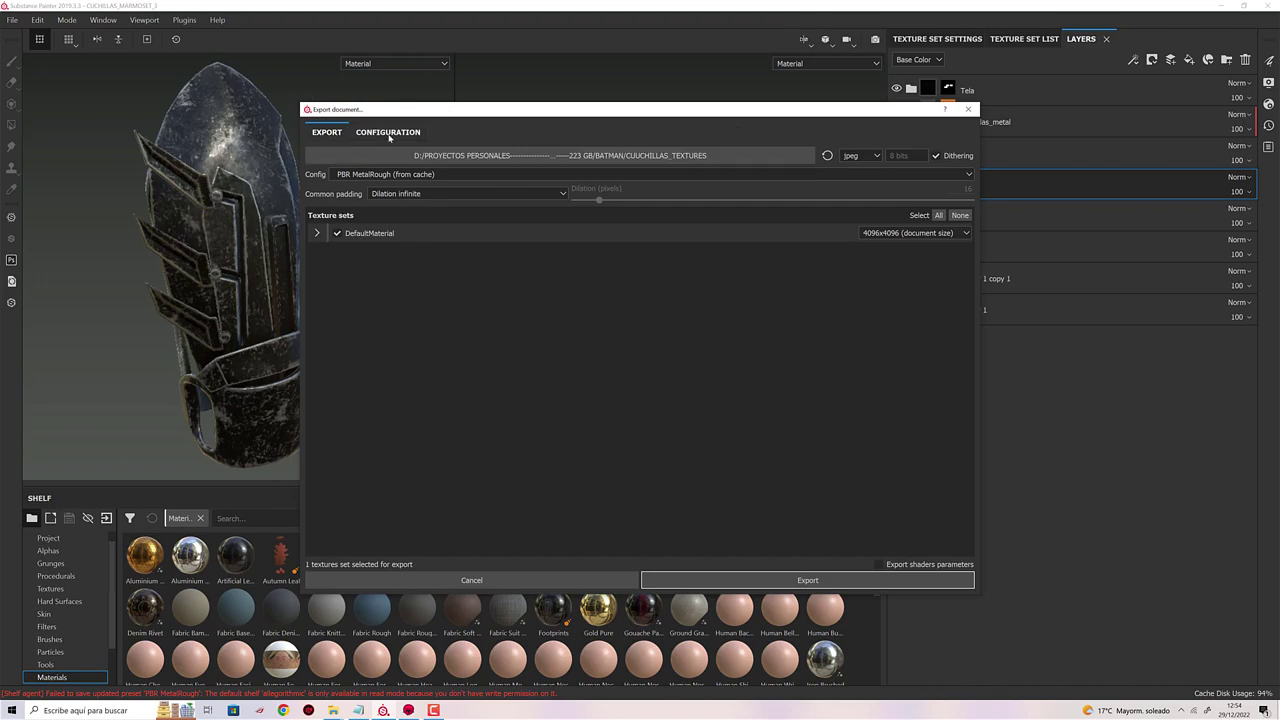
{"action": "left_click", "coordinate": [388, 132]}
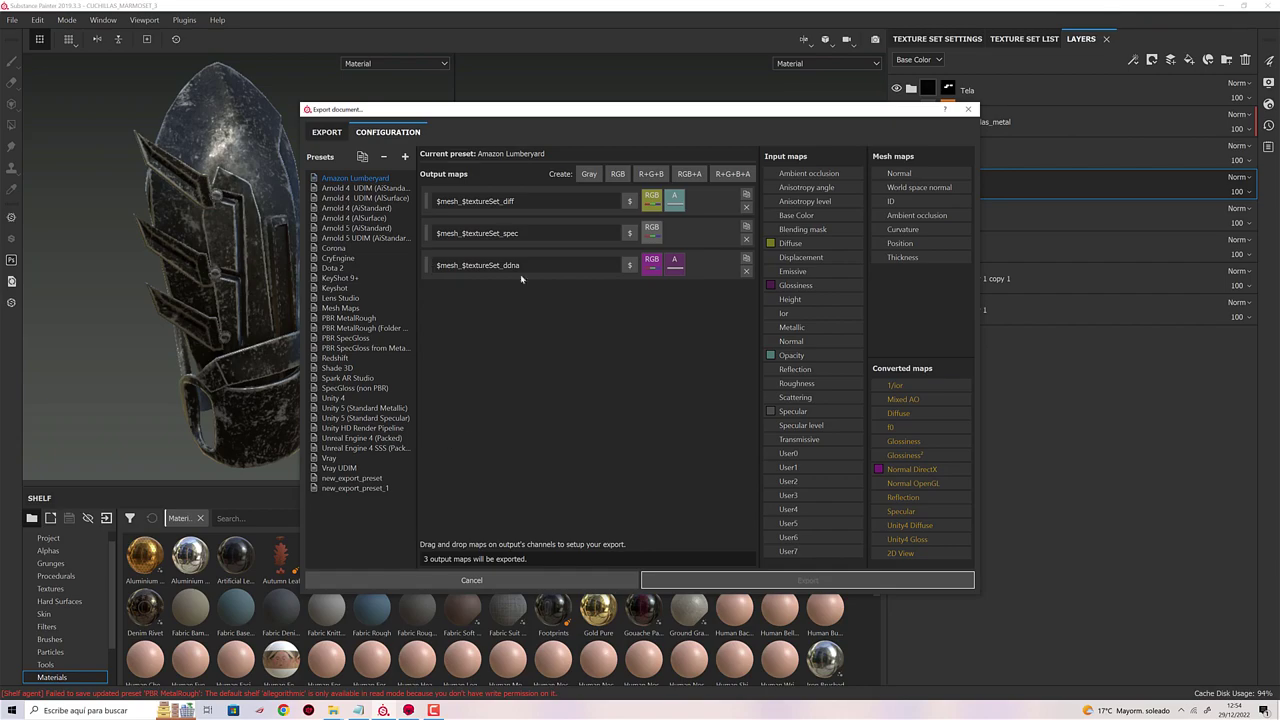
{"action": "left_click", "coordinate": [327, 133]}
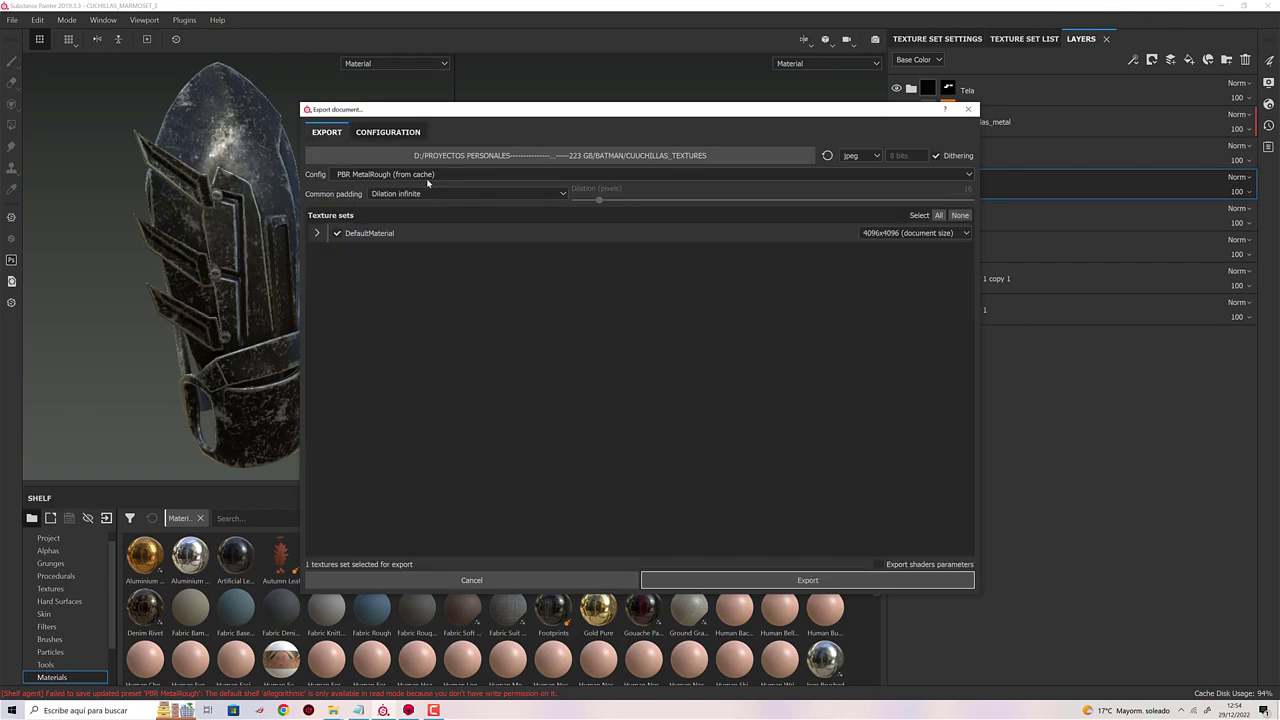
{"action": "left_click", "coordinate": [528, 156]}
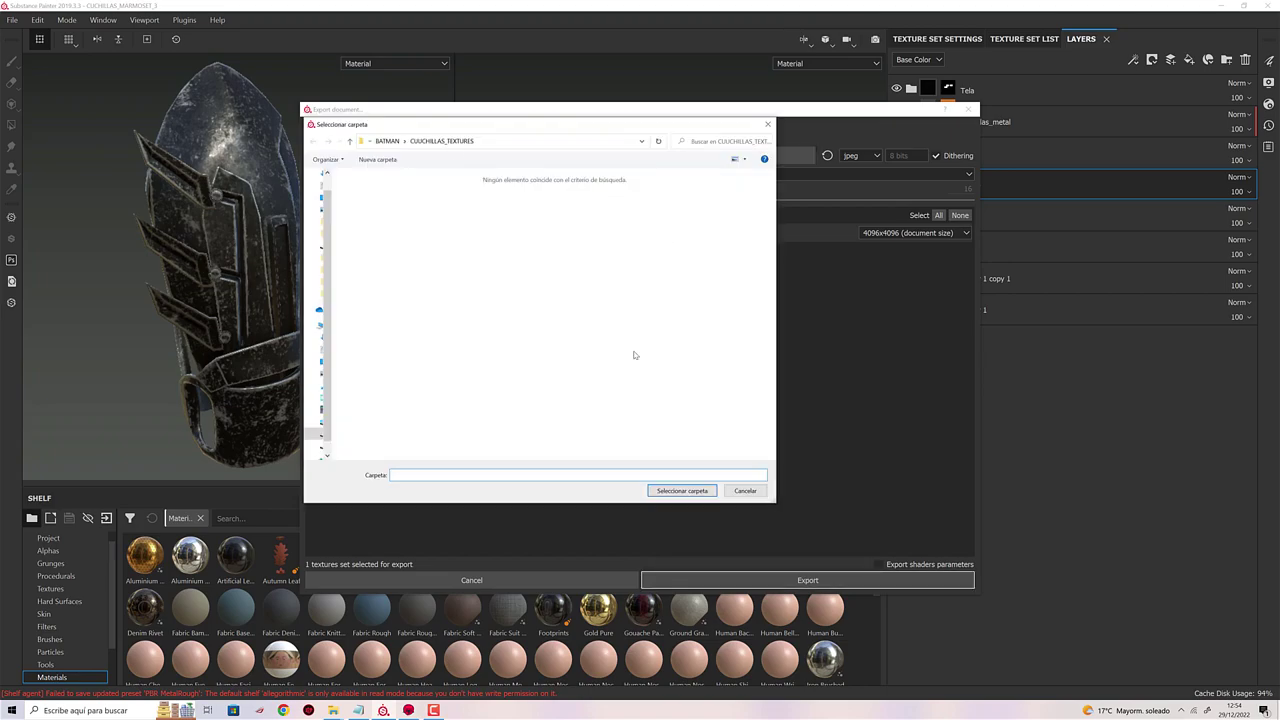
{"action": "left_click", "coordinate": [745, 490]}
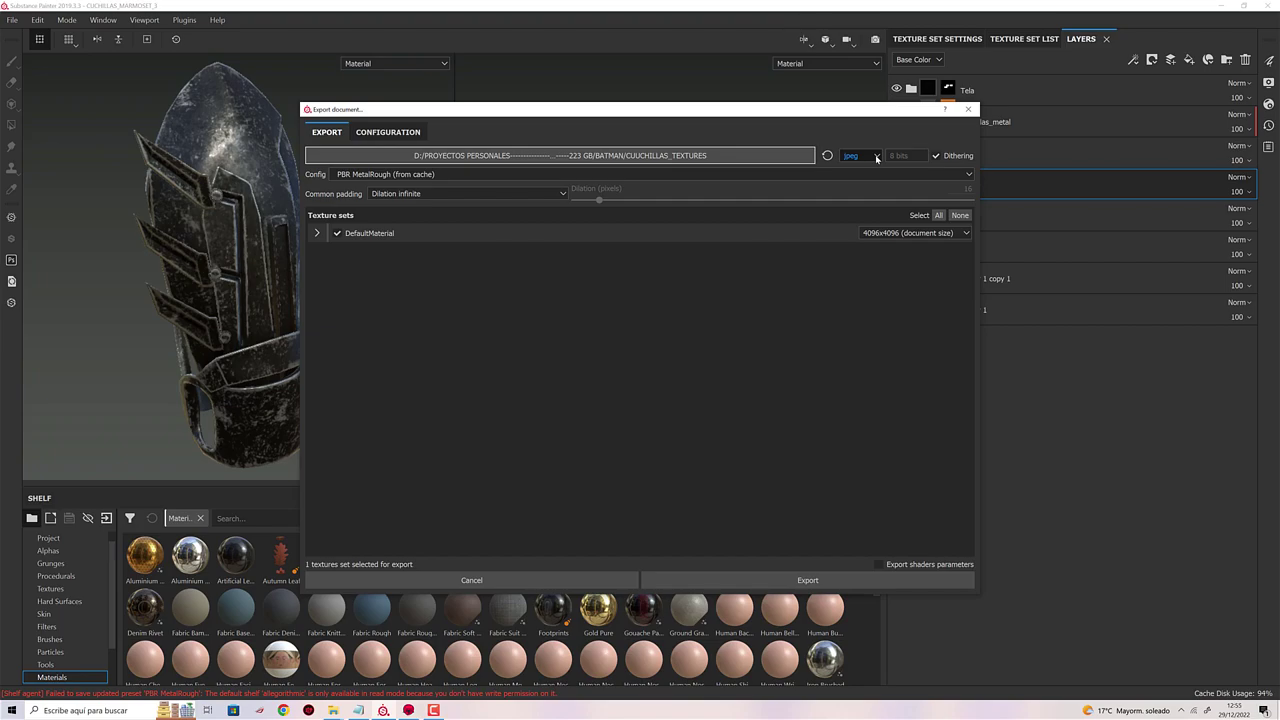
Set the export file format to targa, after briefly trying png at 16 bits.
{"action": "left_click", "coordinate": [876, 157]}
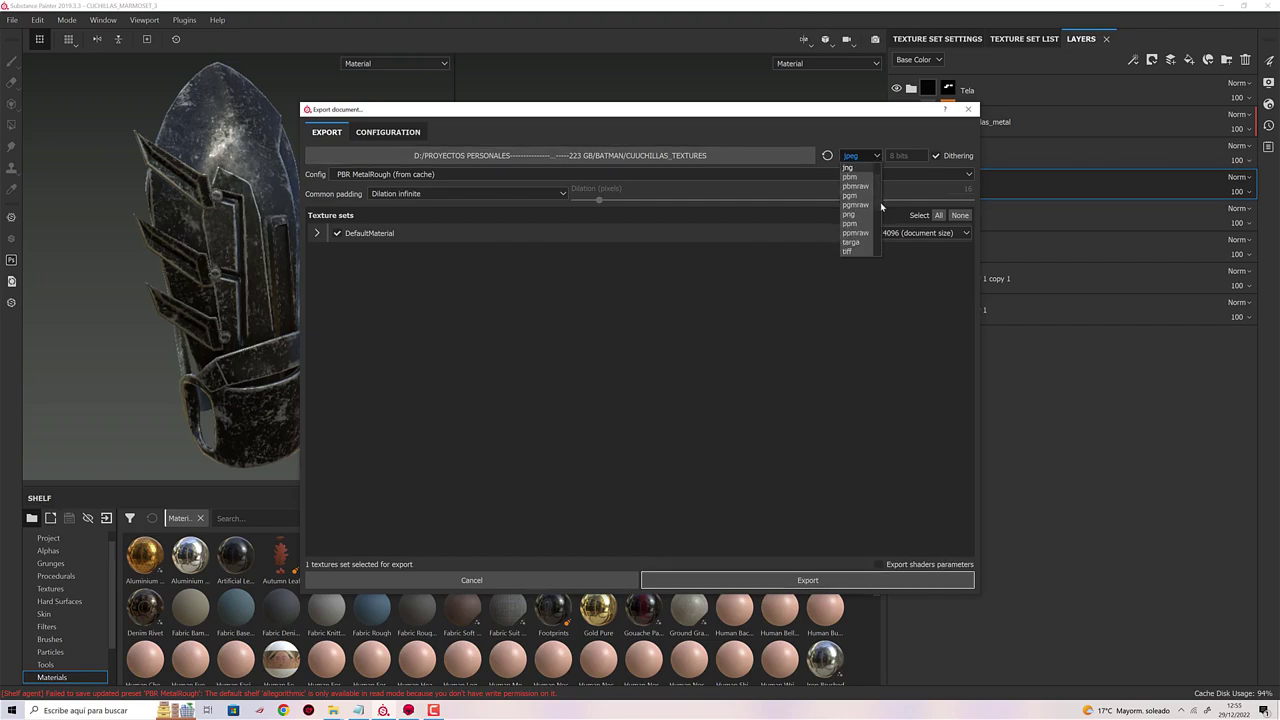
{"action": "left_click", "coordinate": [852, 242]}
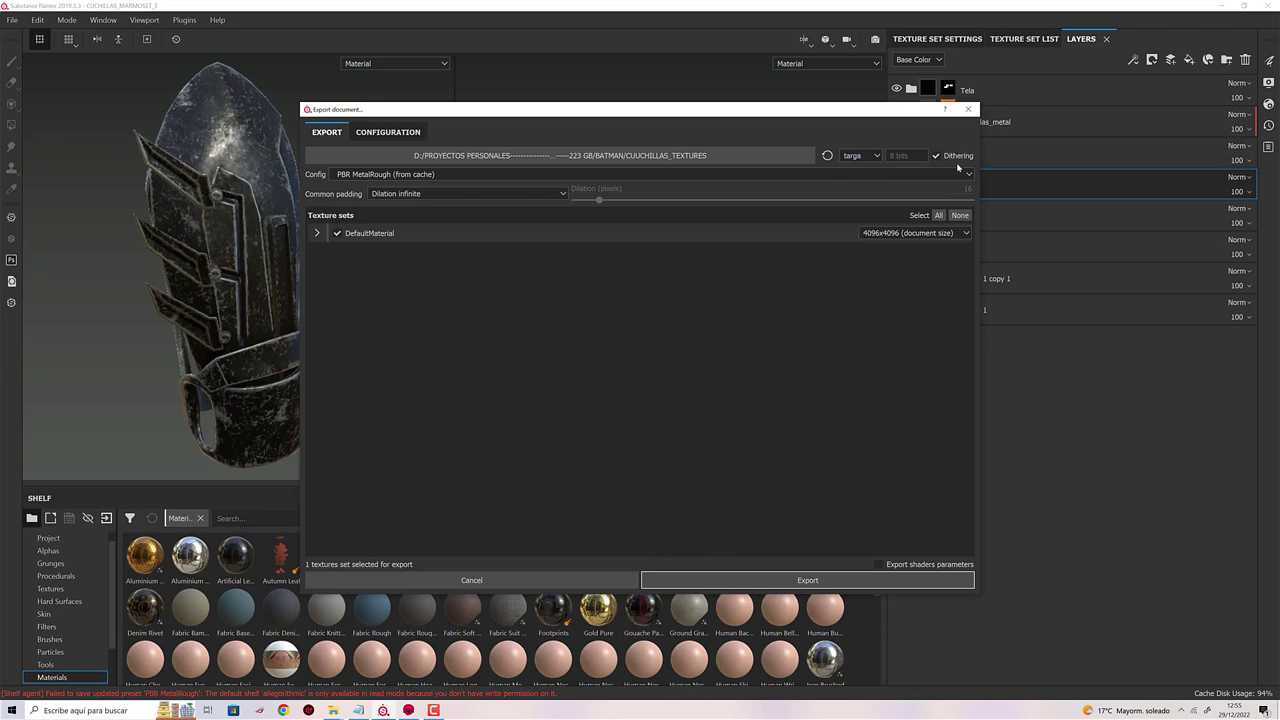
{"action": "left_click", "coordinate": [877, 156]}
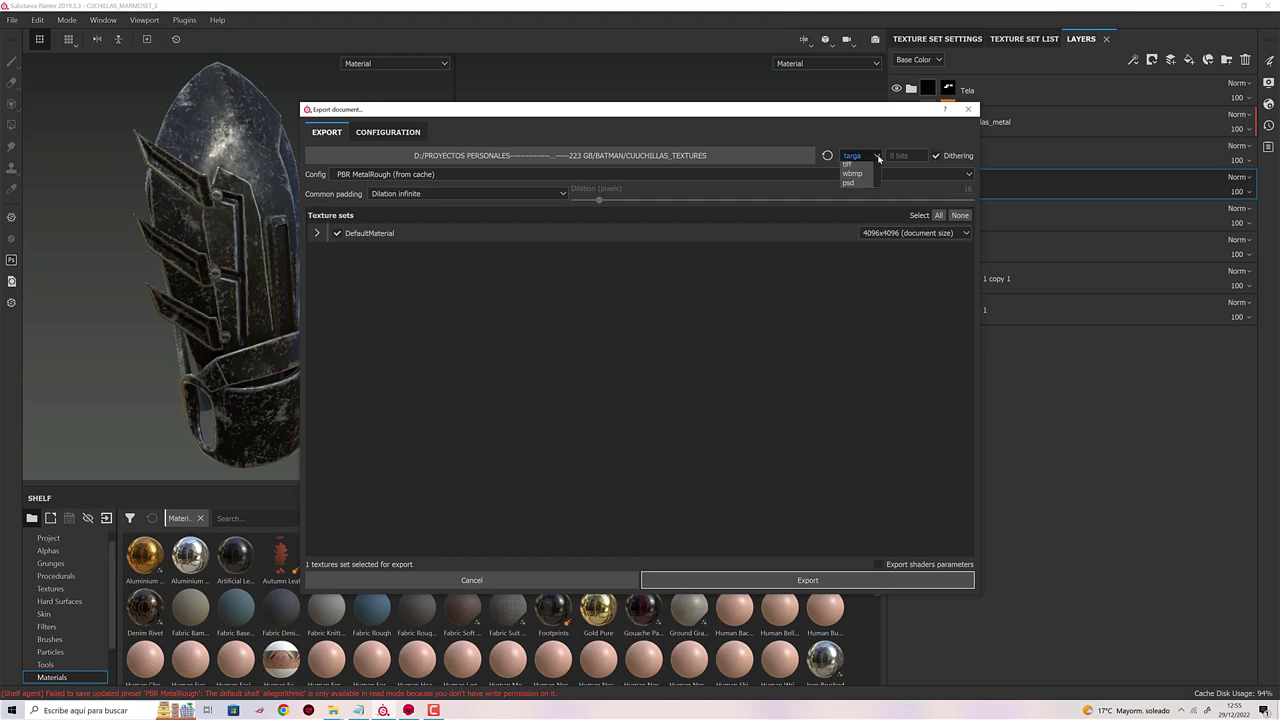
{"action": "left_click", "coordinate": [850, 195]}
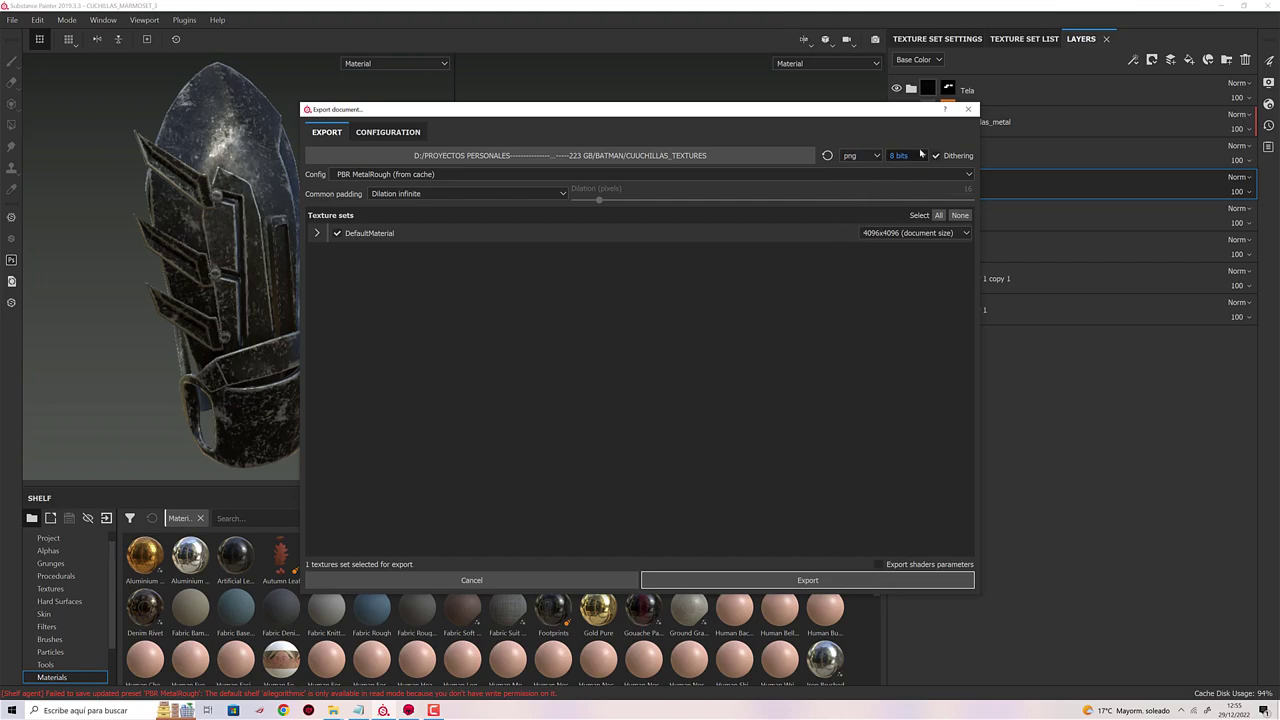
{"action": "left_click", "coordinate": [905, 156]}
{"action": "left_click", "coordinate": [909, 179]}
{"action": "left_click", "coordinate": [878, 156]}
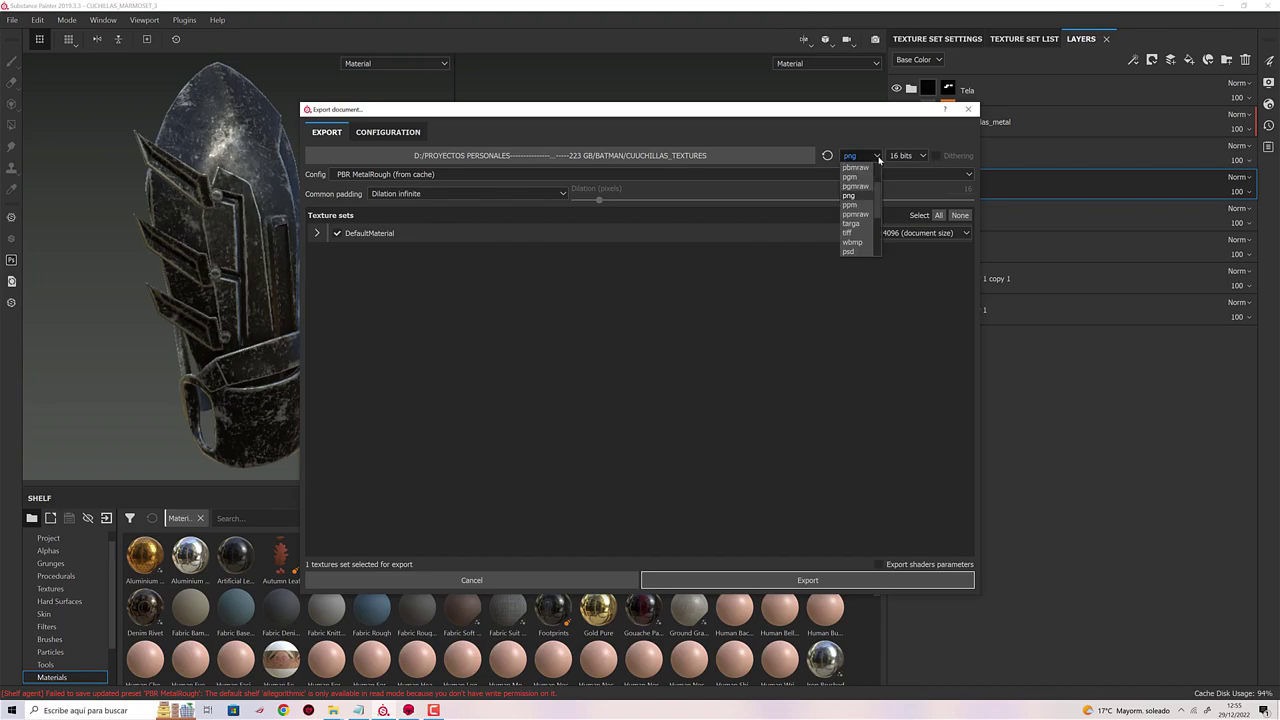
{"action": "left_click", "coordinate": [856, 224]}
{"action": "left_click", "coordinate": [957, 162]}
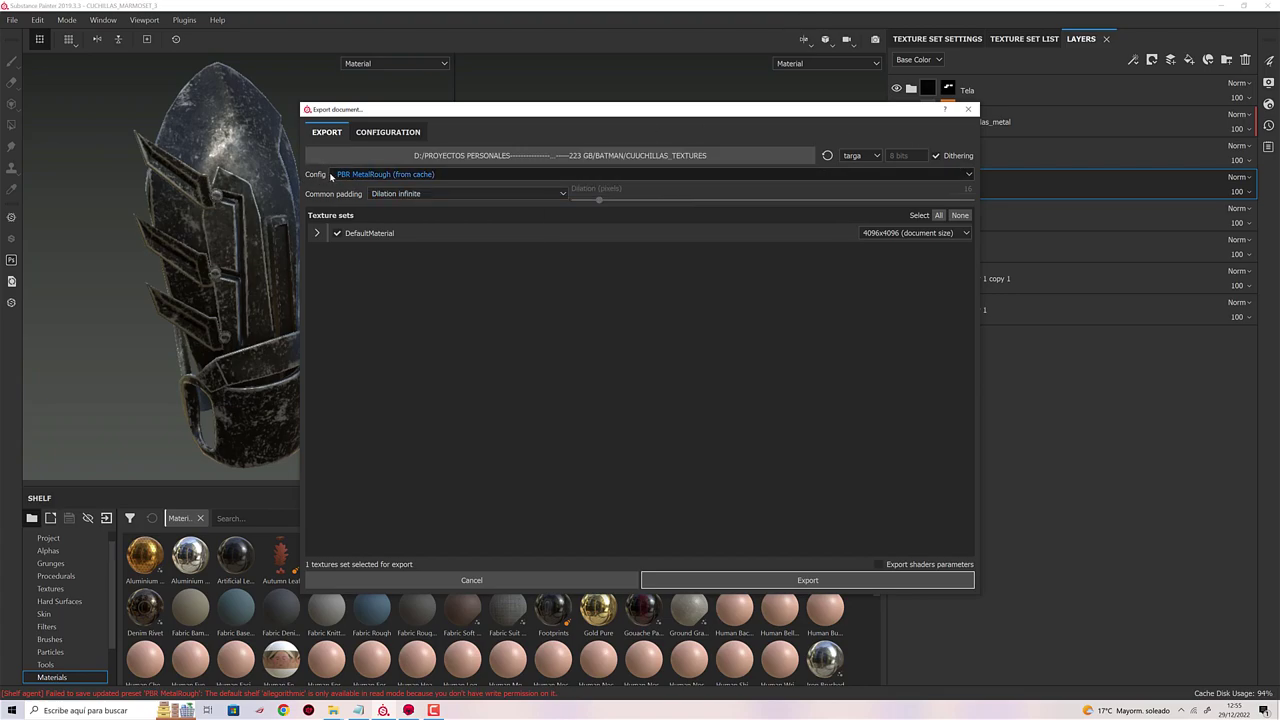
Keep PBR MetalRough as the export preset and expand DefaultMaterial's output maps.
{"action": "left_click", "coordinate": [367, 176]}
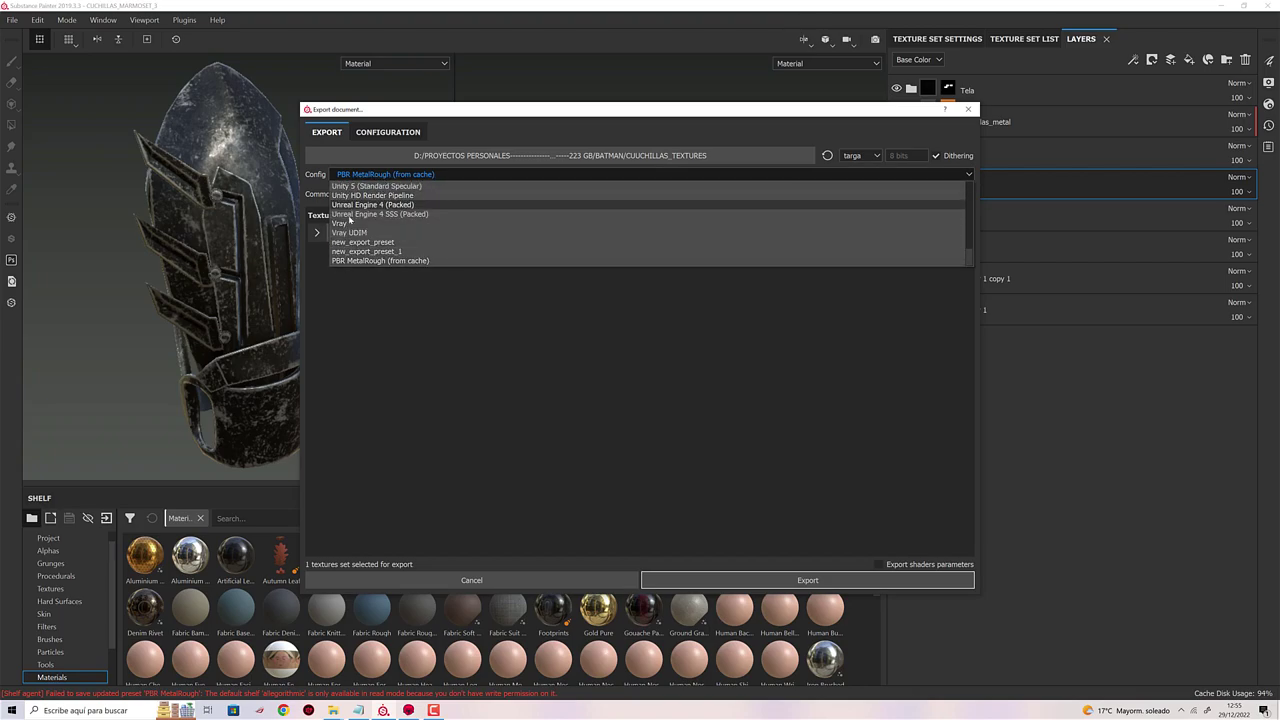
{"action": "left_click", "coordinate": [389, 180]}
{"action": "left_click", "coordinate": [389, 132]}
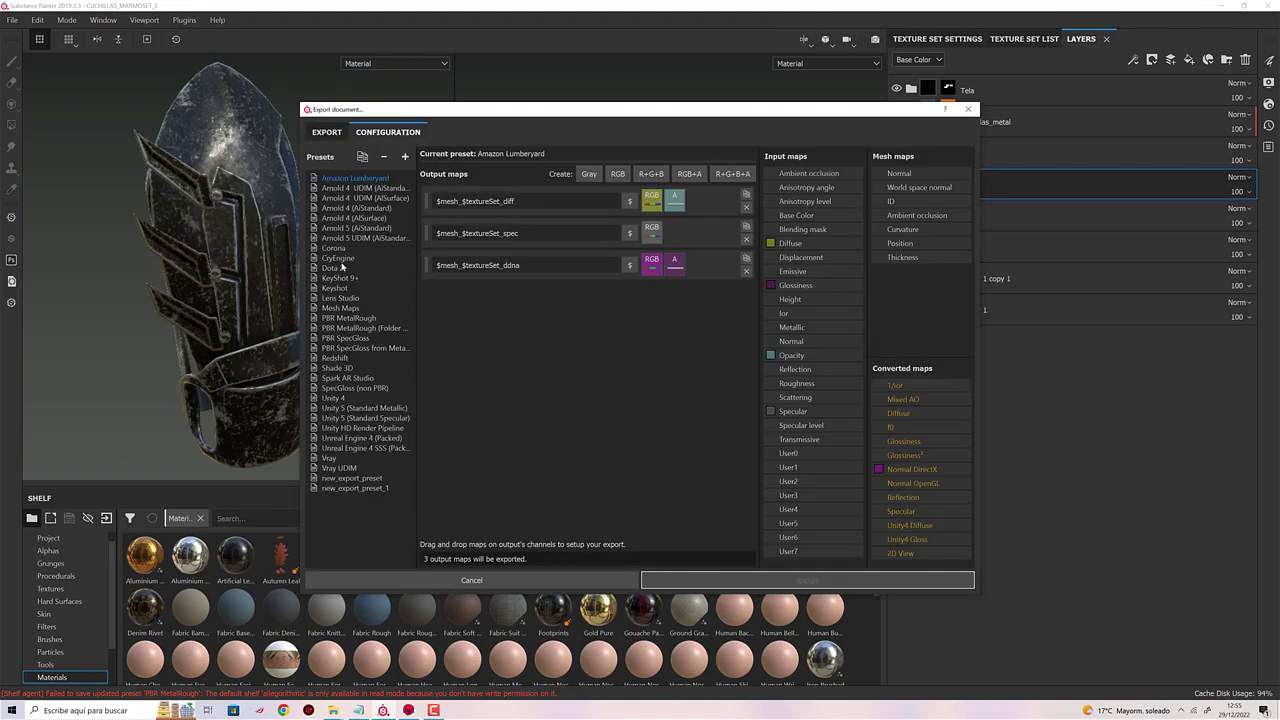
{"action": "left_click", "coordinate": [327, 132]}
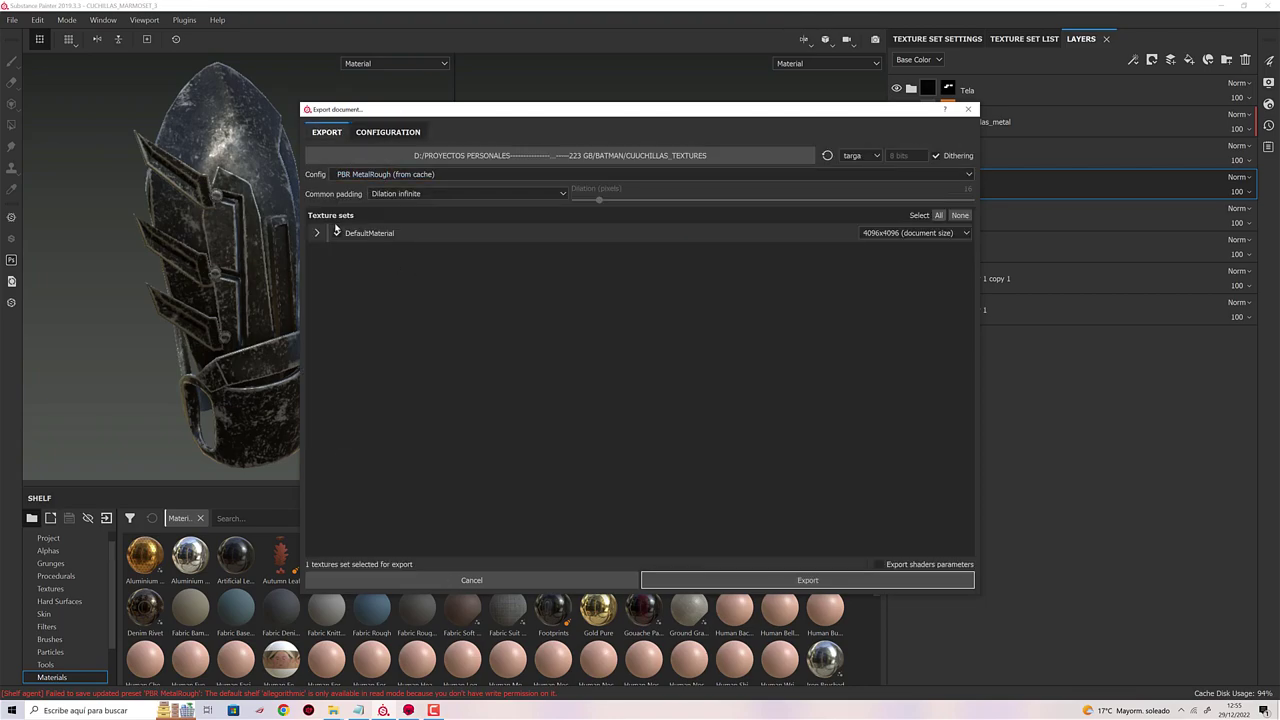
{"action": "left_click", "coordinate": [317, 232]}
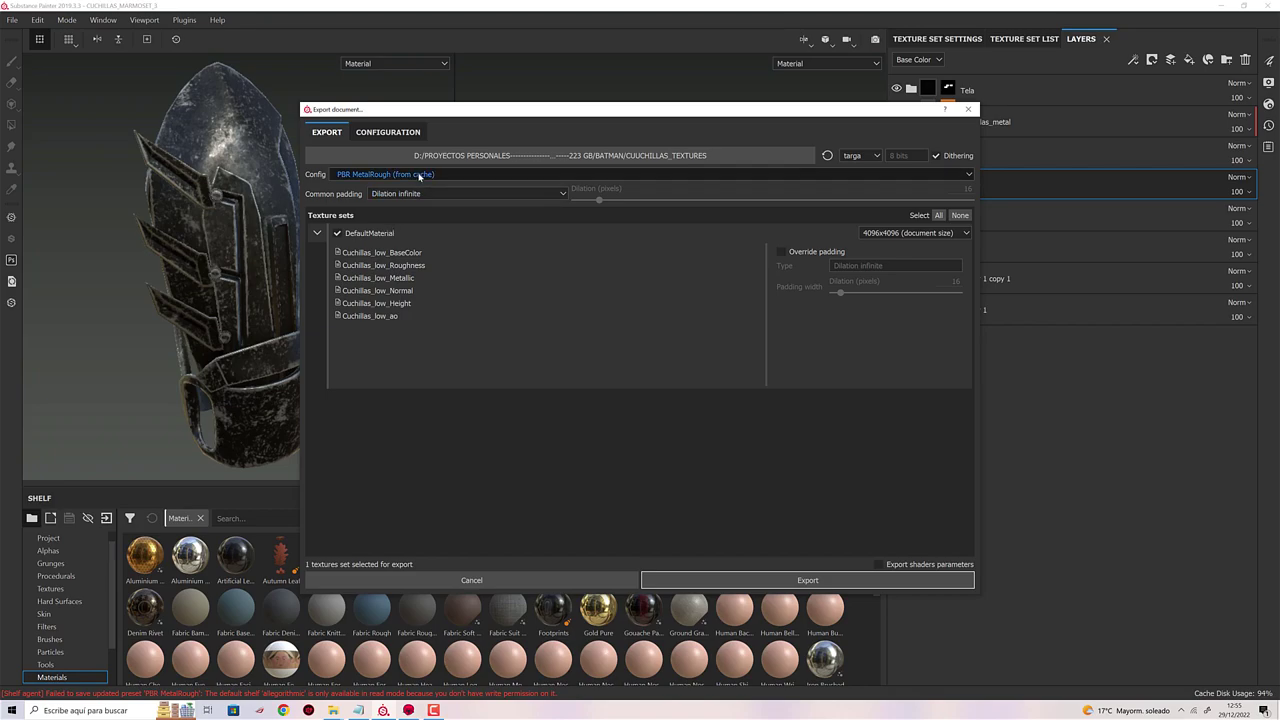
Try the Vray export preset and inspect its output maps.
{"action": "left_click", "coordinate": [419, 175]}
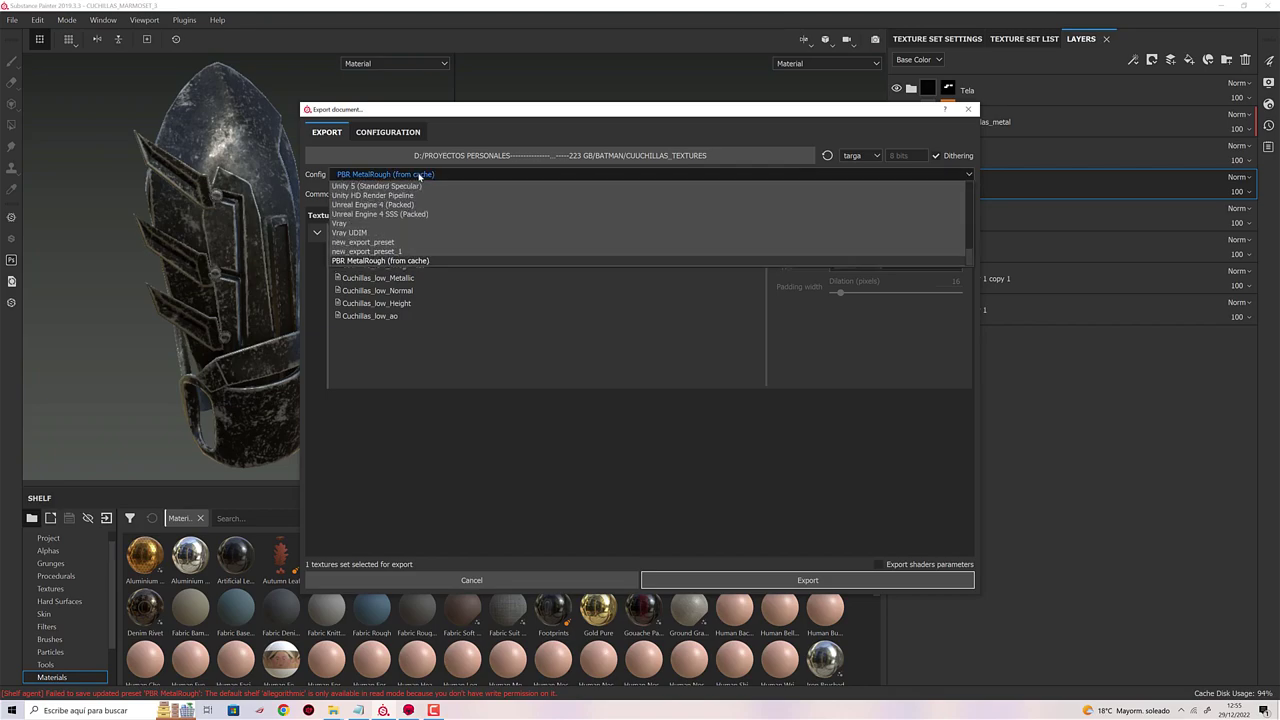
{"action": "left_click", "coordinate": [350, 224]}
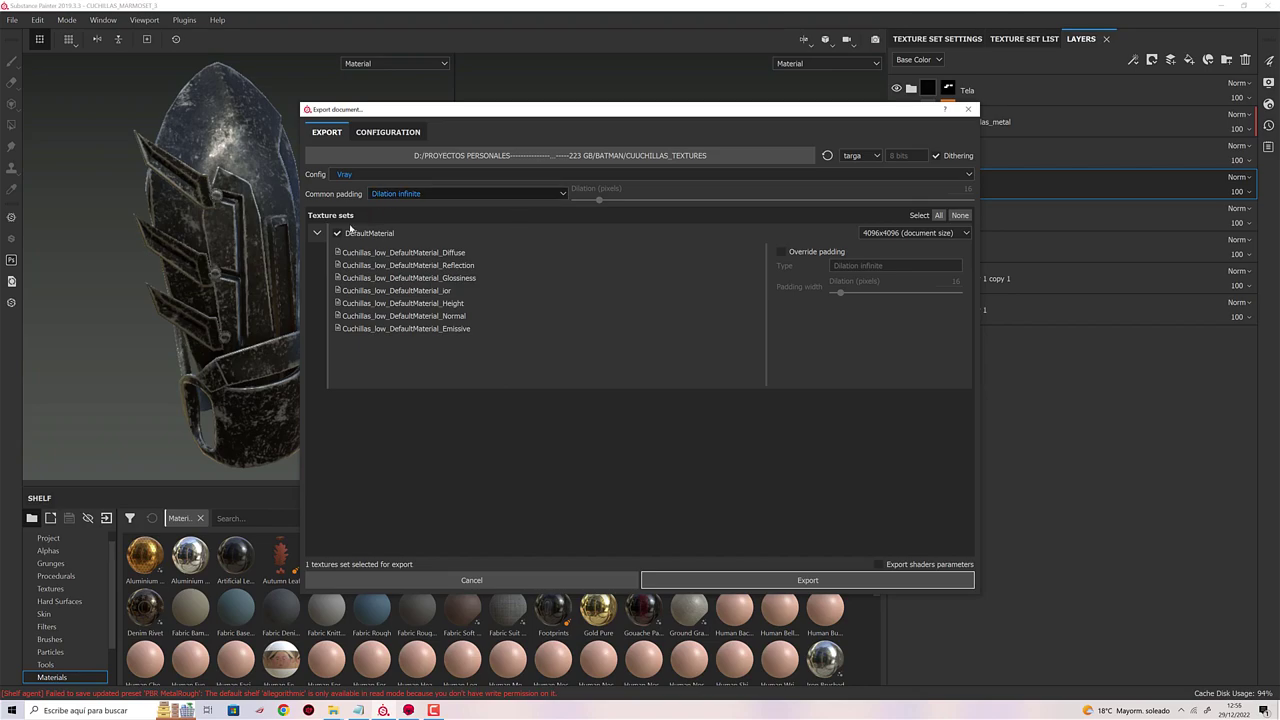
{"action": "left_click", "coordinate": [392, 132]}
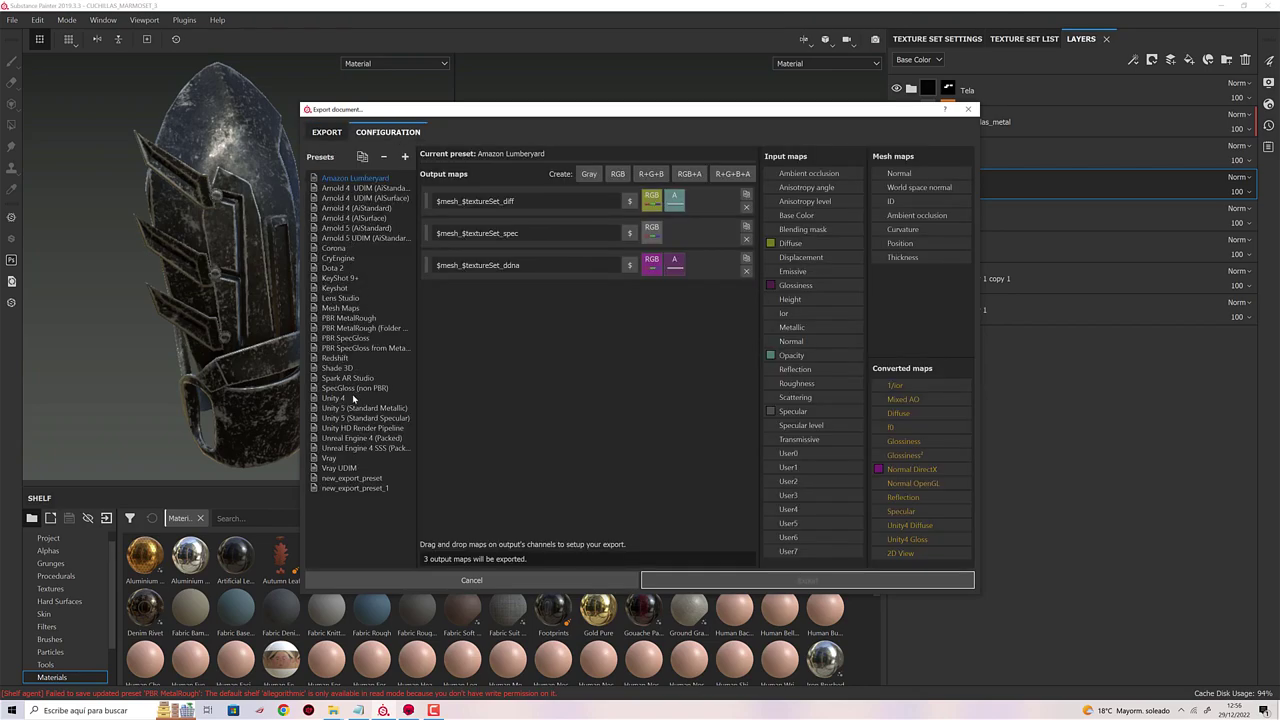
{"action": "left_click", "coordinate": [329, 458]}
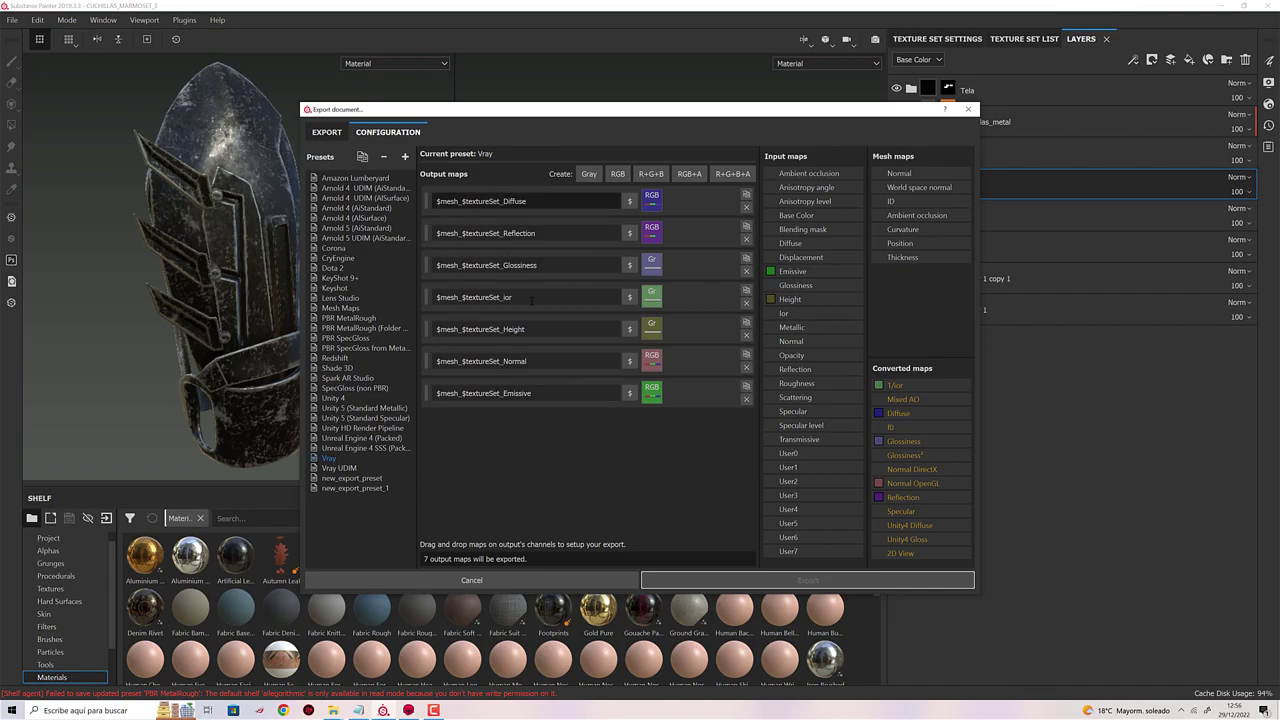
{"action": "left_click", "coordinate": [322, 133]}
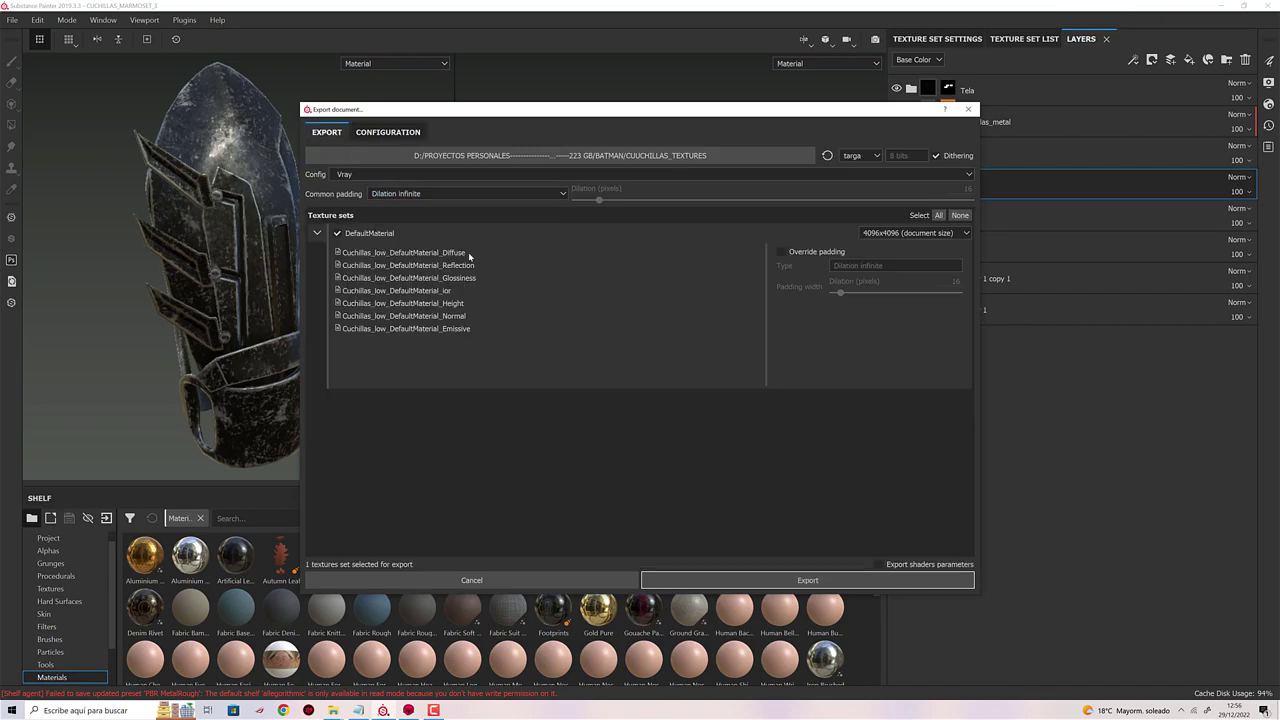
Reselect the PBR MetalRough configuration, check its BaseColor map name, and cancel the export dialog.
{"action": "left_click", "coordinate": [385, 132]}
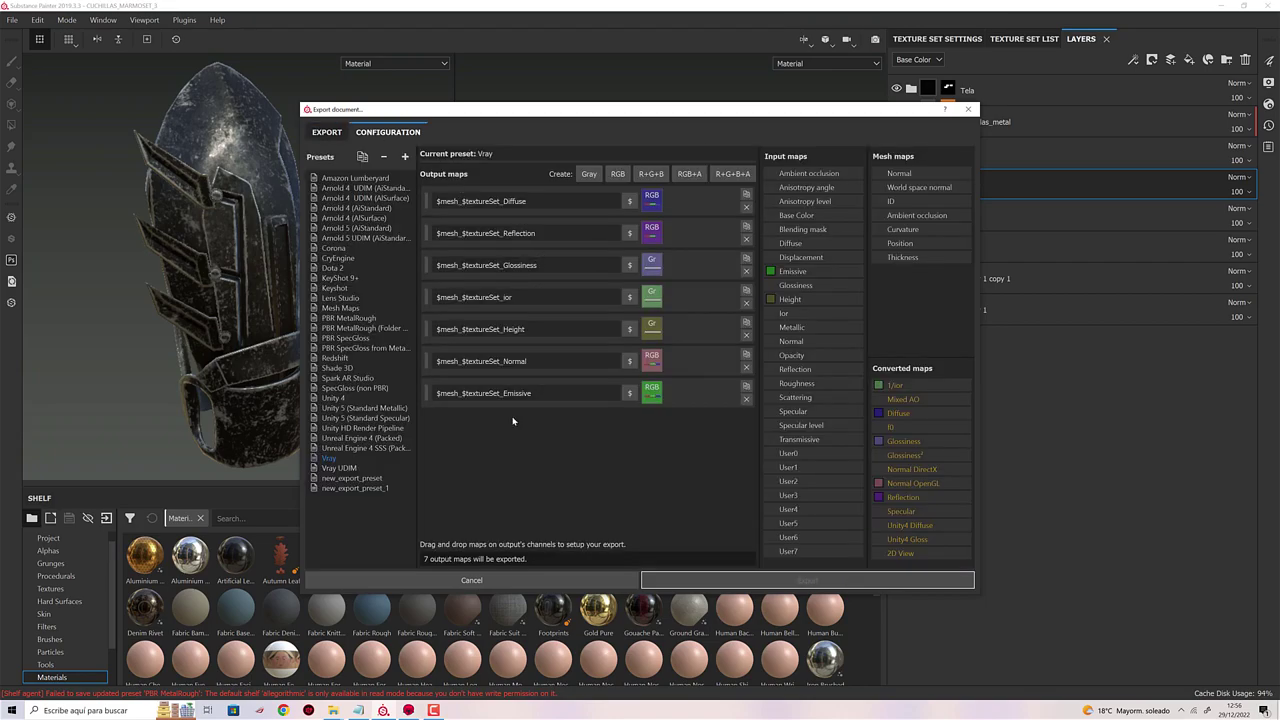
{"action": "left_click", "coordinate": [351, 319]}
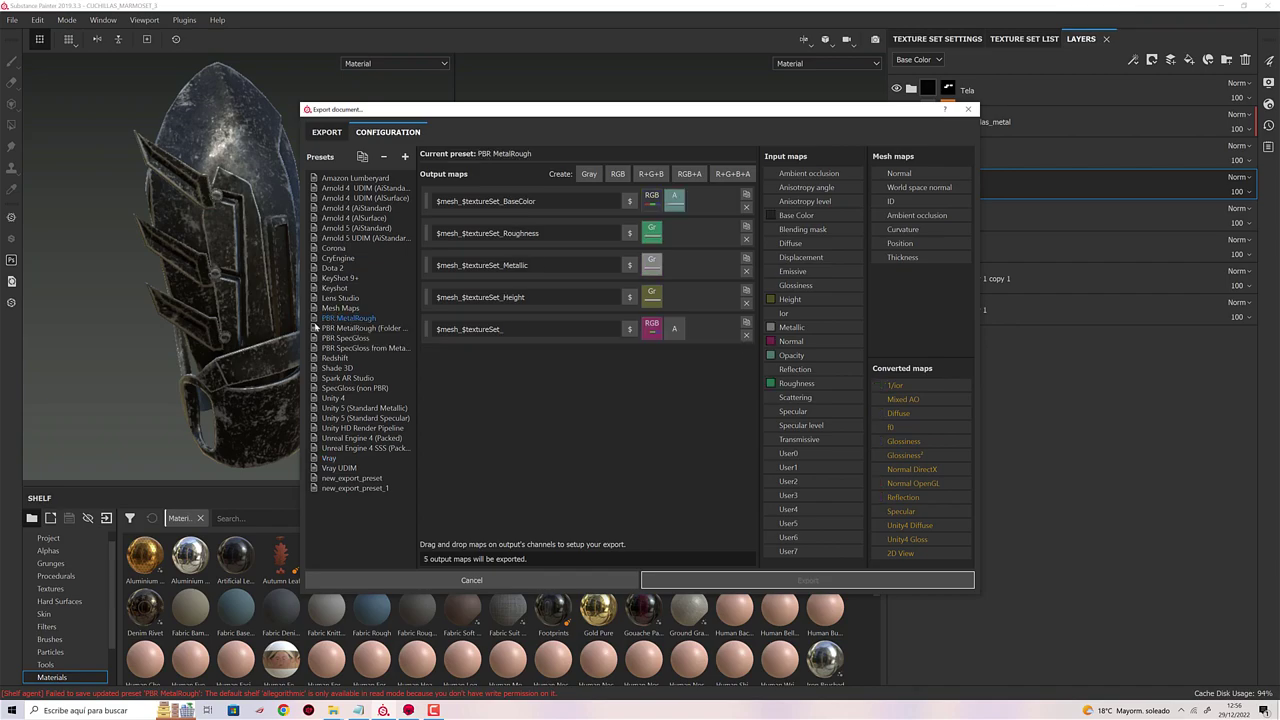
{"action": "left_click", "coordinate": [466, 201]}
{"action": "left_click", "coordinate": [967, 109]}
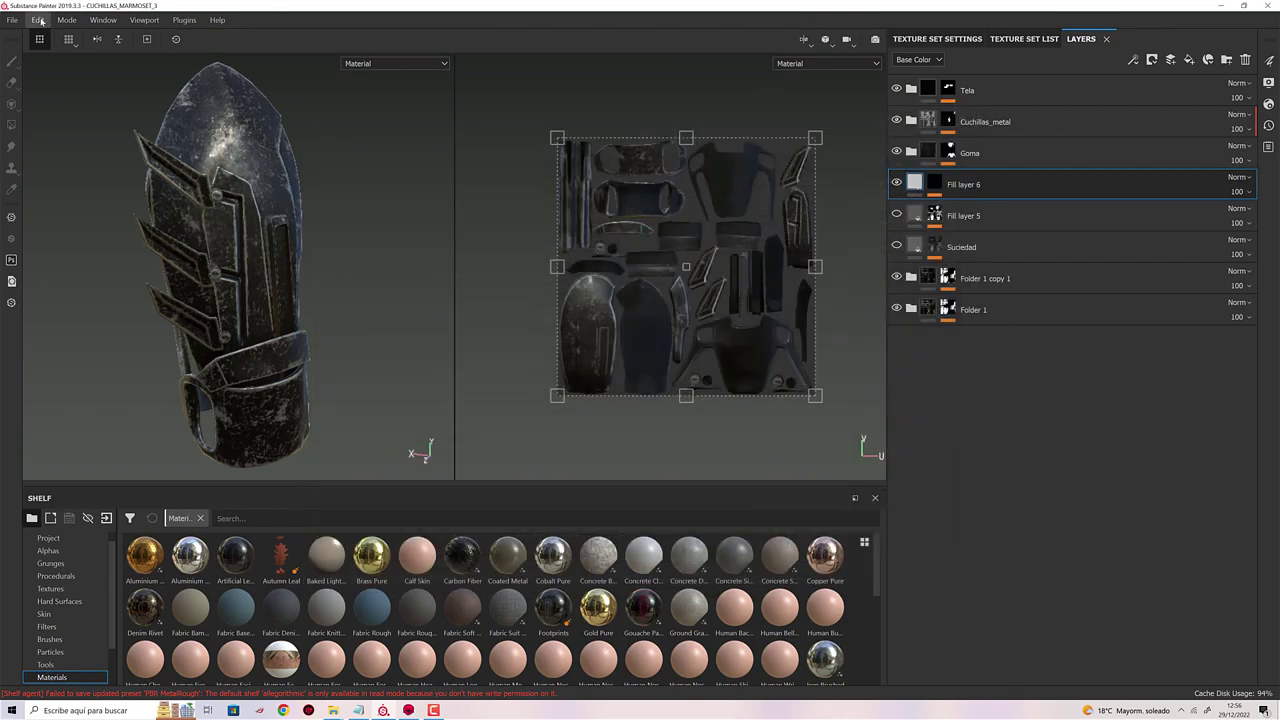
{"action": "left_click", "coordinate": [39, 20]}
{"action": "left_click", "coordinate": [37, 20]}
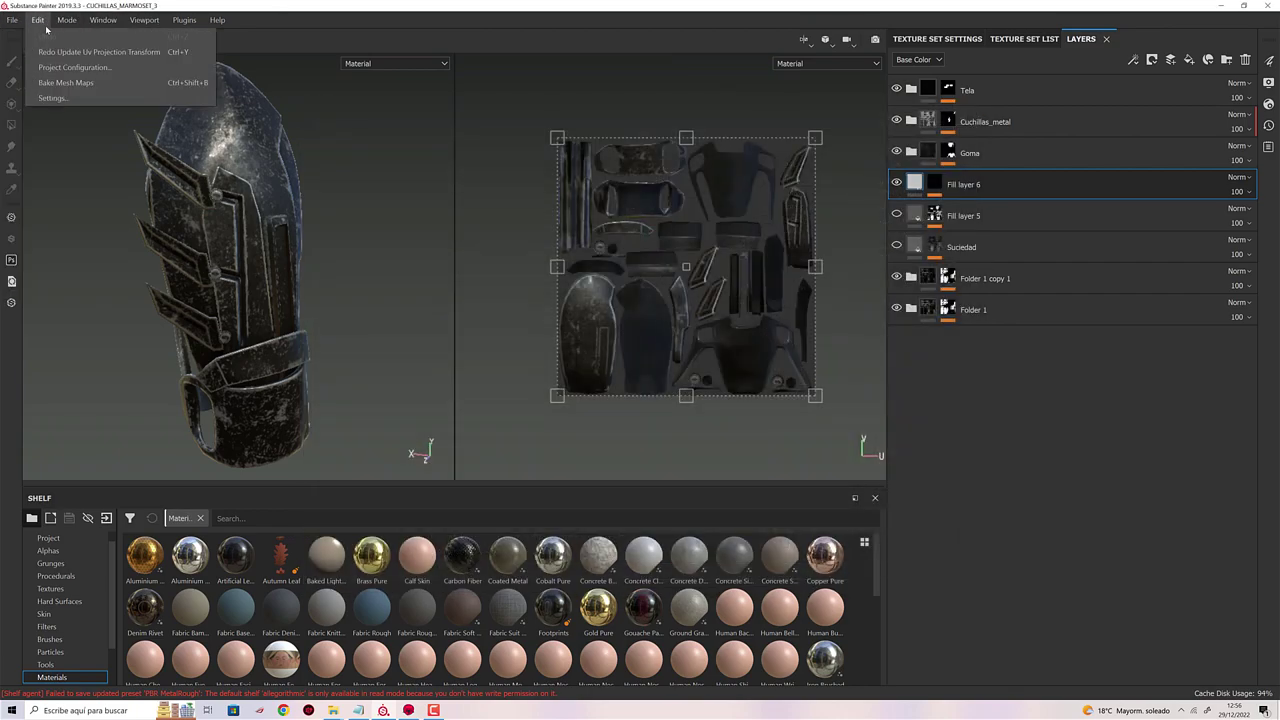
{"action": "left_click", "coordinate": [52, 98]}
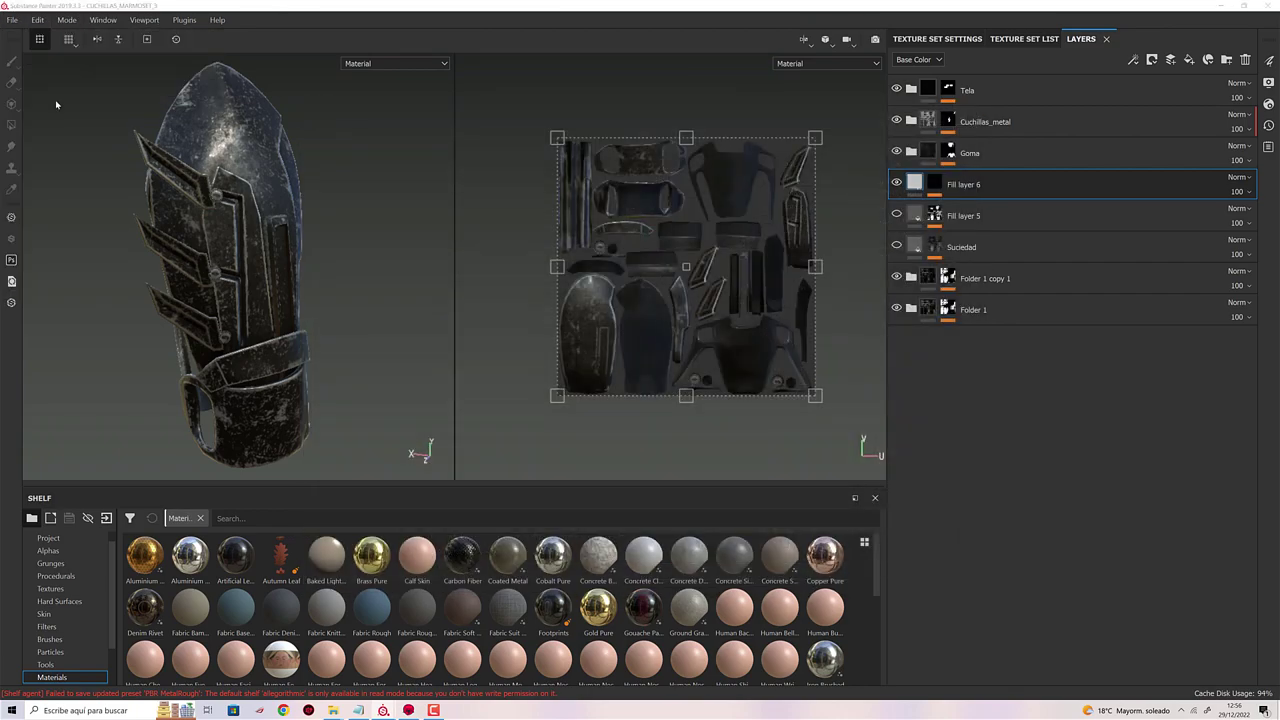
{"action": "left_click", "coordinate": [826, 209]}
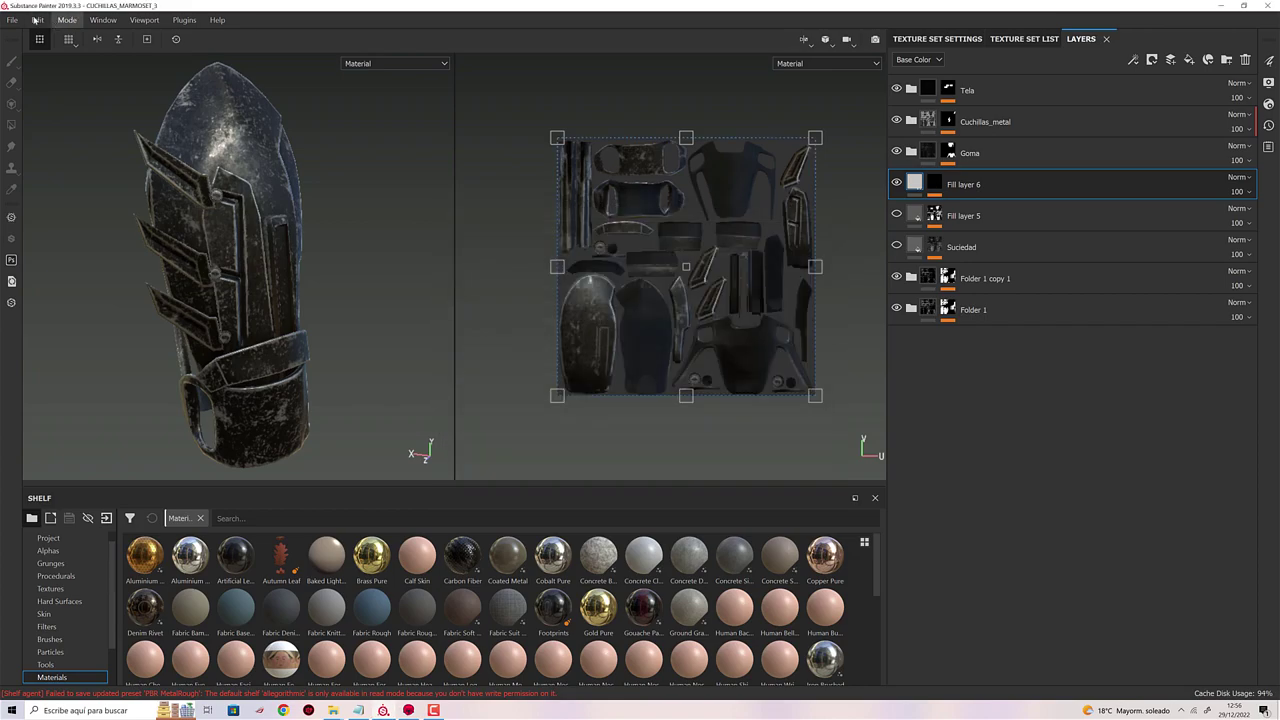
{"action": "left_click", "coordinate": [37, 20]}
{"action": "left_click", "coordinate": [86, 72]}
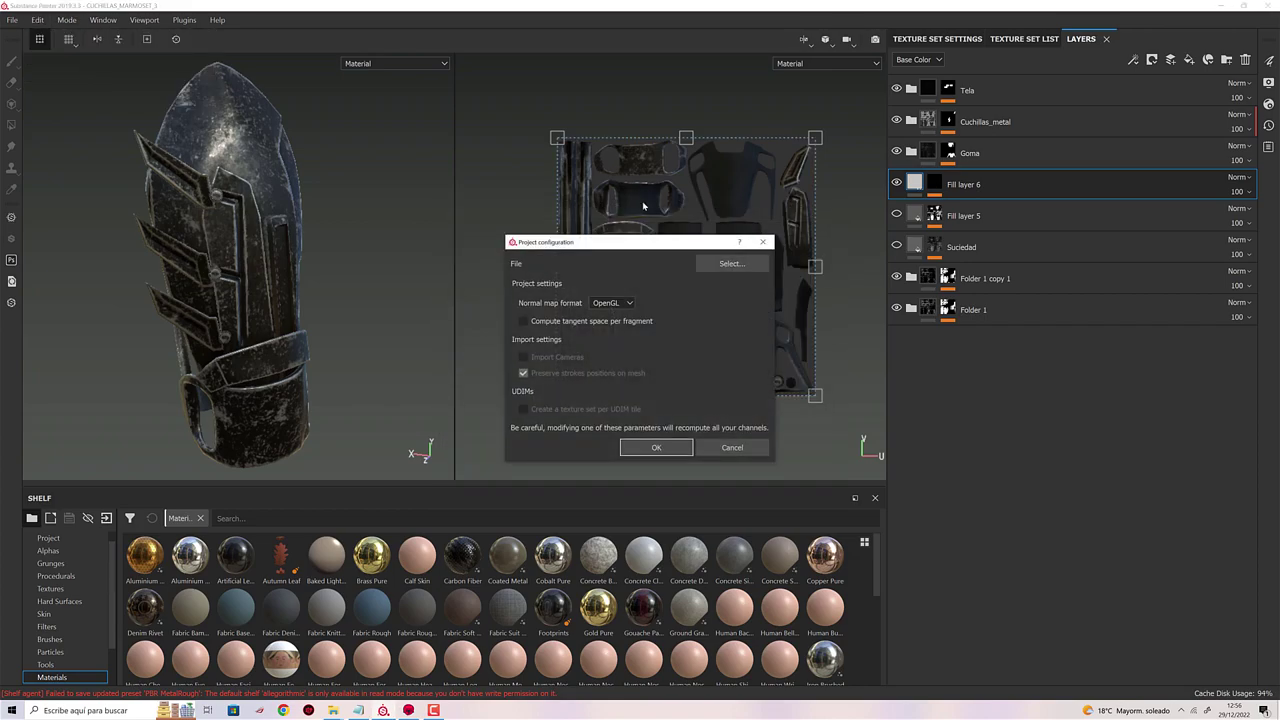
{"action": "left_click", "coordinate": [726, 266]}
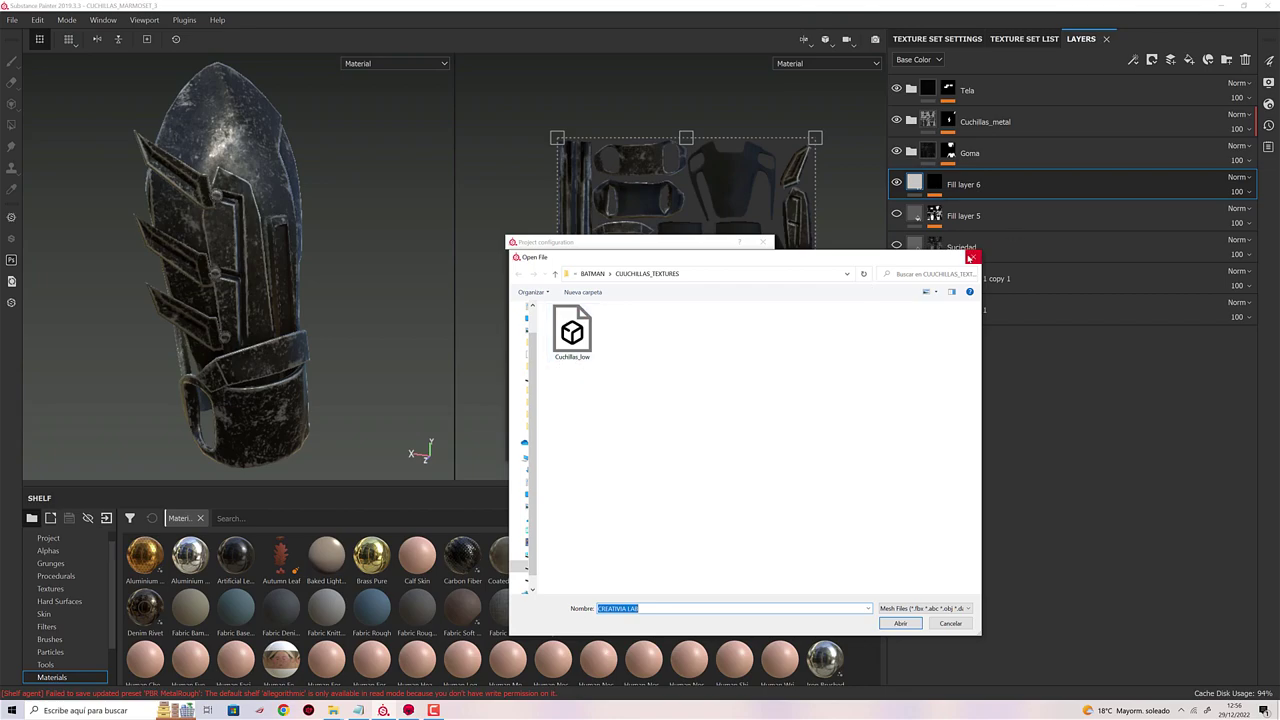
{"action": "left_click", "coordinate": [973, 257]}
{"action": "left_click", "coordinate": [763, 242]}
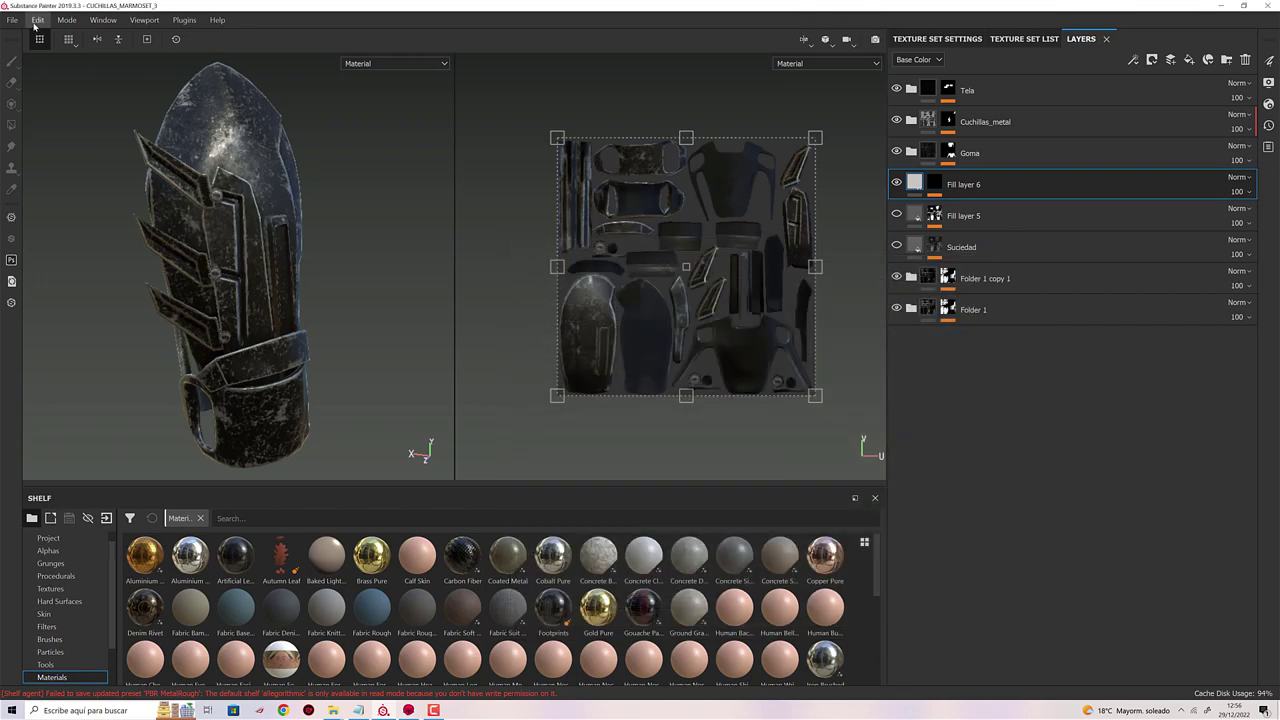
{"action": "left_click", "coordinate": [38, 20]}
Reopen Export Textures, expand DefaultMaterial and choose the PBR MetalRough config preset.
{"action": "mouse_move", "coordinate": [12, 20]}
{"action": "left_click", "coordinate": [430, 126]}
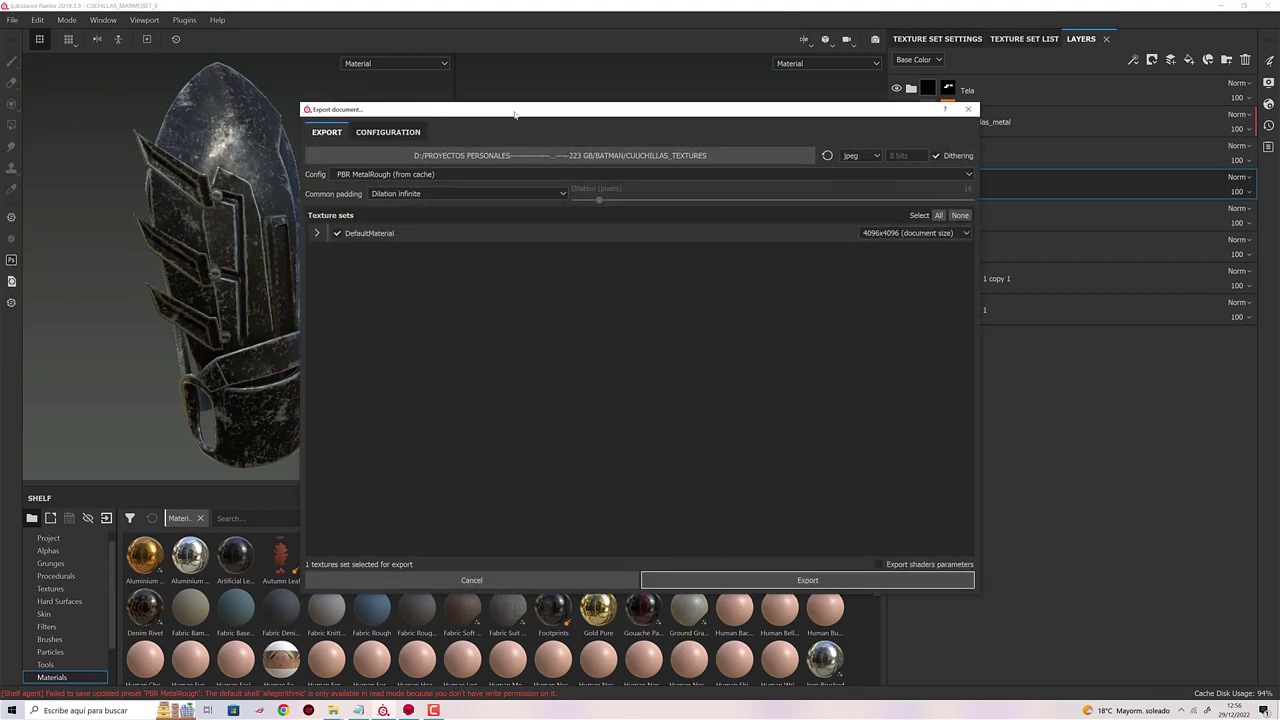
{"action": "left_click", "coordinate": [317, 233]}
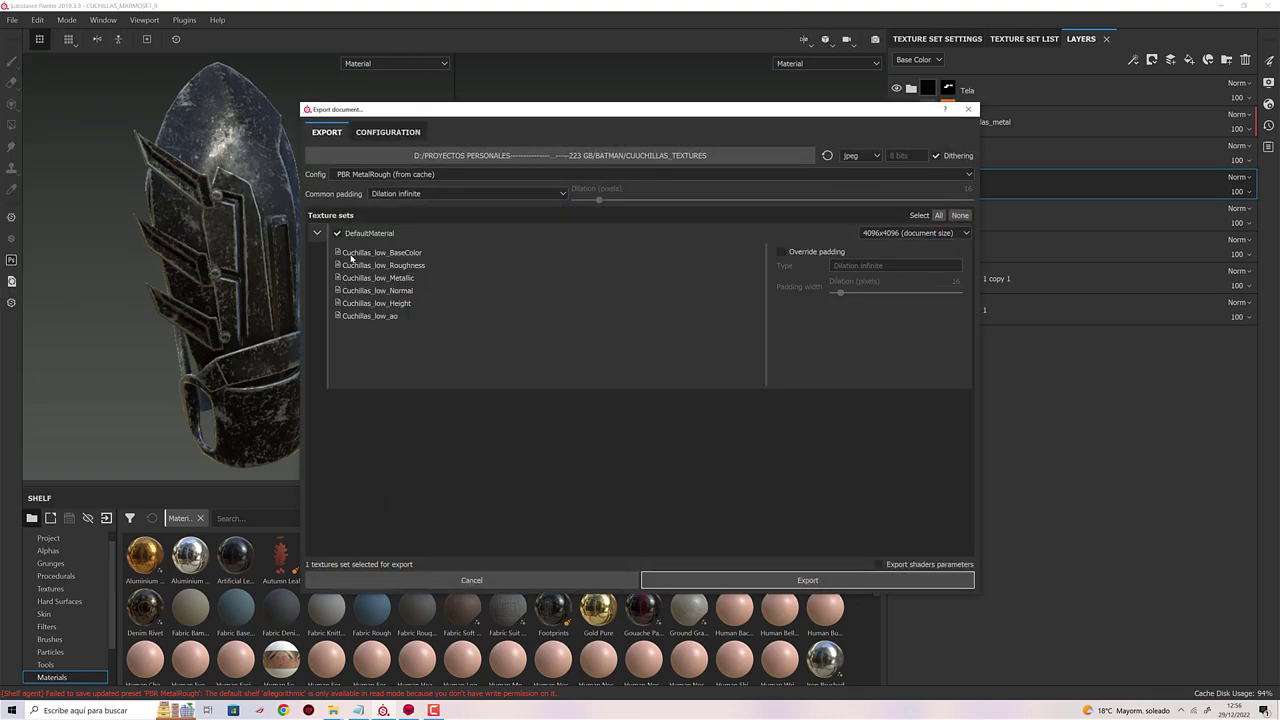
{"action": "left_click", "coordinate": [433, 176]}
{"action": "scroll", "coordinate": [418, 224], "scroll_direction": "down", "scroll_amount": 1}
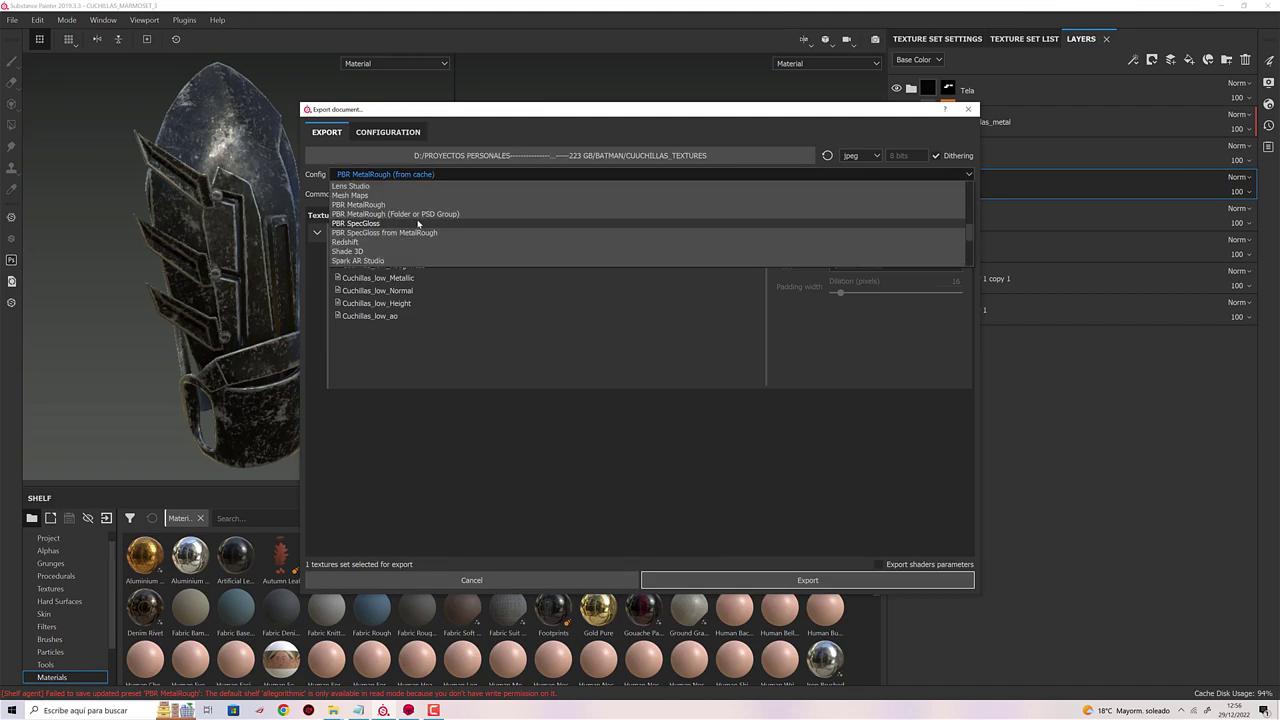
{"action": "left_click", "coordinate": [390, 204]}
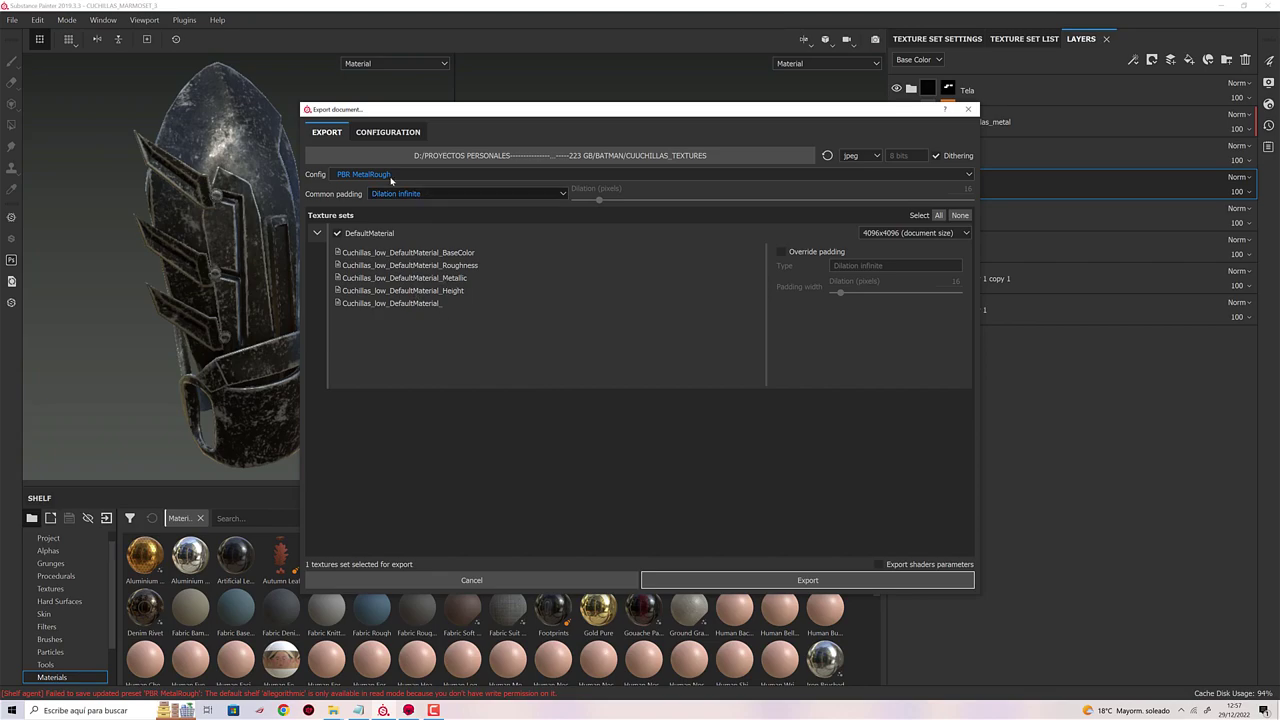
{"action": "left_click", "coordinate": [385, 133]}
Name the fifth PBR MetalRough output map $mesh_$textureSet_Normal, discarding an extra RGBA map.
{"action": "left_click", "coordinate": [363, 319]}
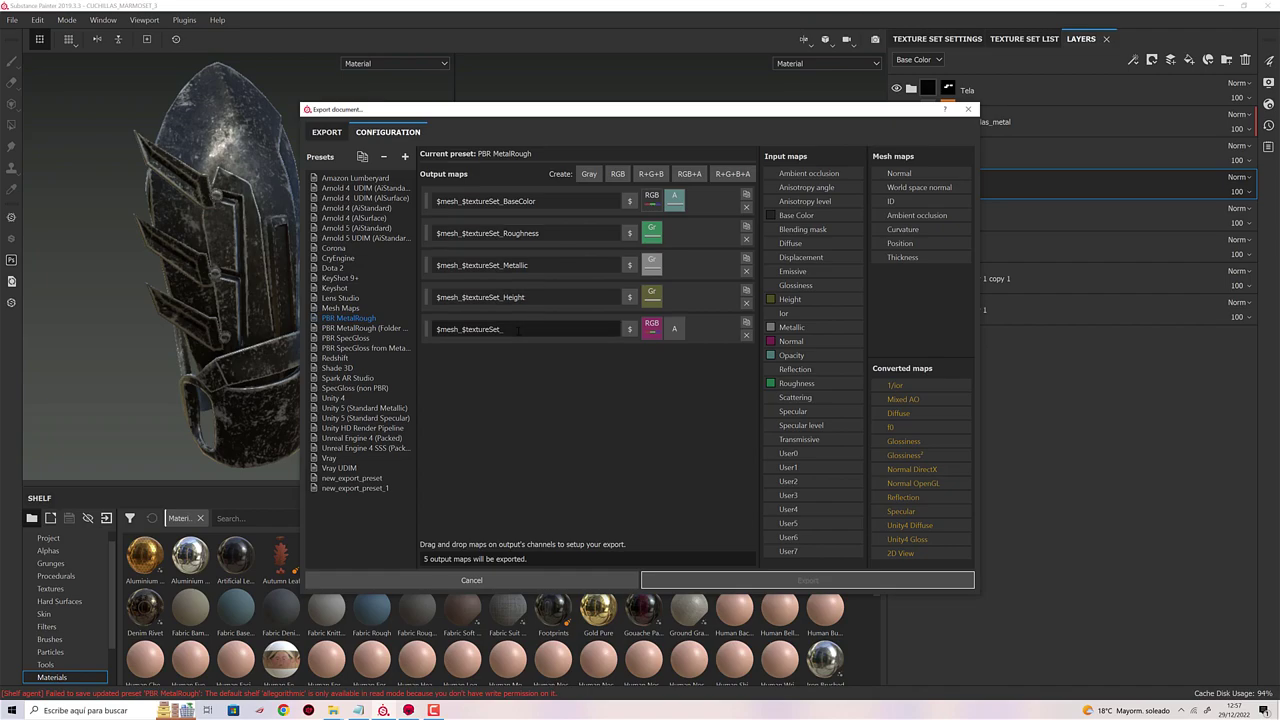
{"action": "double_click", "coordinate": [517, 330]}
{"action": "left_click", "coordinate": [525, 330]}
{"action": "type", "text": "Normal"}
{"action": "left_click", "coordinate": [735, 174]}
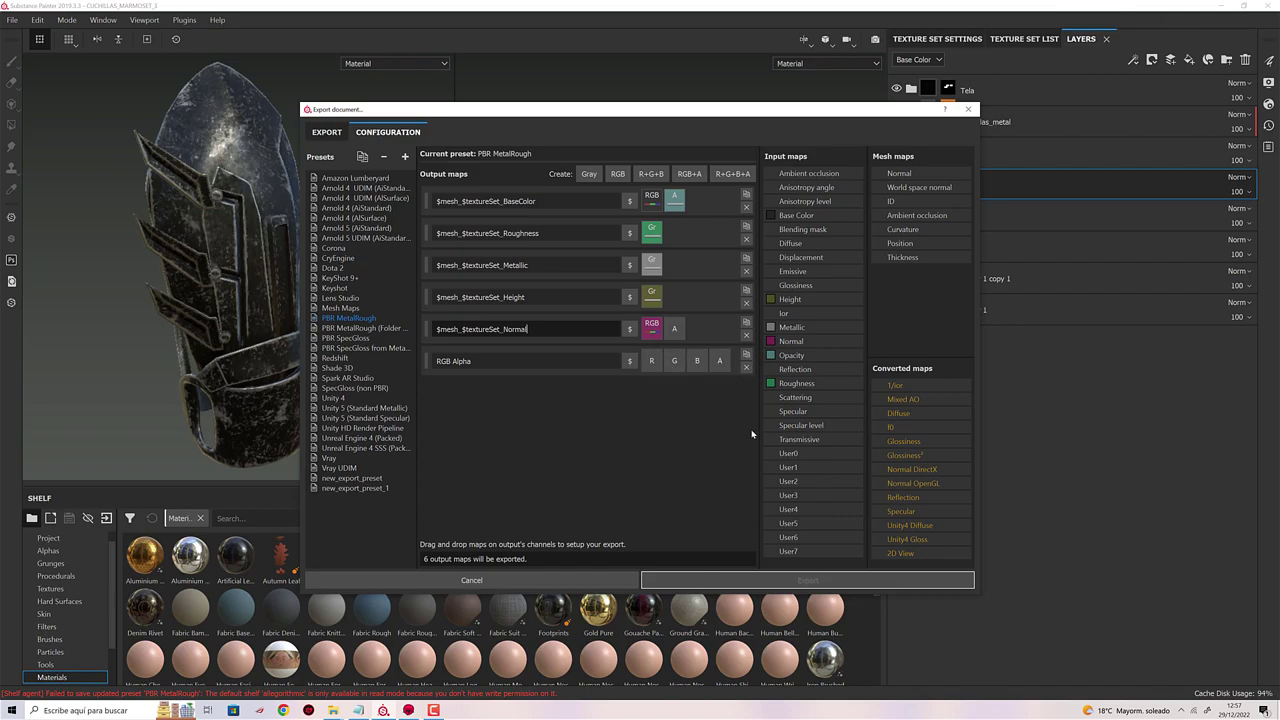
{"action": "left_click", "coordinate": [746, 368]}
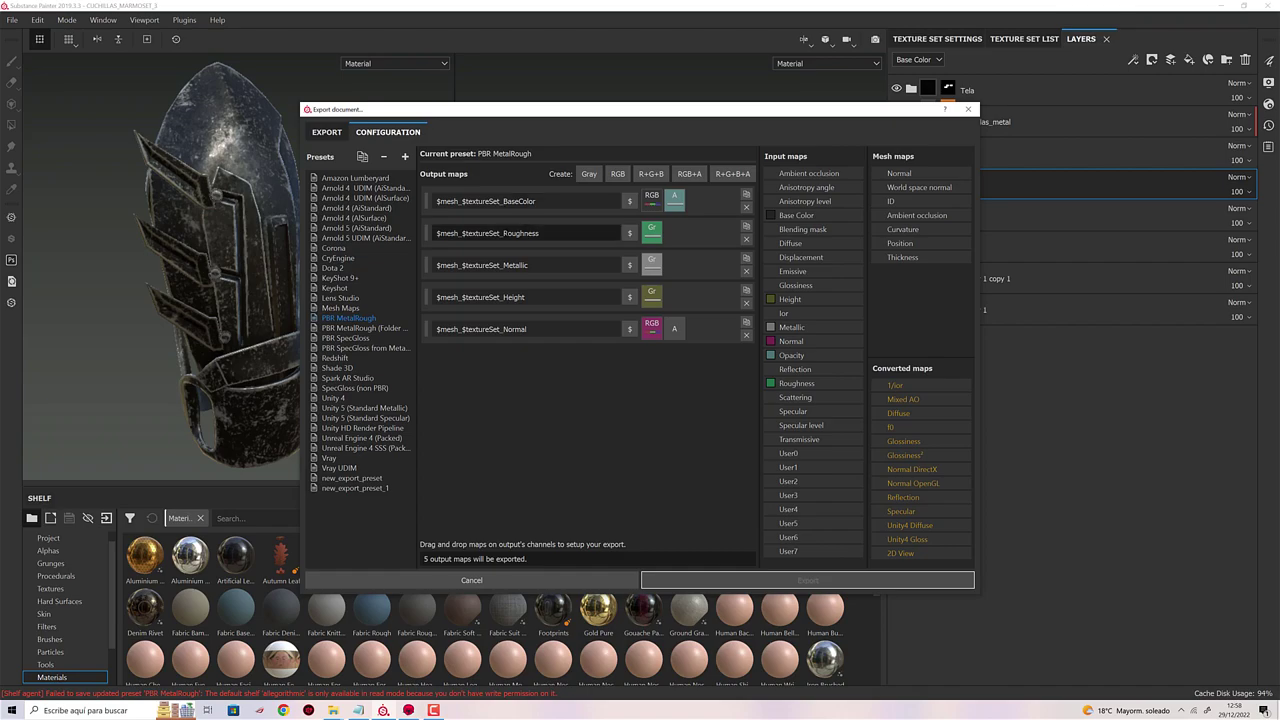
{"action": "left_click", "coordinate": [324, 133]}
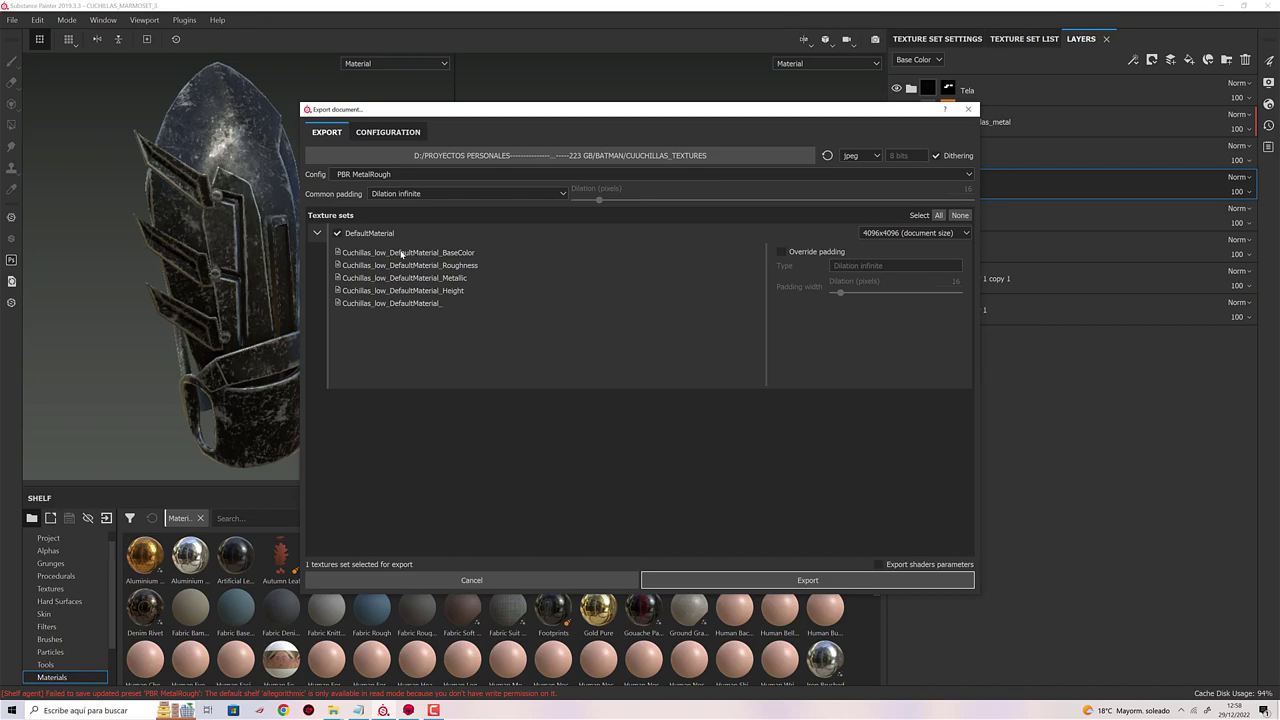
Delete $textureSet from the BaseColor, Roughness and Metallic output map names.
{"action": "left_click", "coordinate": [399, 133]}
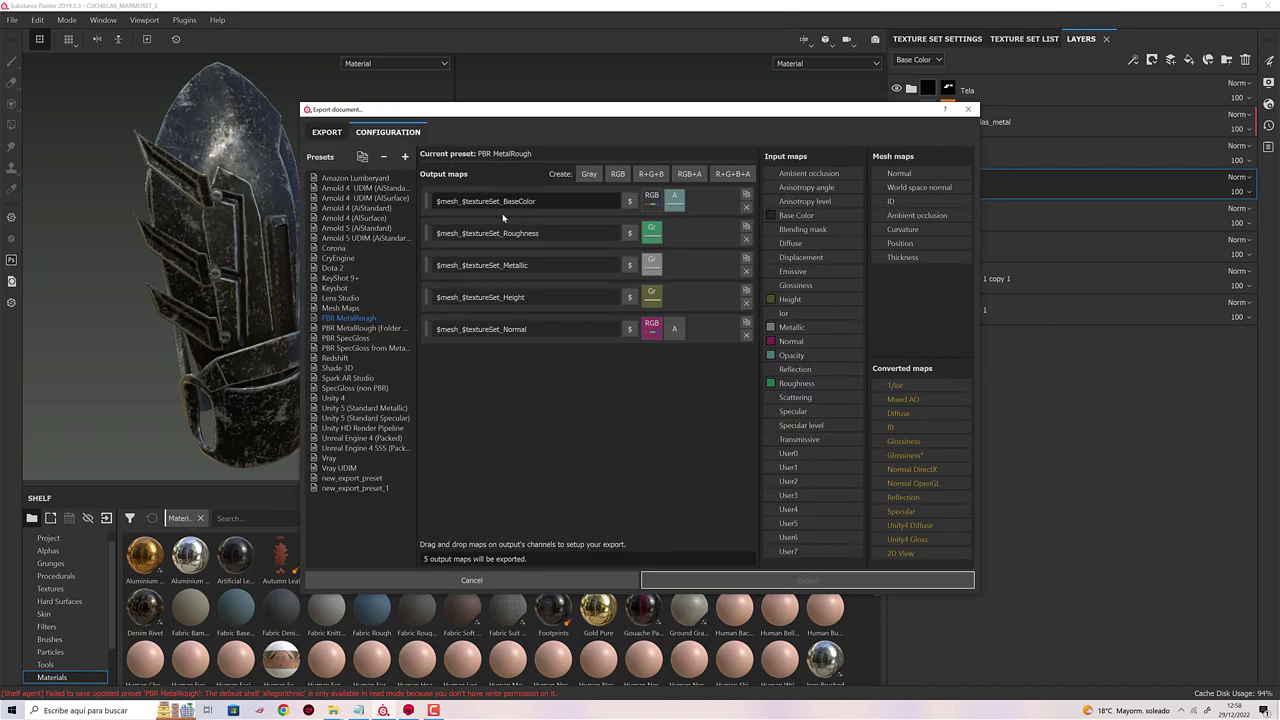
{"action": "left_click_drag", "start_coordinate": [509, 201], "coordinate": [461, 201]}
{"action": "key", "text": "BackSpace"}
{"action": "left_click", "coordinate": [503, 233]}
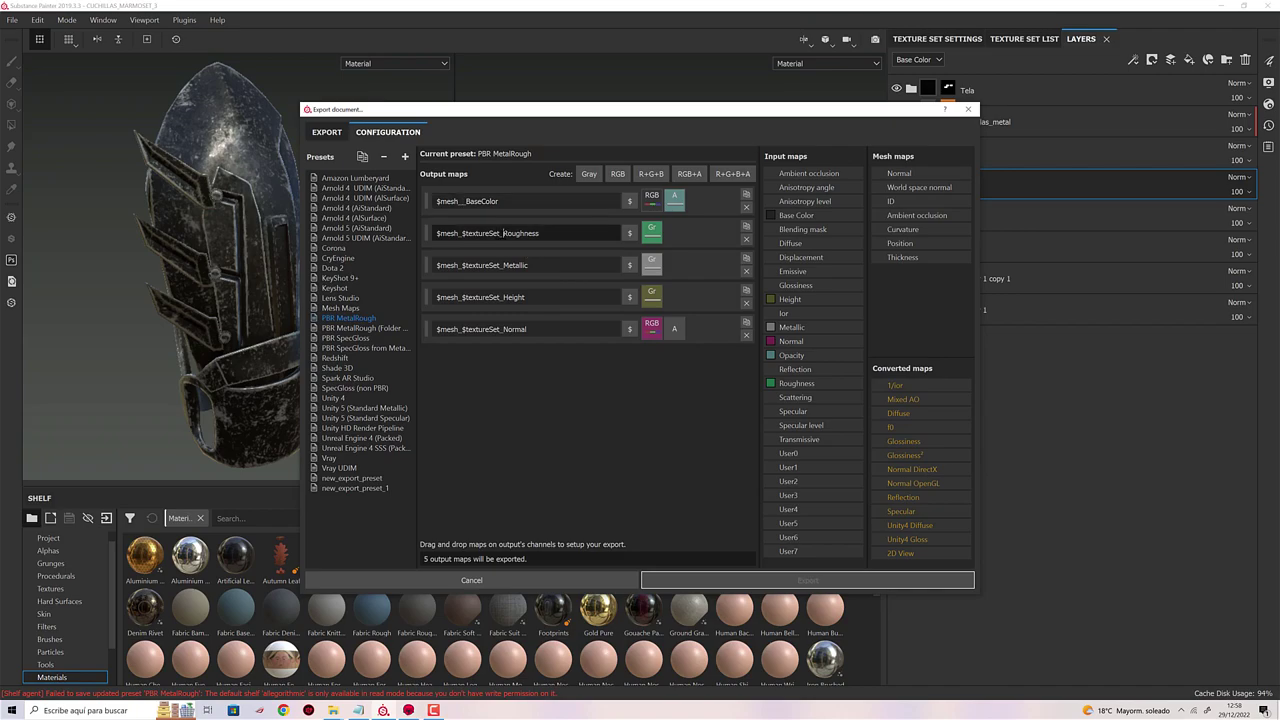
{"action": "left_click_drag", "start_coordinate": [499, 233], "coordinate": [465, 236]}
{"action": "key", "text": "BackSpace"}
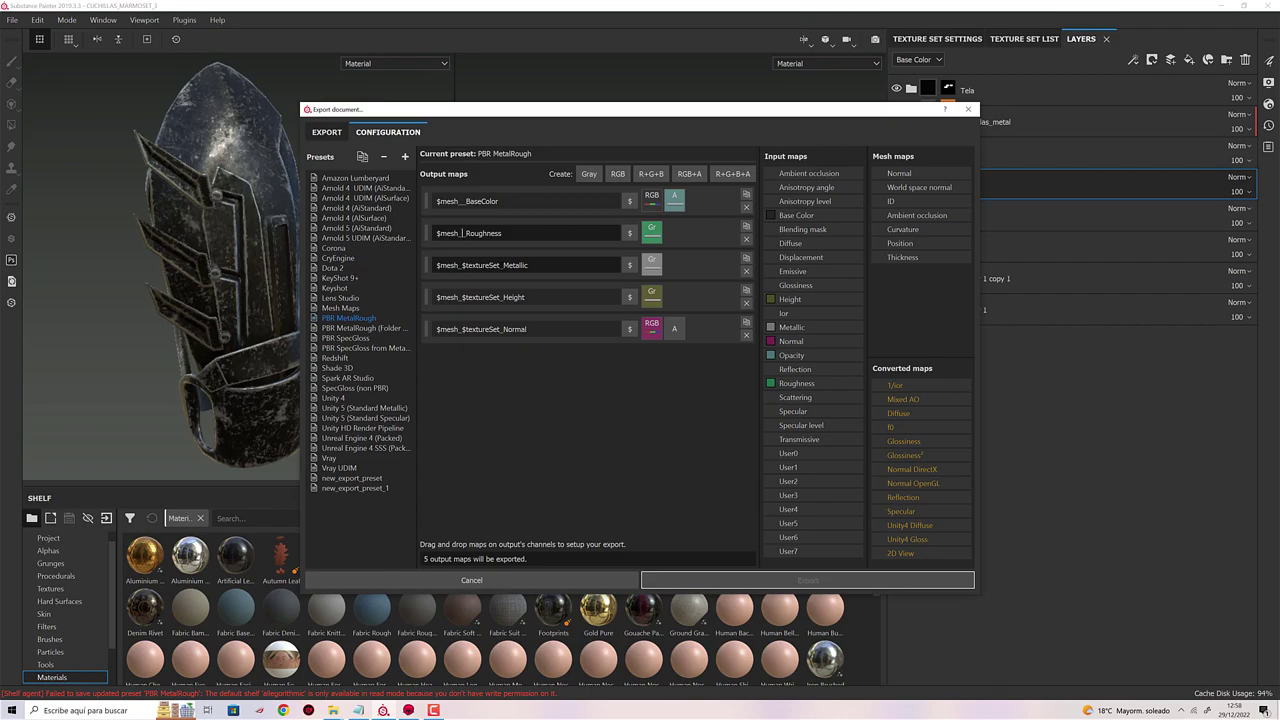
{"action": "mouse_move", "coordinate": [500, 265]}
{"action": "left_mouse_down"}
{"action": "mouse_move", "coordinate": [459, 266]}
{"action": "mouse_move", "coordinate": [462, 329]}
{"action": "left_mouse_up"}
{"action": "key", "text": "BackSpace"}
{"action": "key", "text": "BackSpace"}
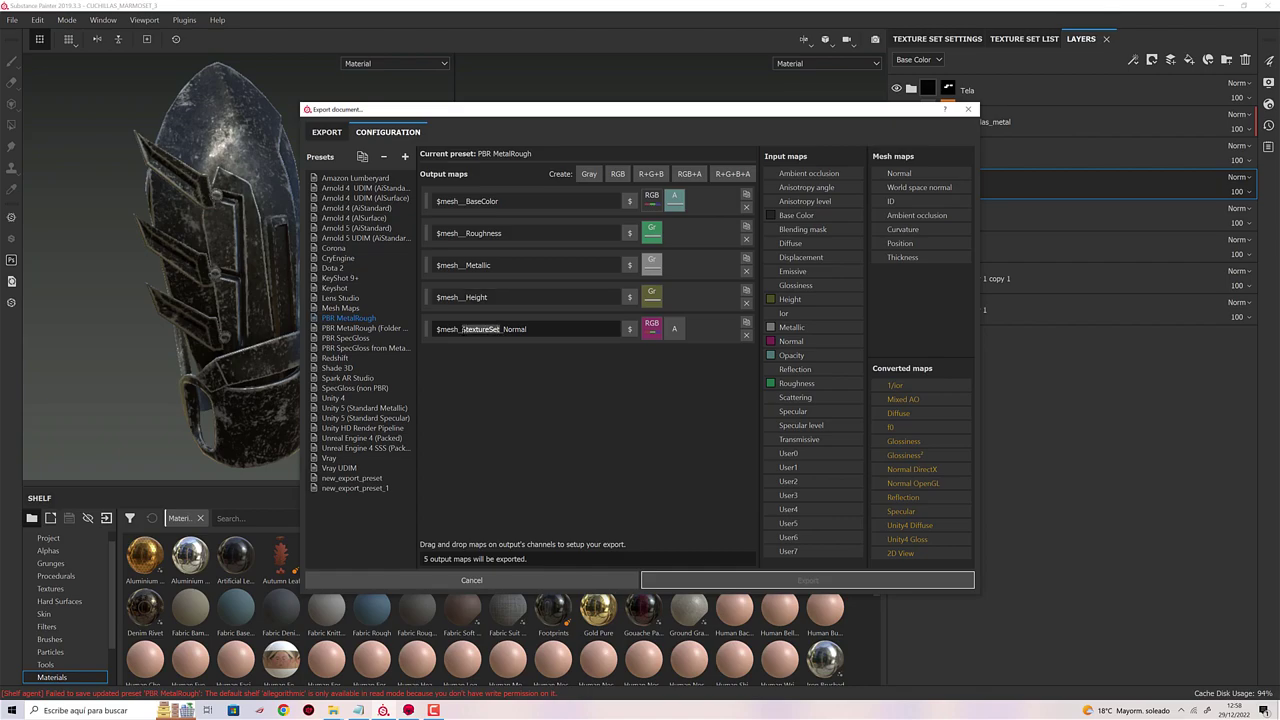
Remove $textureSet from the Normal name and leftover underscores from Metallic, Roughness and BaseColor.
{"action": "key", "text": "BackSpace"}
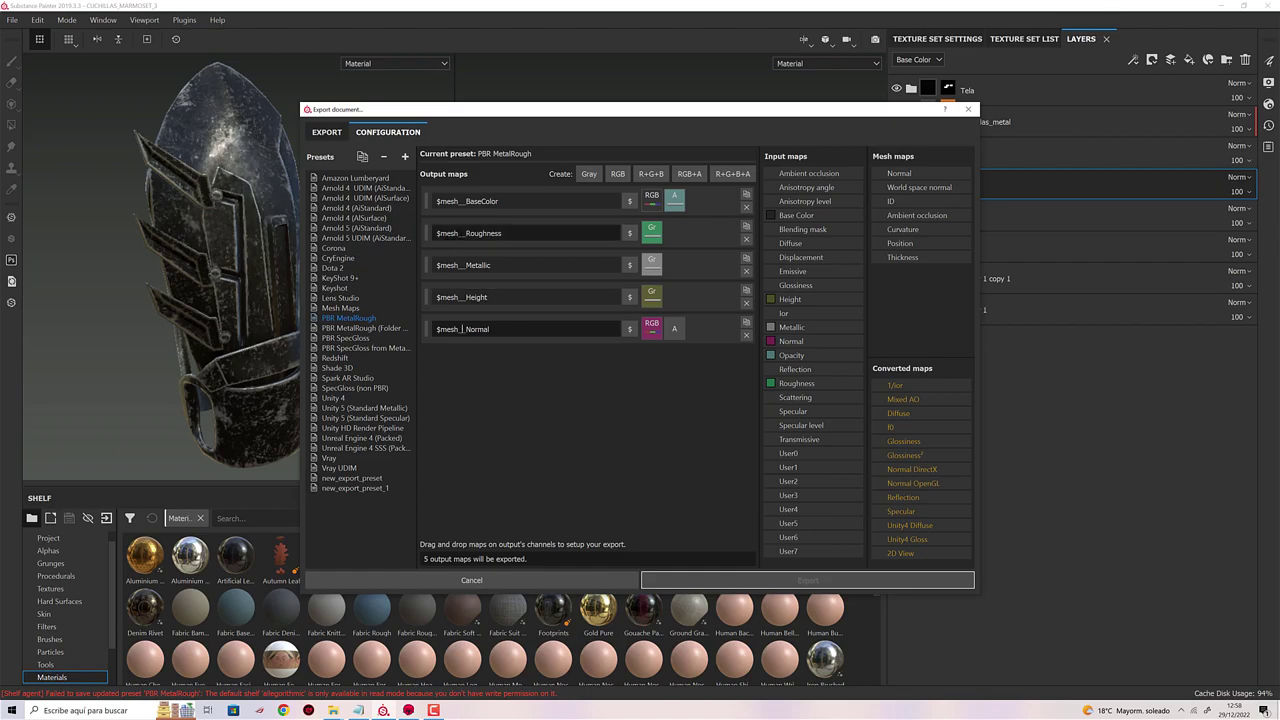
{"action": "left_click", "coordinate": [465, 297]}
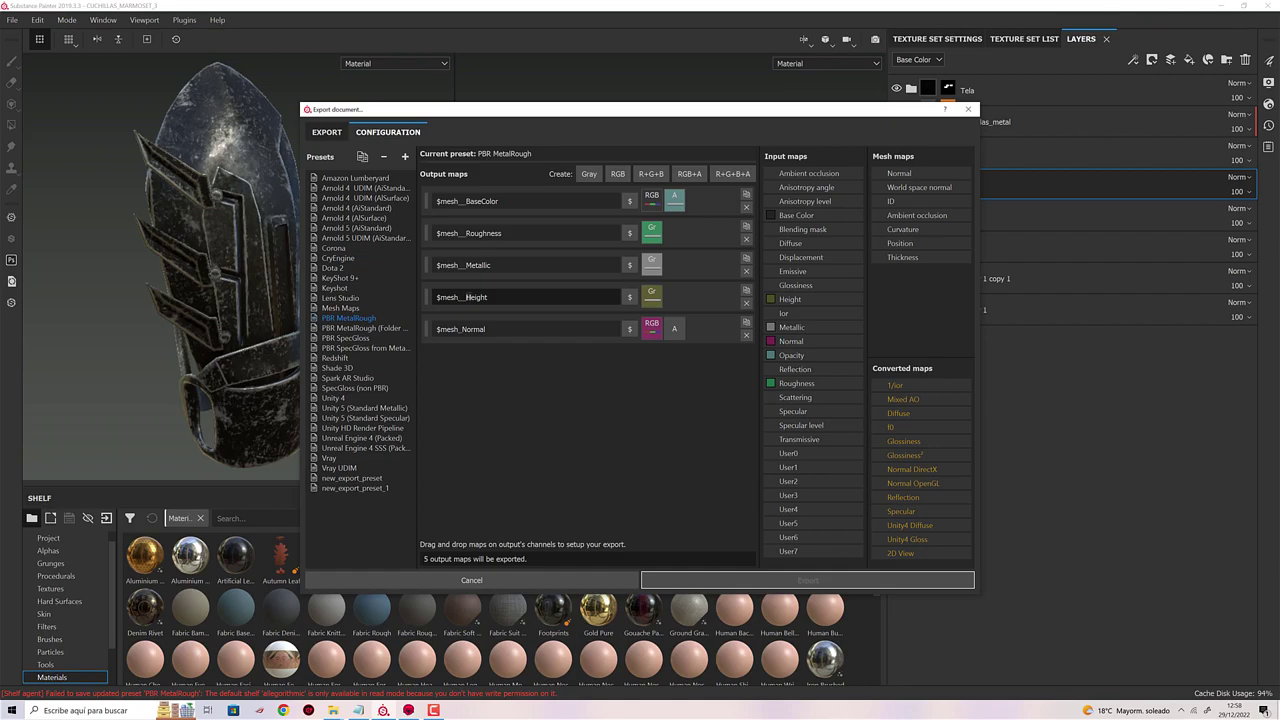
{"action": "left_click", "coordinate": [466, 265]}
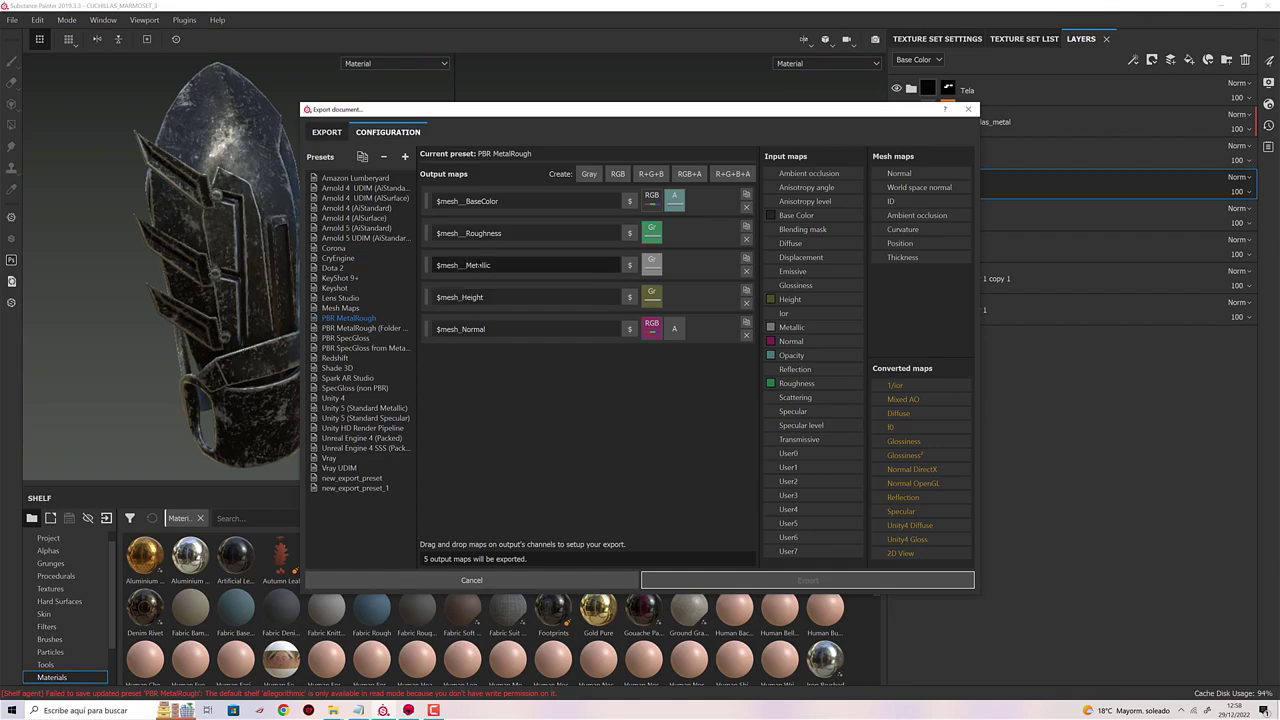
{"action": "key", "text": "BackSpace"}
{"action": "left_click", "coordinate": [462, 233]}
{"action": "key", "text": "BackSpace"}
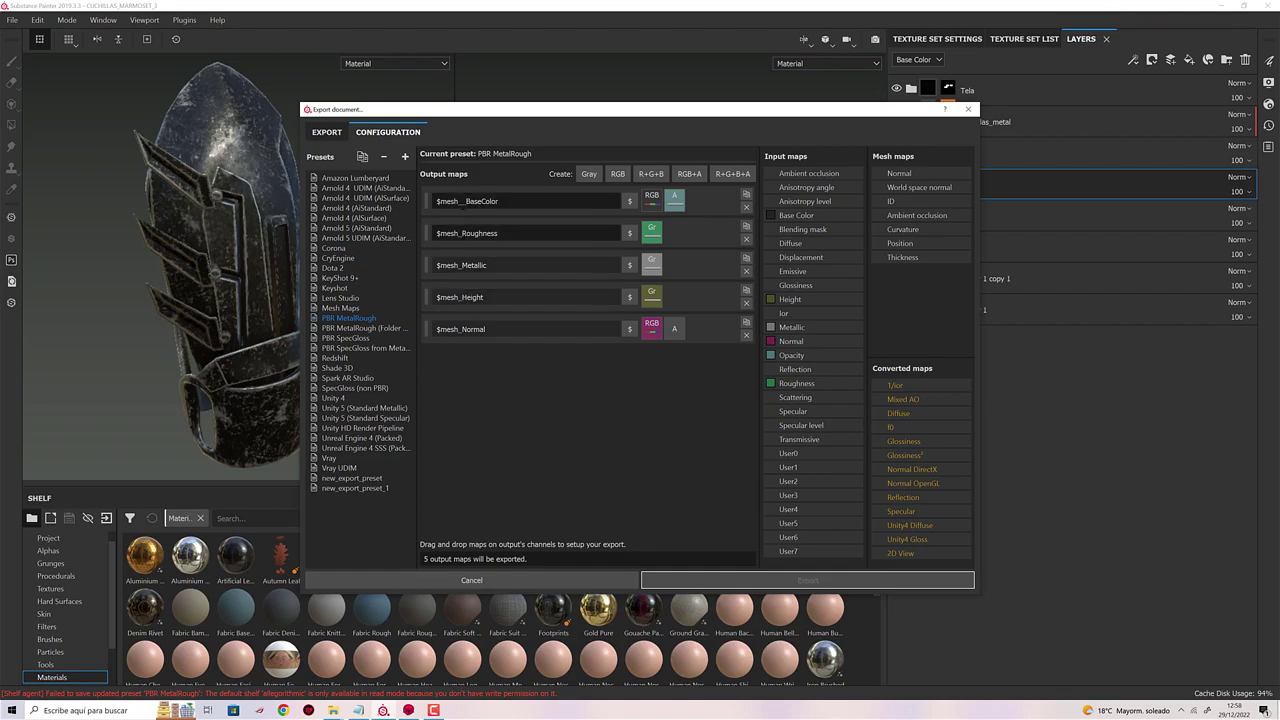
{"action": "left_click", "coordinate": [452, 201]}
{"action": "key", "text": "BackSpace"}
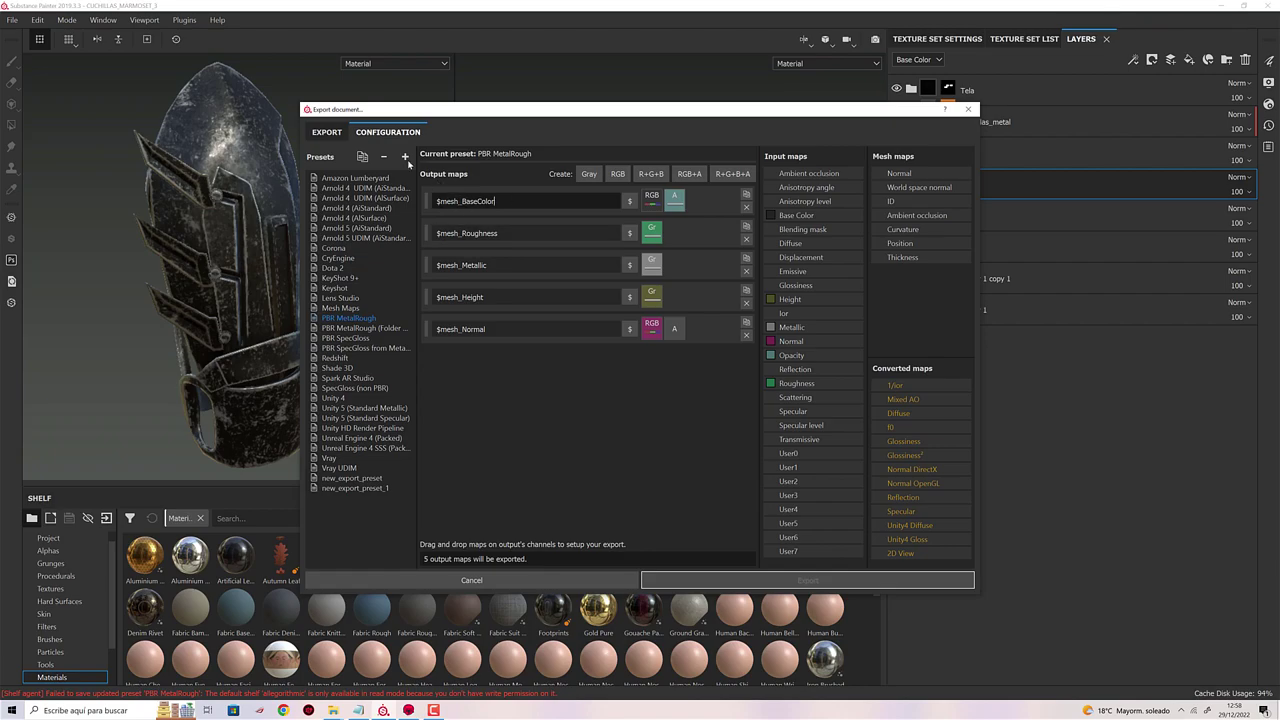
Set the export config to the PBR MetalRough preset.
{"action": "left_click", "coordinate": [328, 133]}
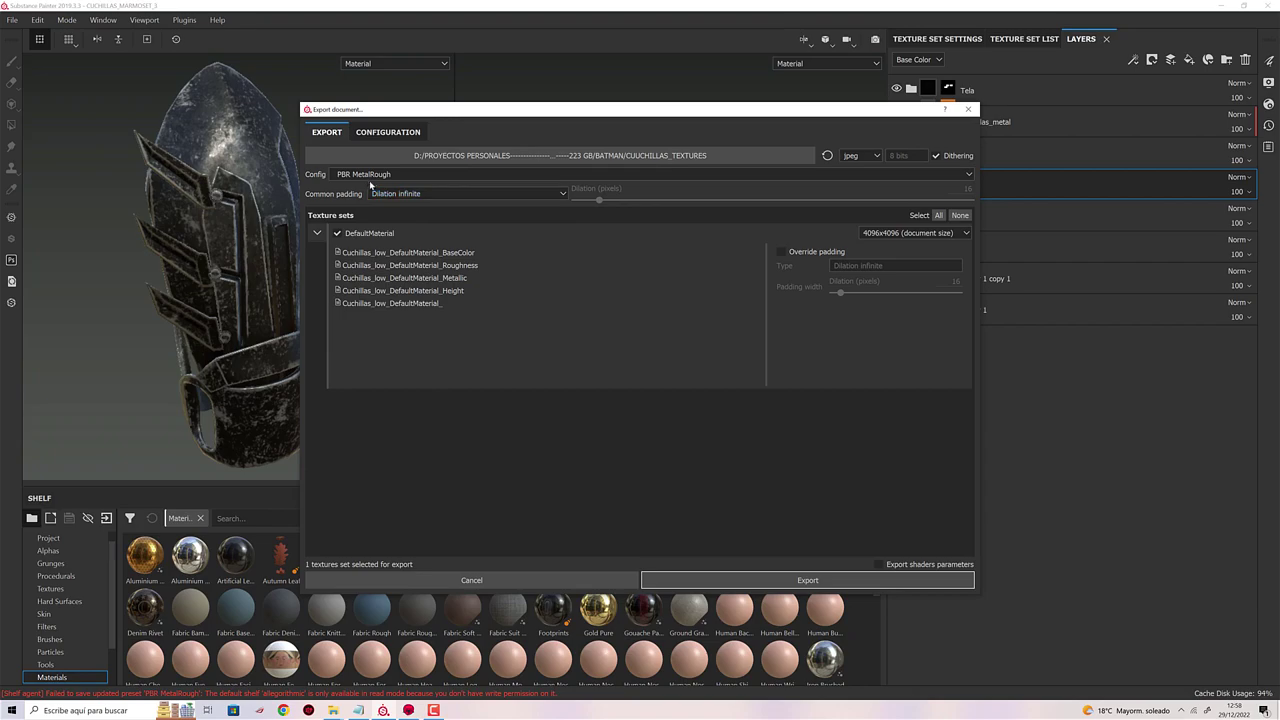
{"action": "left_click", "coordinate": [369, 176]}
{"action": "left_click", "coordinate": [380, 215]}
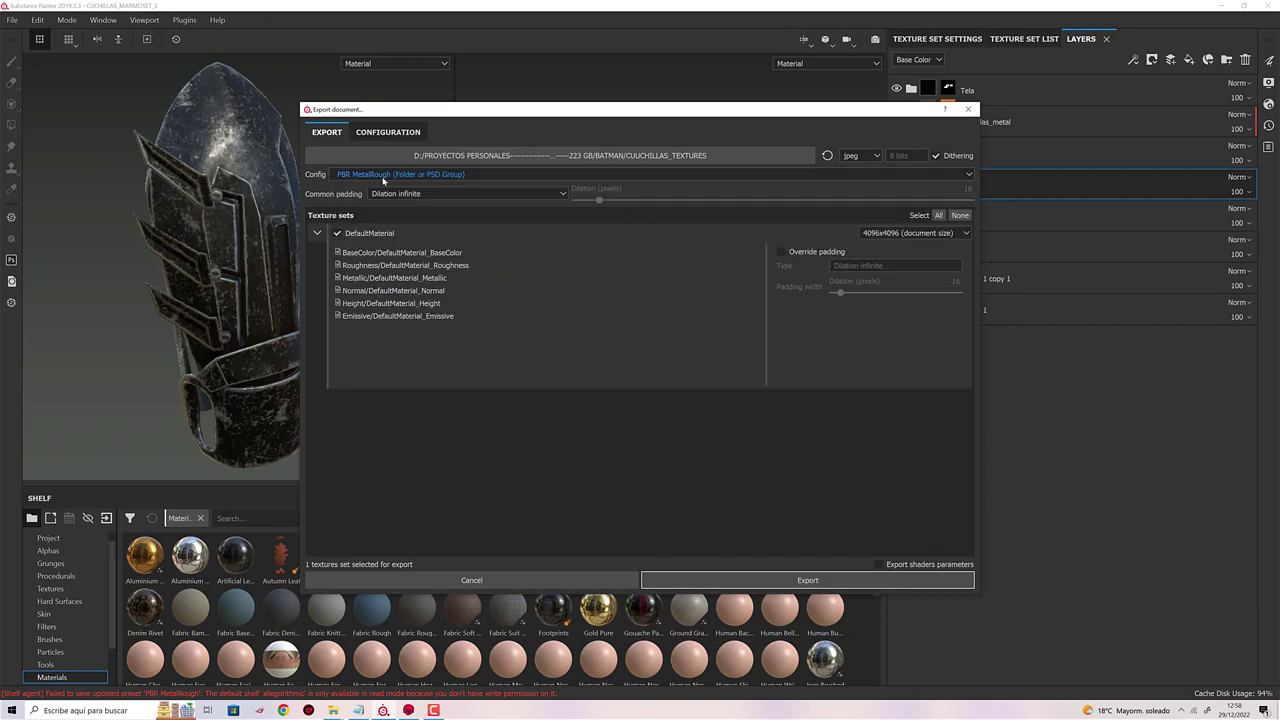
{"action": "left_click", "coordinate": [384, 176]}
{"action": "left_click", "coordinate": [385, 204]}
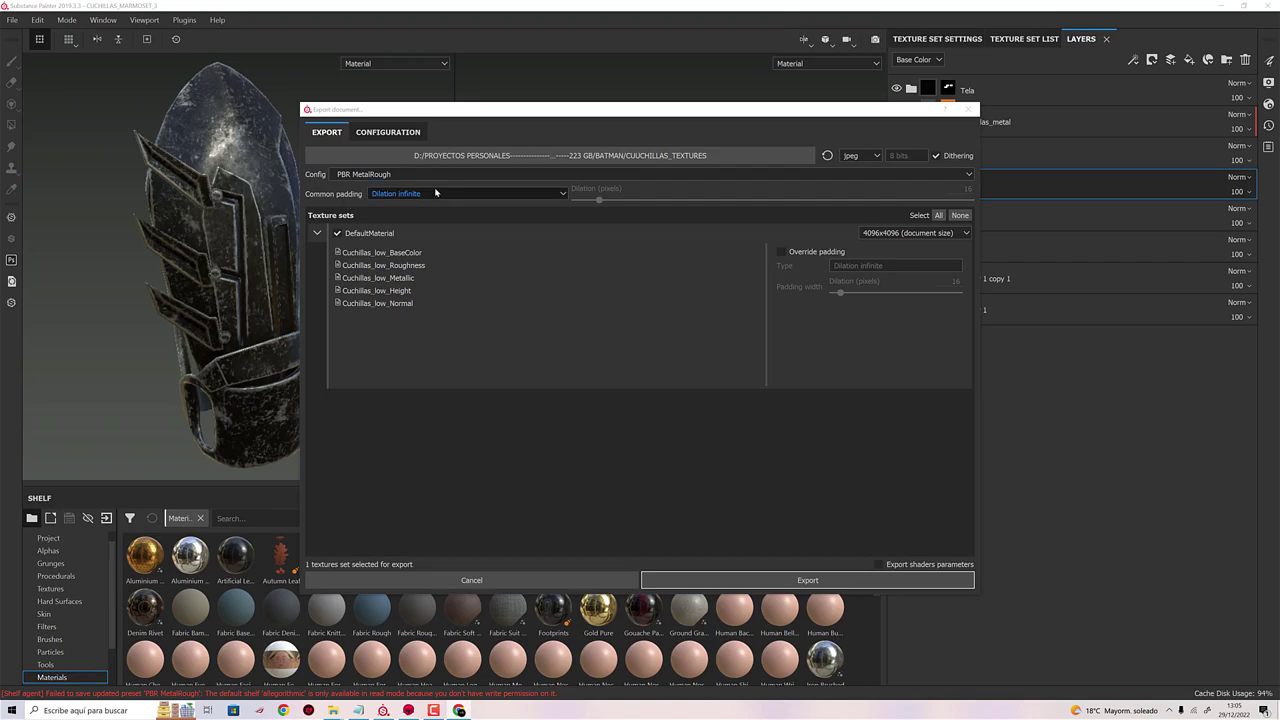
Keep Dilation infinite padding and bring up the texture dilation documentation page.
{"action": "left_click", "coordinate": [395, 194]}
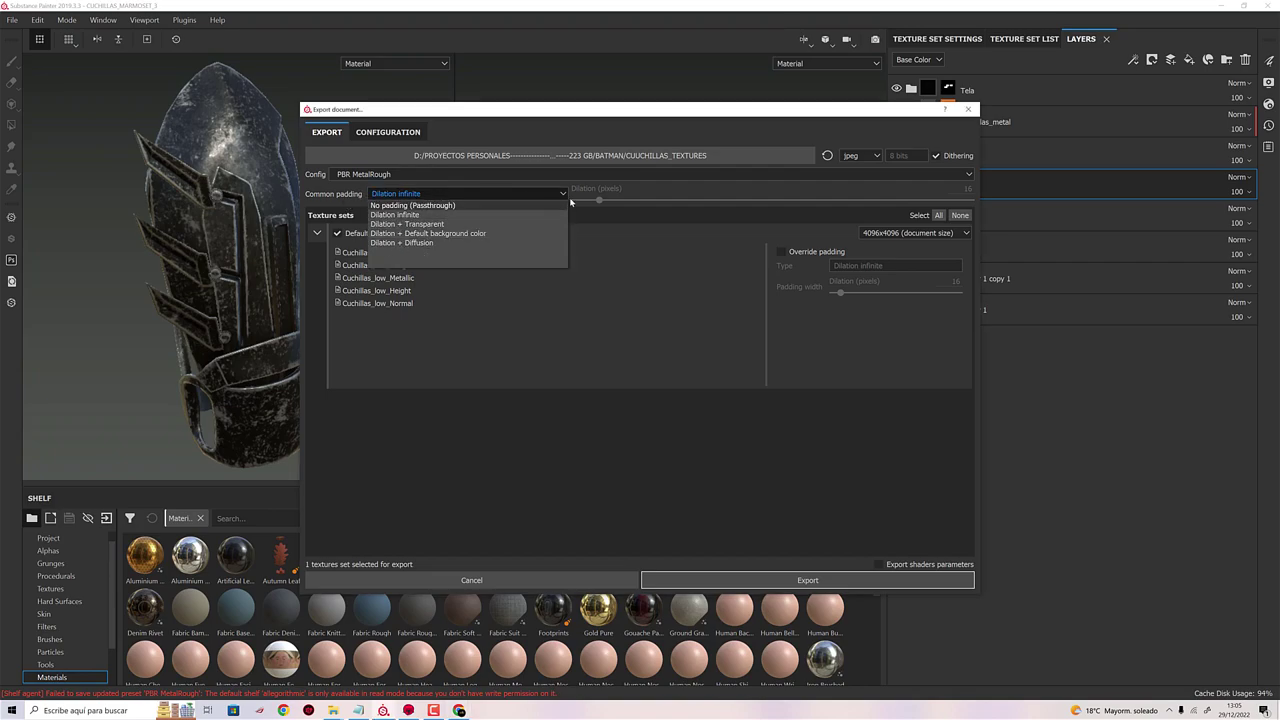
{"action": "left_click", "coordinate": [548, 195]}
{"action": "left_click", "coordinate": [946, 109]}
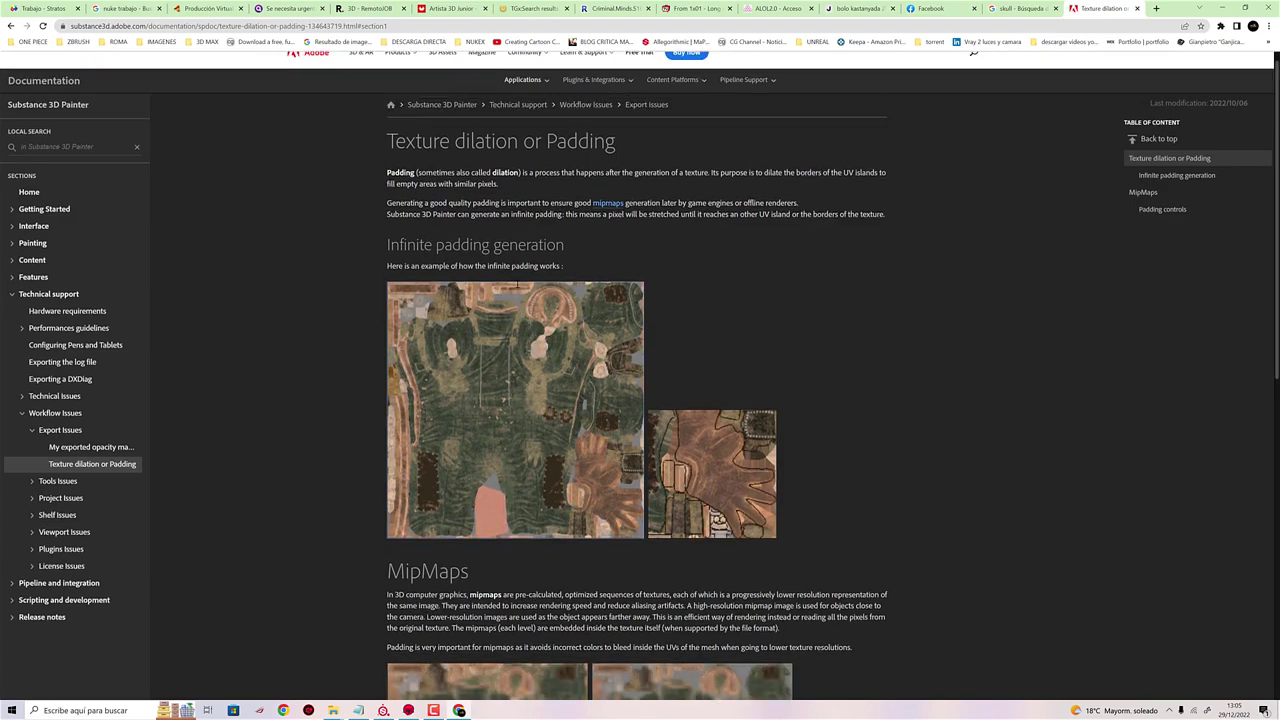
Zoom in on the infinite padding example texture and scroll down to the MipMaps section.
{"action": "scroll", "coordinate": [523, 293], "scroll_direction": "up", "scroll_amount": 2, "text": "ctrl"}
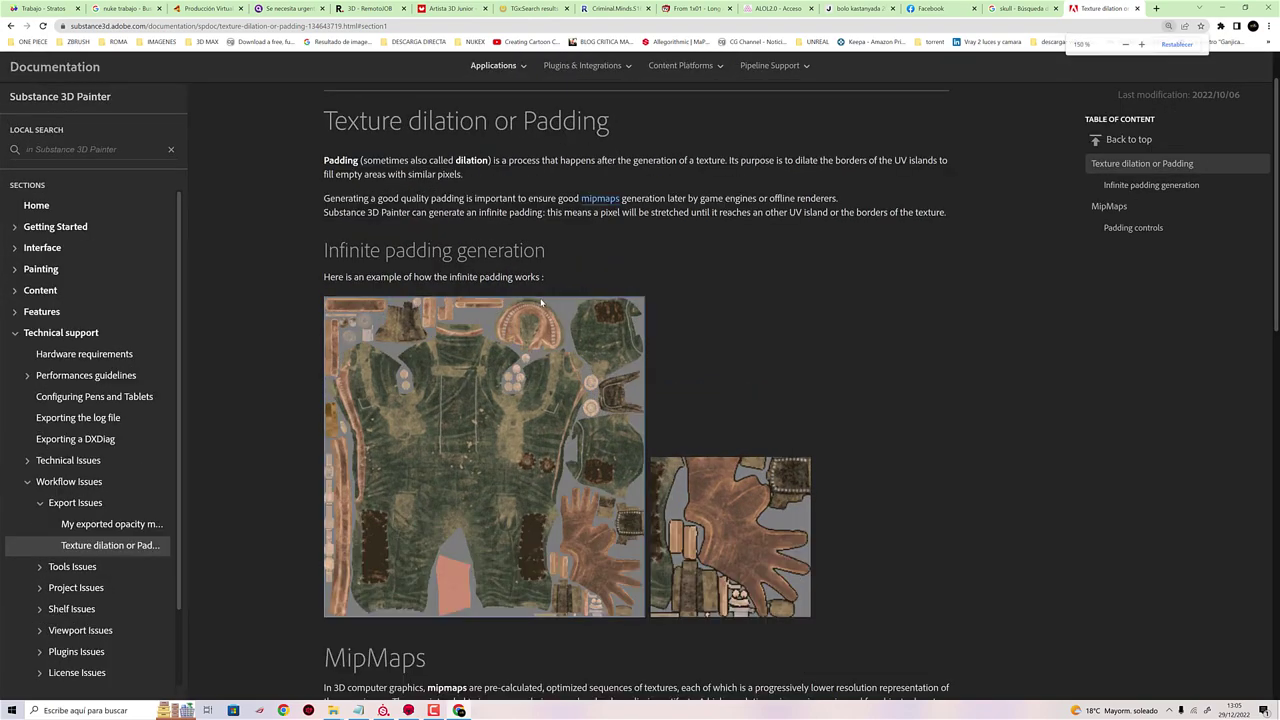
{"action": "scroll", "coordinate": [500, 290], "scroll_direction": "up", "scroll_amount": 1, "text": "ctrl"}
{"action": "scroll", "coordinate": [463, 286], "scroll_direction": "up", "scroll_amount": 1, "text": "ctrl"}
{"action": "scroll", "coordinate": [510, 289], "scroll_direction": "up", "scroll_amount": 2, "text": "ctrl"}
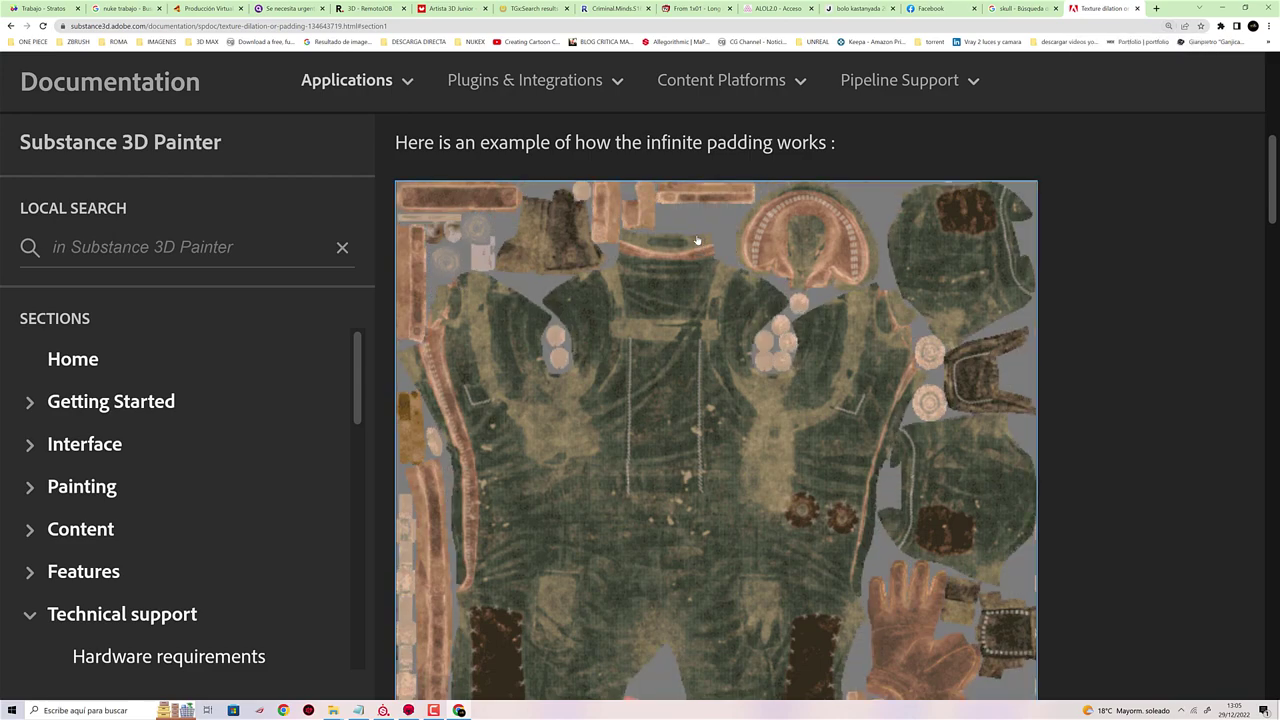
{"action": "scroll", "coordinate": [740, 268], "scroll_direction": "down", "scroll_amount": 3}
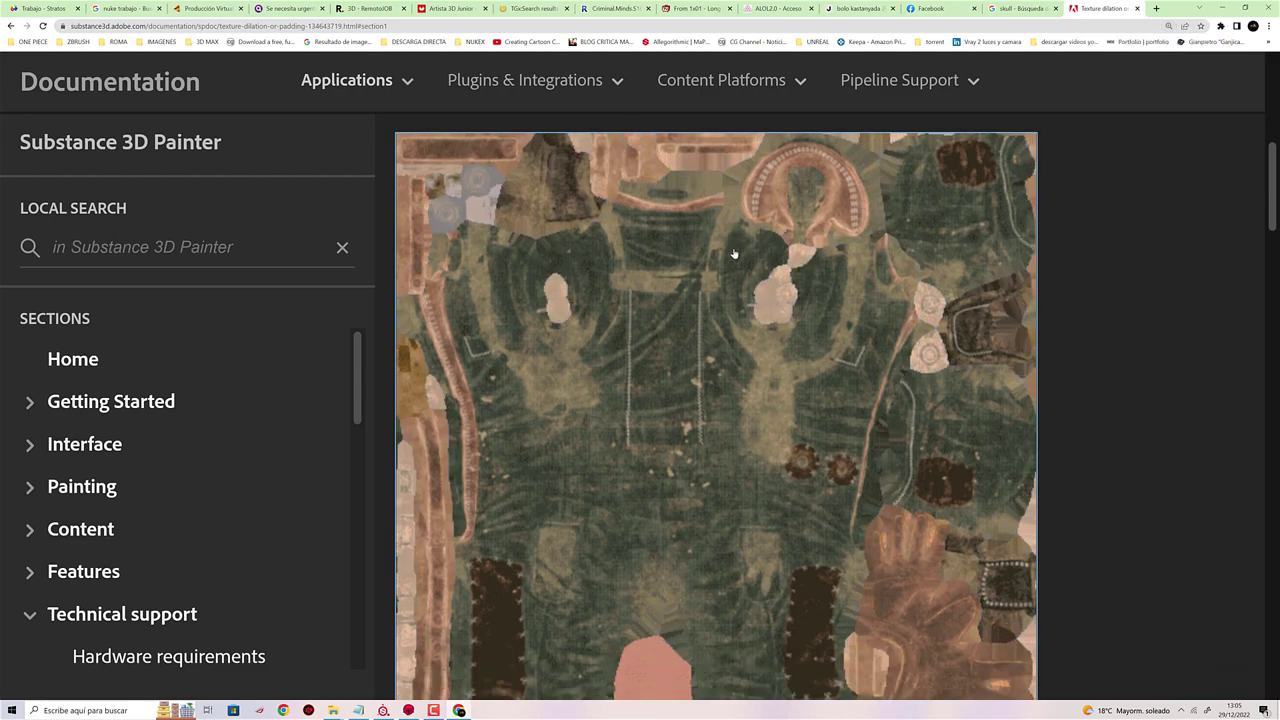
{"action": "scroll", "coordinate": [760, 286], "scroll_direction": "up", "scroll_amount": 1}
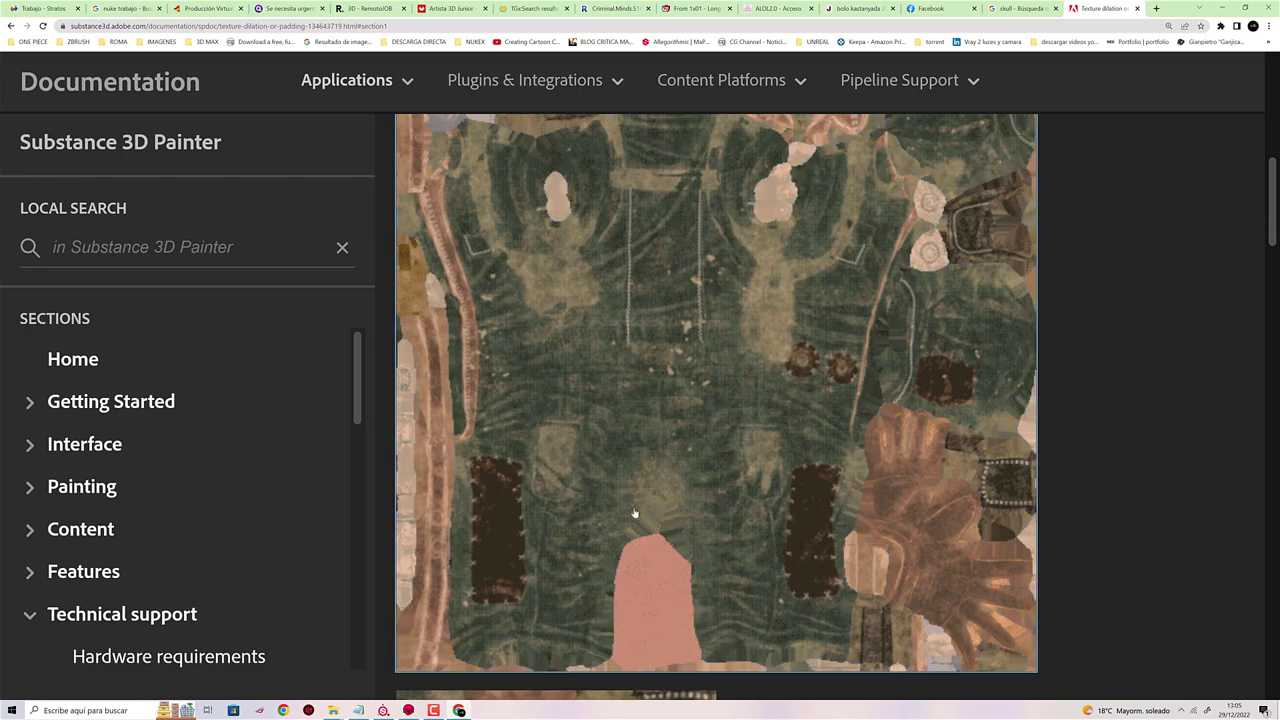
{"action": "scroll", "coordinate": [813, 387], "scroll_direction": "up", "scroll_amount": 2}
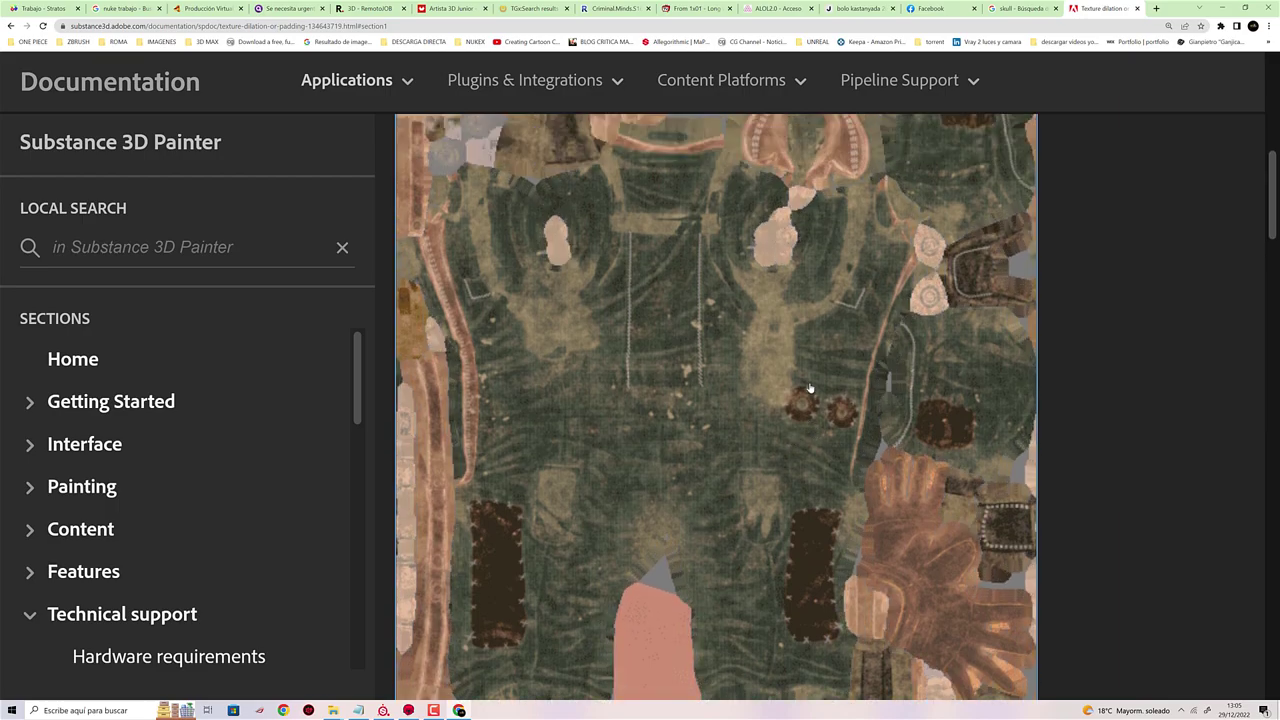
{"action": "scroll", "coordinate": [812, 386], "scroll_direction": "up", "scroll_amount": 1}
{"action": "scroll", "coordinate": [815, 390], "scroll_direction": "down", "scroll_amount": 1, "text": "ctrl"}
{"action": "scroll", "coordinate": [830, 505], "scroll_direction": "down", "scroll_amount": 1}
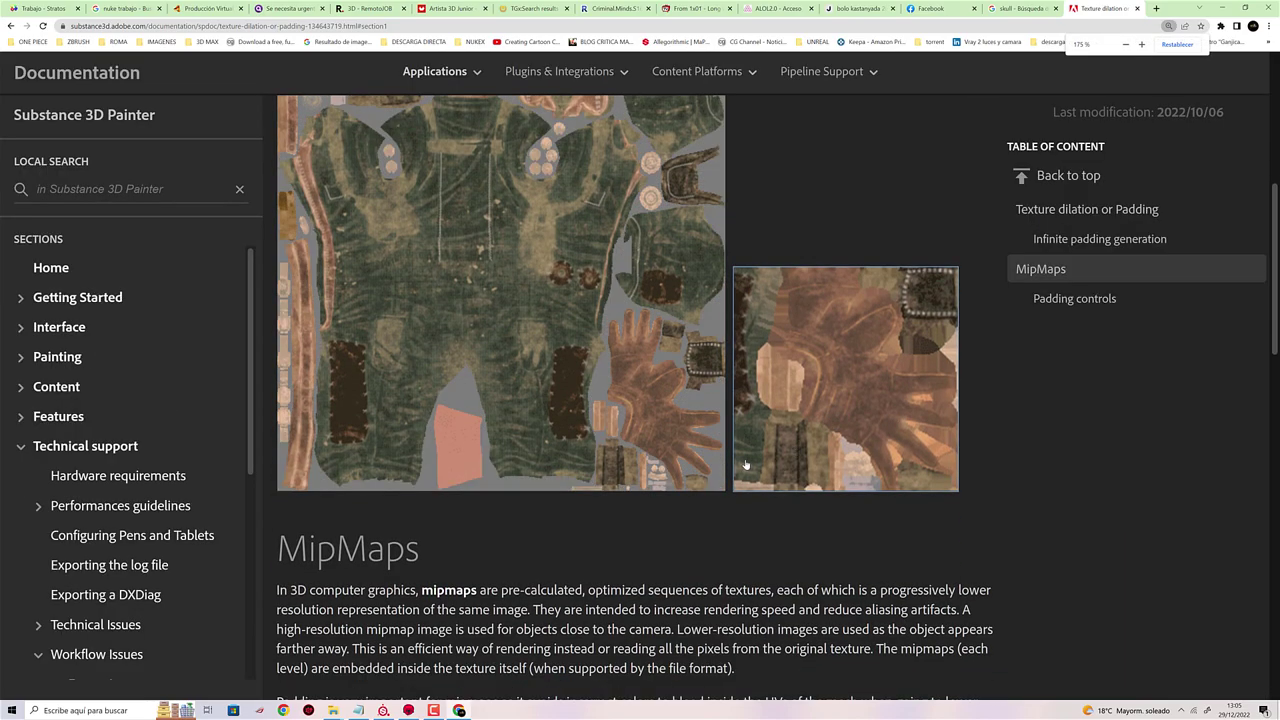
{"action": "scroll", "coordinate": [746, 463], "scroll_direction": "down", "scroll_amount": 3}
{"action": "scroll", "coordinate": [513, 338], "scroll_direction": "down", "scroll_amount": 1}
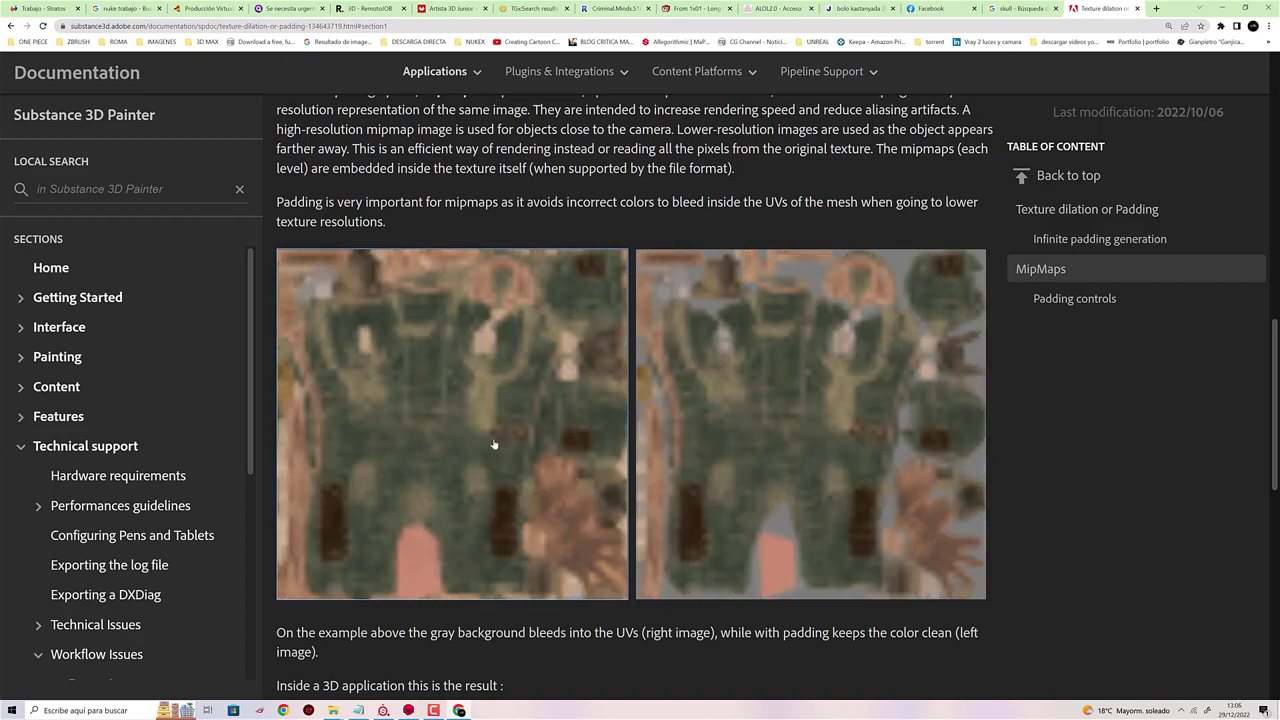
Scroll through the padded vs unpadded MipMaps comparison down to the Without Padding render.
{"action": "scroll", "coordinate": [488, 360], "scroll_direction": "up", "scroll_amount": 1, "text": "ctrl"}
{"action": "scroll", "coordinate": [500, 442], "scroll_direction": "down", "scroll_amount": 2}
{"action": "scroll", "coordinate": [500, 442], "scroll_direction": "down", "scroll_amount": 2}
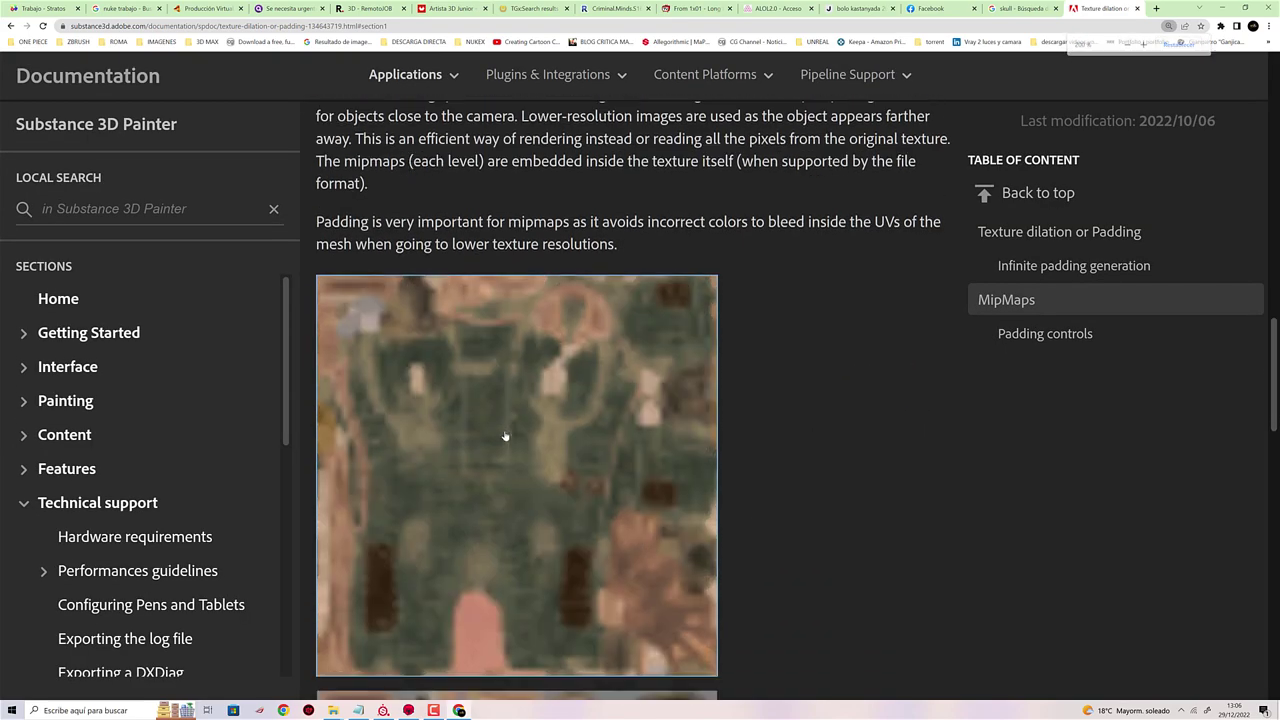
{"action": "scroll", "coordinate": [510, 425], "scroll_direction": "down", "scroll_amount": 1}
{"action": "scroll", "coordinate": [530, 408], "scroll_direction": "down", "scroll_amount": 1}
{"action": "scroll", "coordinate": [541, 390], "scroll_direction": "up", "scroll_amount": 1}
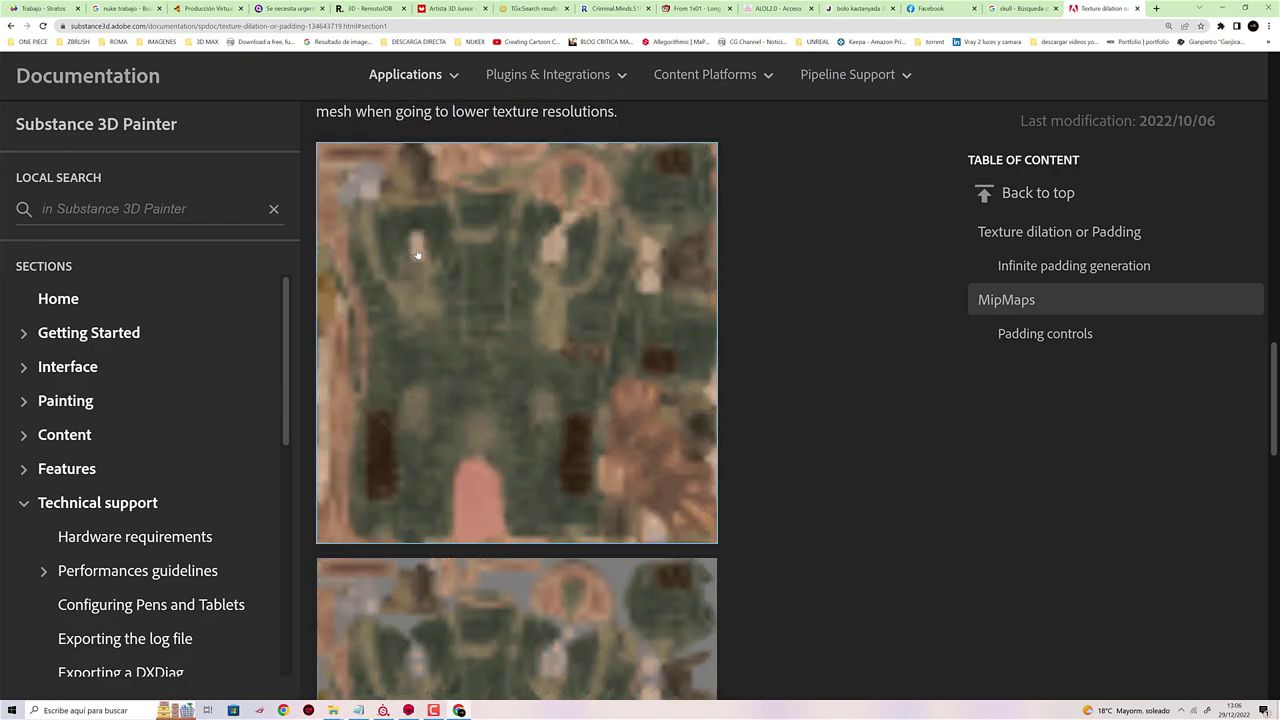
{"action": "scroll", "coordinate": [466, 306], "scroll_direction": "down", "scroll_amount": 2}
{"action": "scroll", "coordinate": [515, 470], "scroll_direction": "down", "scroll_amount": 1}
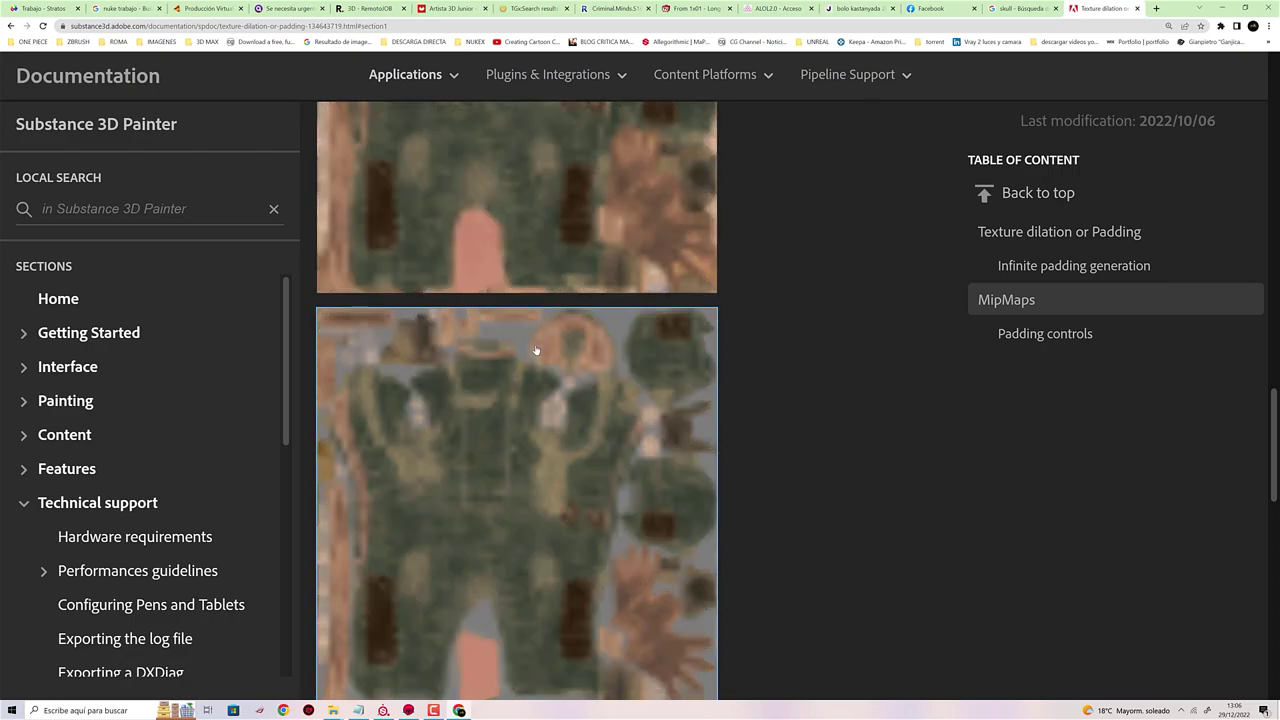
{"action": "scroll", "coordinate": [640, 380], "scroll_direction": "down", "scroll_amount": 3}
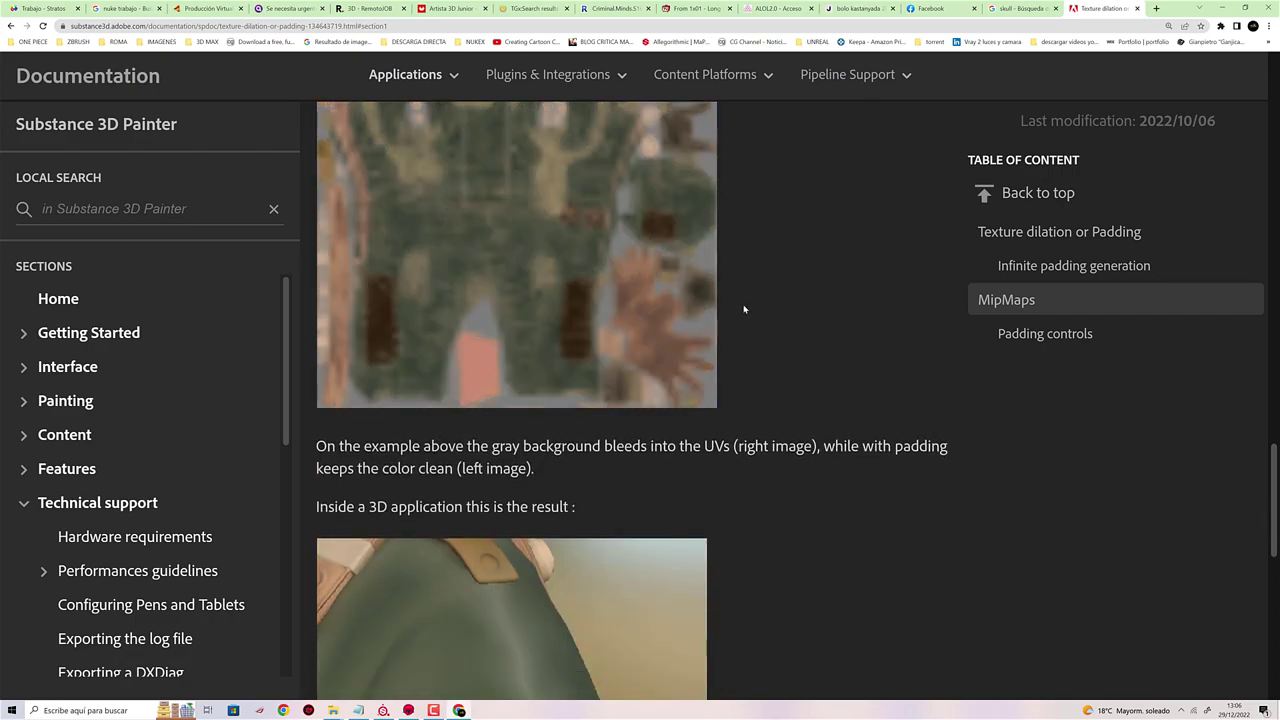
{"action": "scroll", "coordinate": [510, 593], "scroll_direction": "down", "scroll_amount": 3}
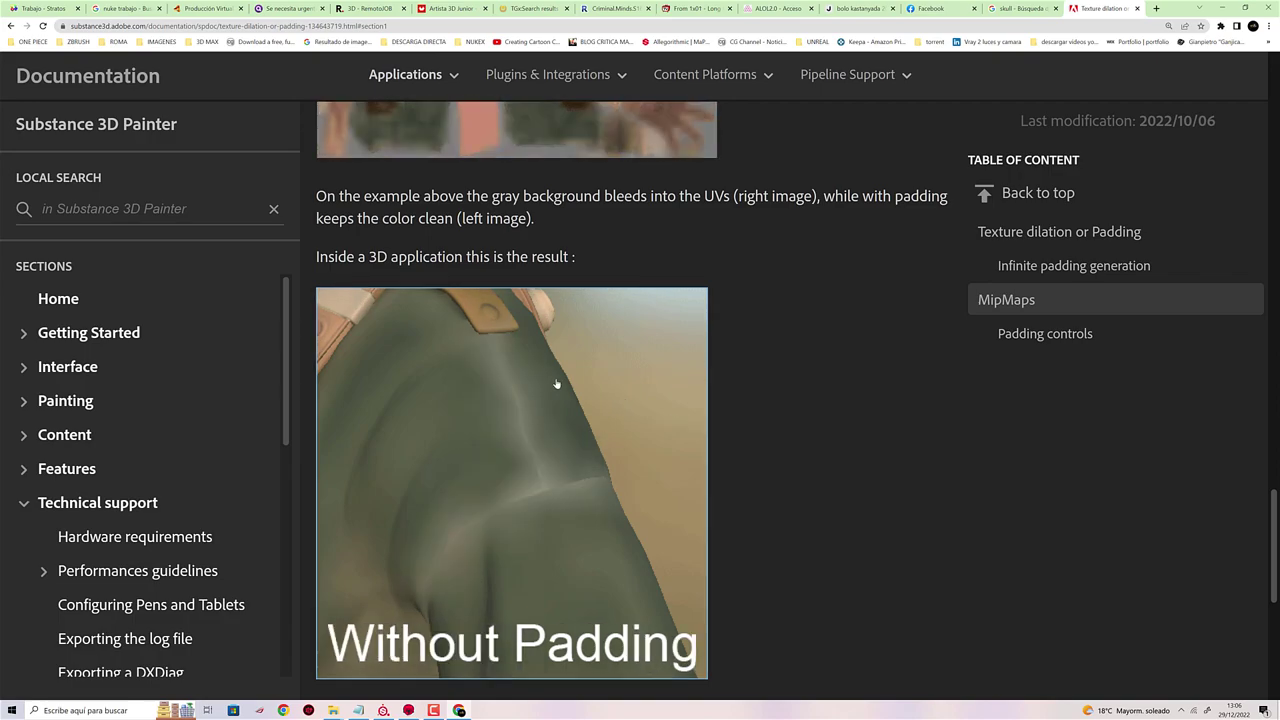
{"action": "scroll", "coordinate": [567, 463], "scroll_direction": "down", "scroll_amount": 5, "text": "ctrl"}
{"action": "scroll", "coordinate": [666, 354], "scroll_direction": "up", "scroll_amount": 1}
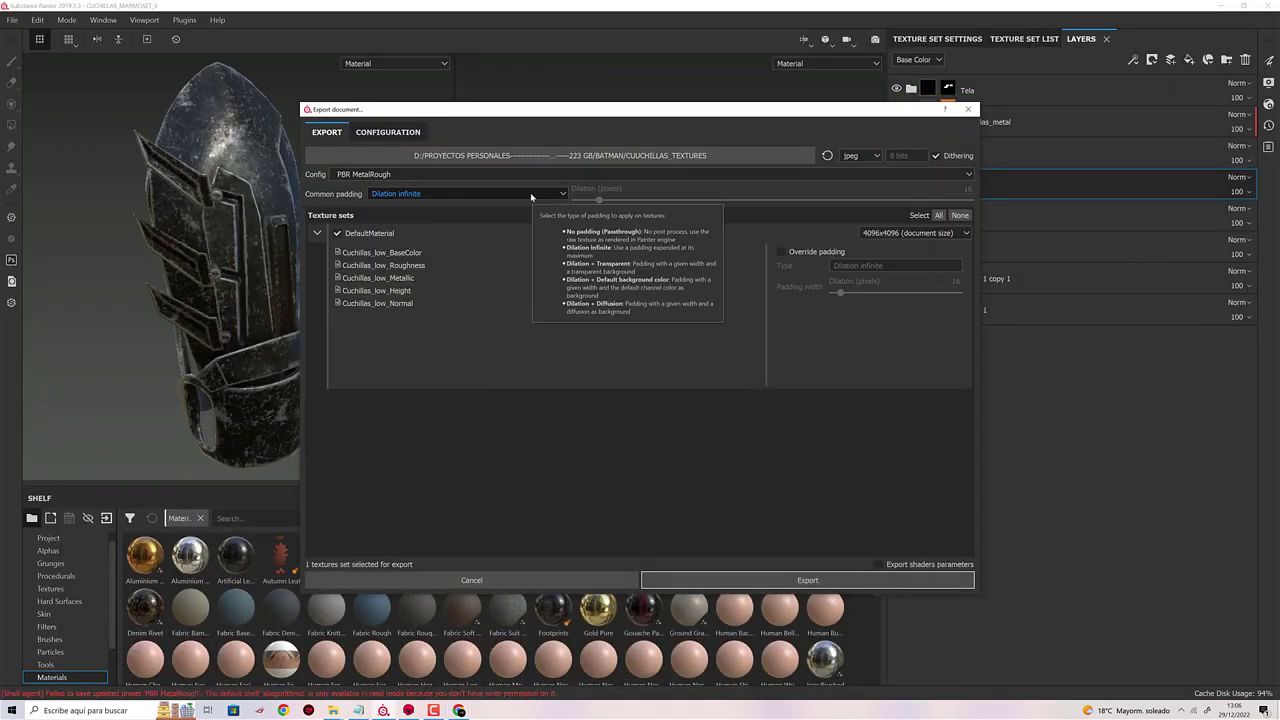
Back in the Export dialog, show DefaultMaterial's export resolution choices (currently 4096x4096).
{"action": "left_click", "coordinate": [889, 231]}
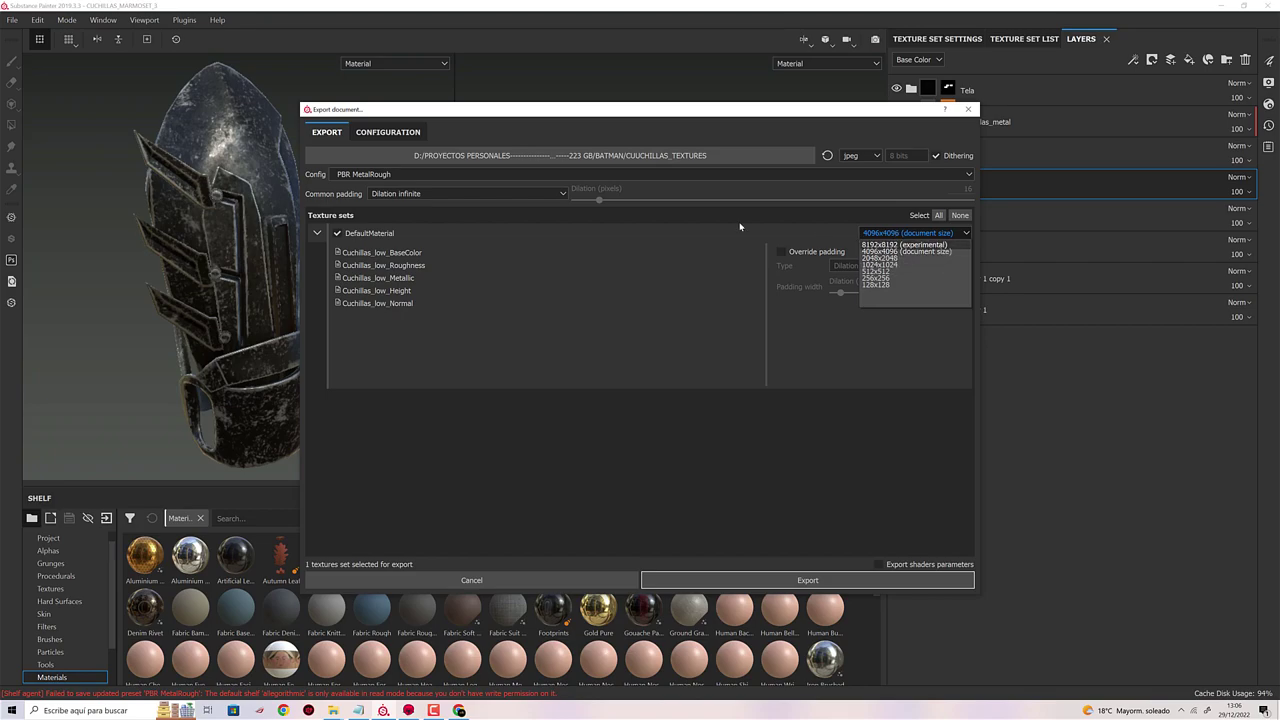
Toggle the DefaultMaterial texture set and review its export resolution, keeping 4096x4096.
{"action": "left_click", "coordinate": [695, 246]}
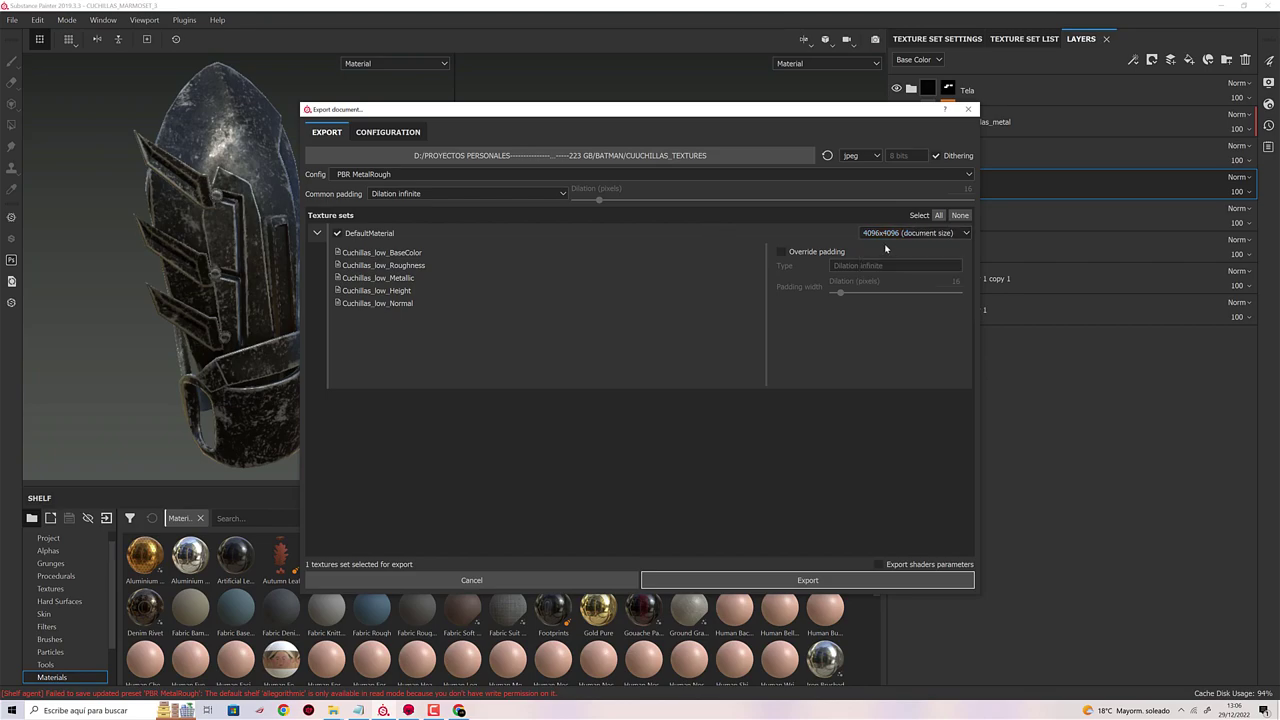
{"action": "left_click", "coordinate": [912, 233]}
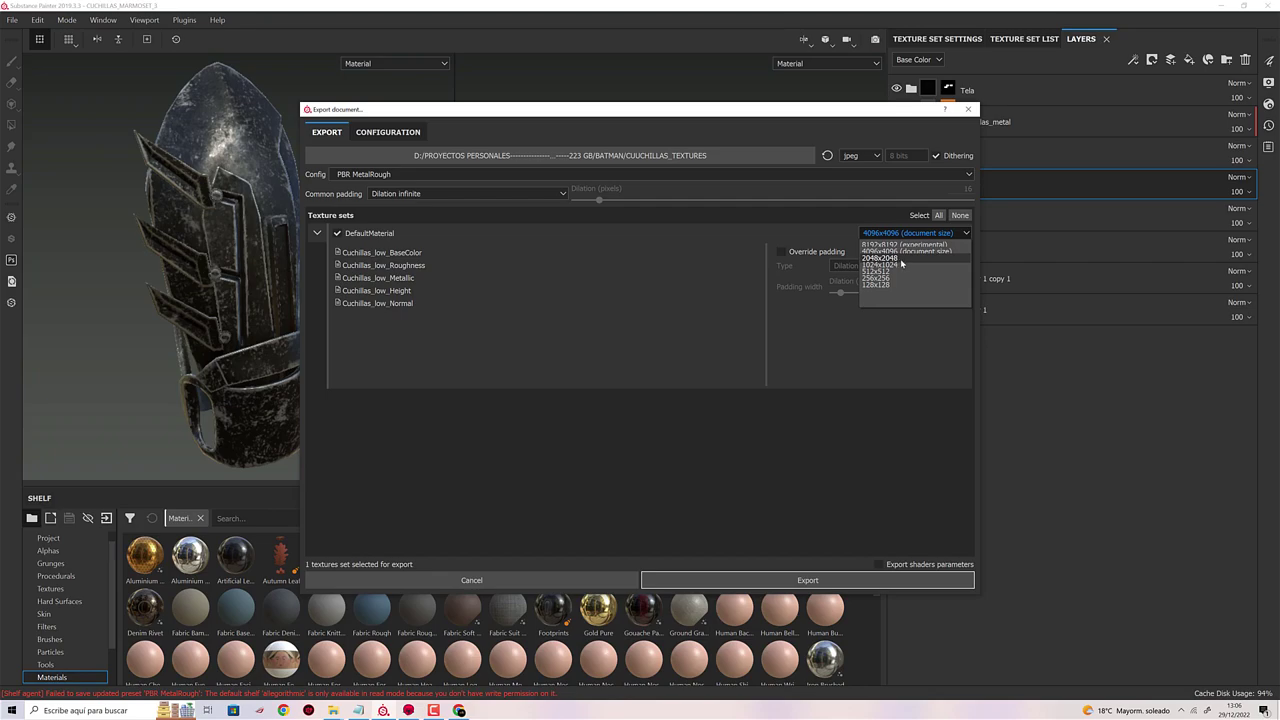
{"action": "left_click", "coordinate": [651, 236]}
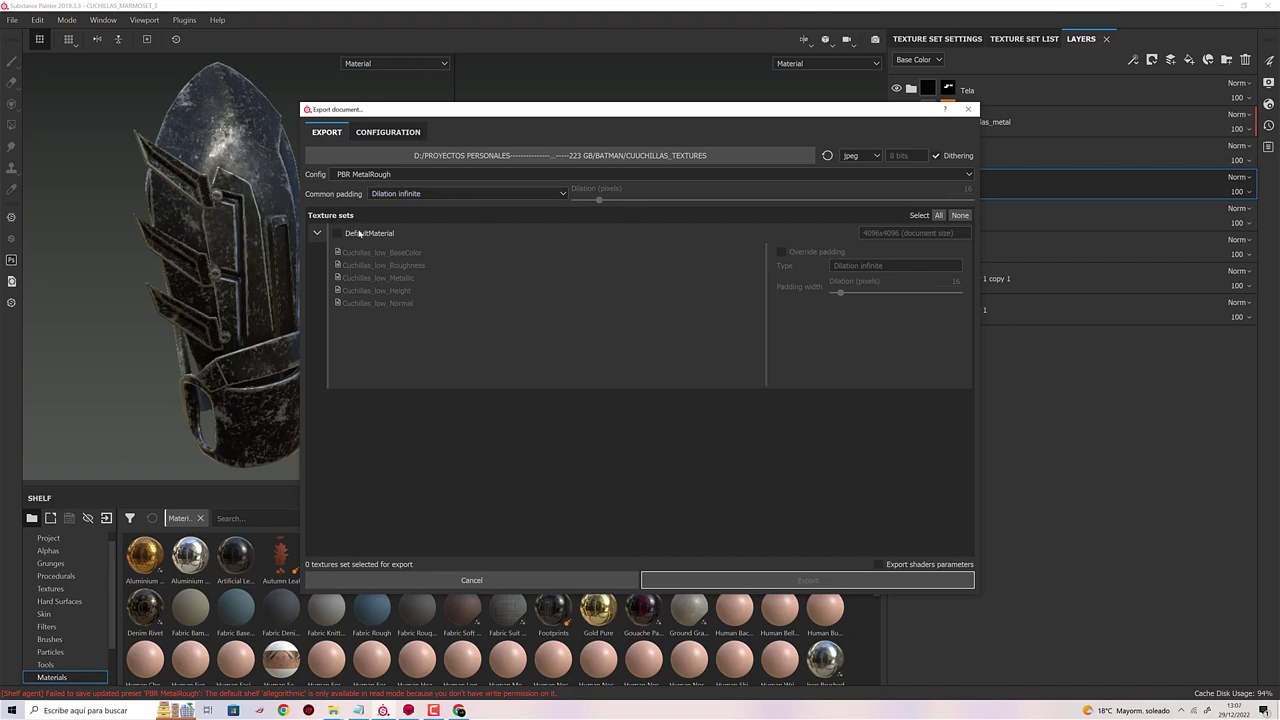
{"action": "left_click", "coordinate": [365, 236]}
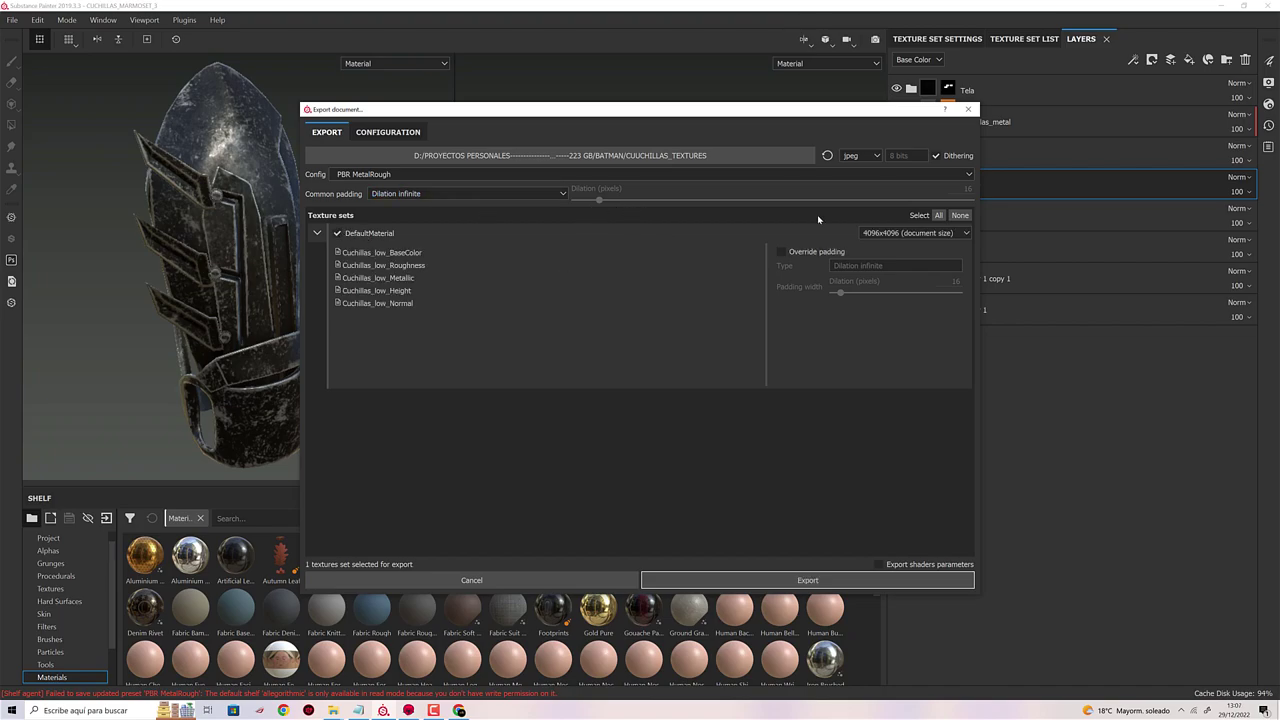
{"action": "left_click", "coordinate": [940, 234]}
{"action": "left_click", "coordinate": [897, 251]}
{"action": "left_click", "coordinate": [918, 233]}
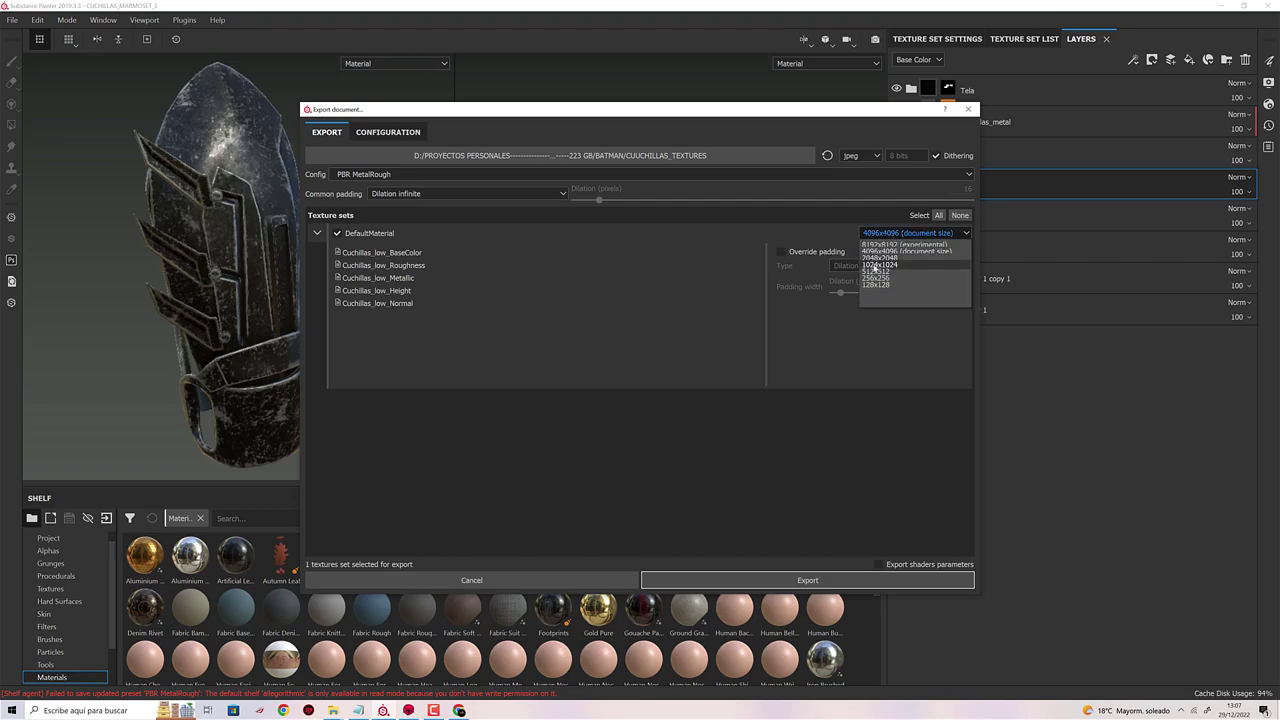
{"action": "left_click", "coordinate": [802, 240]}
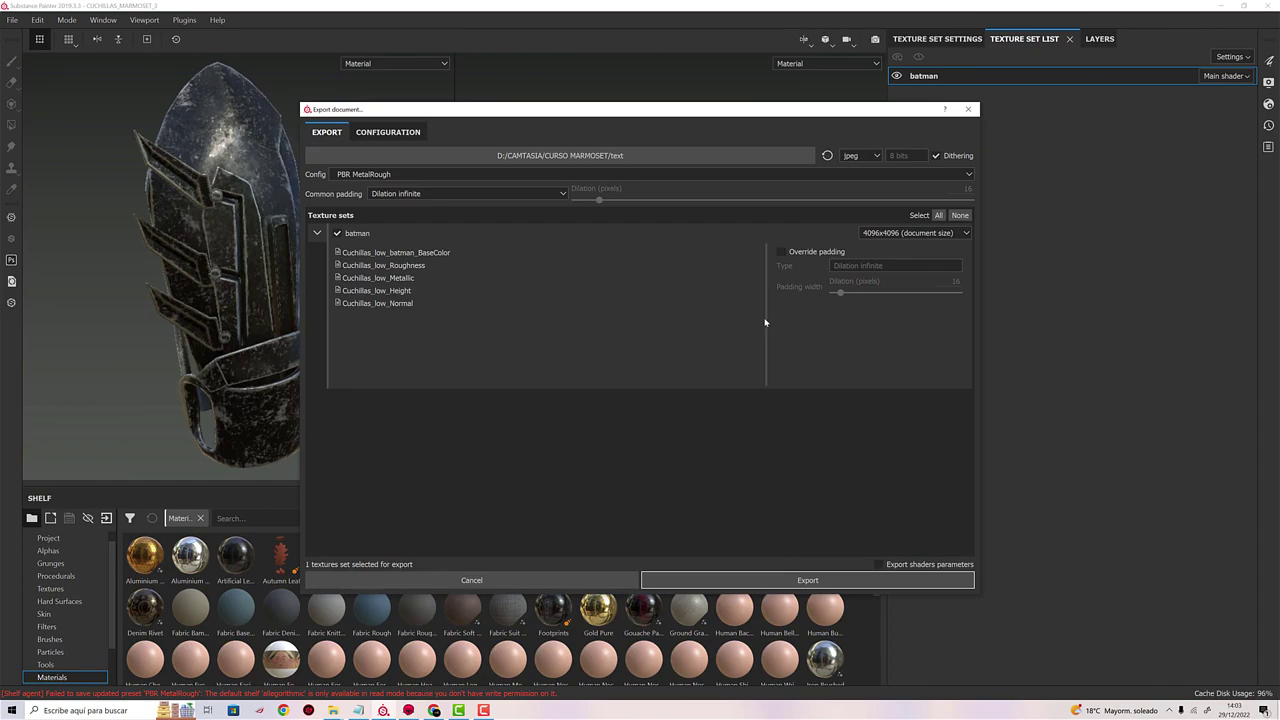
{"action": "left_click", "coordinate": [905, 233]}
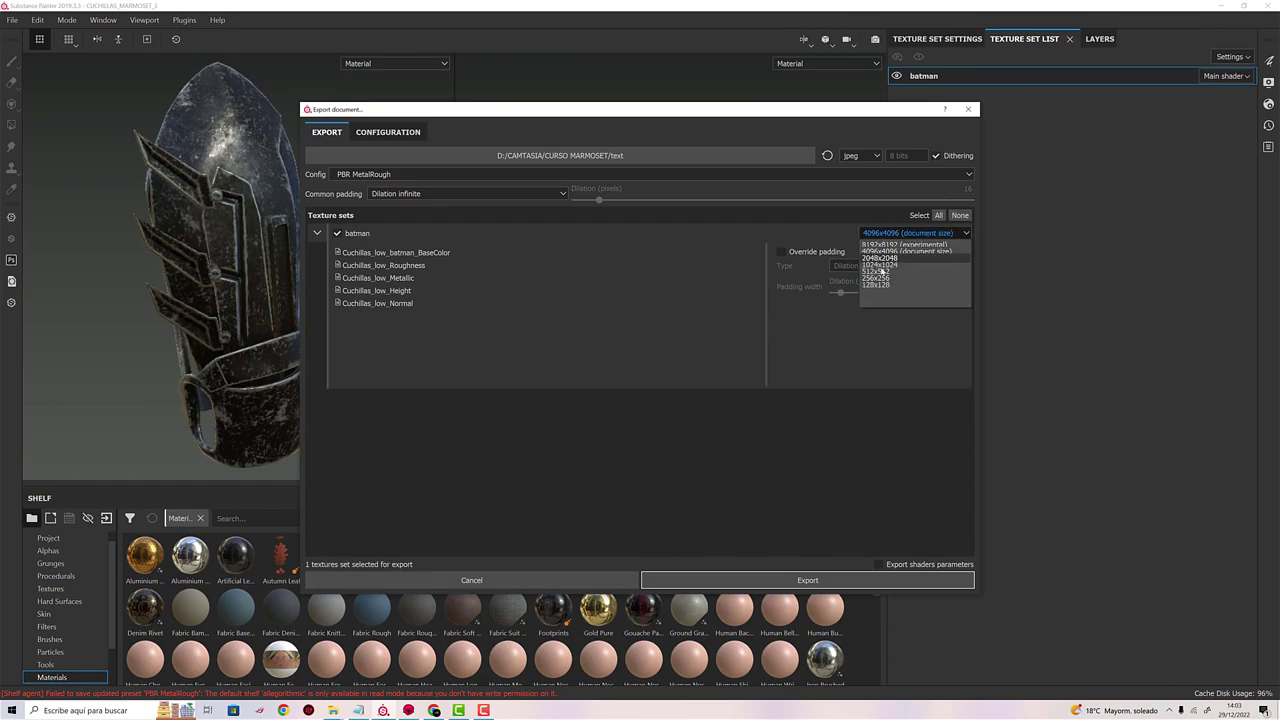
{"action": "left_click", "coordinate": [968, 110]}
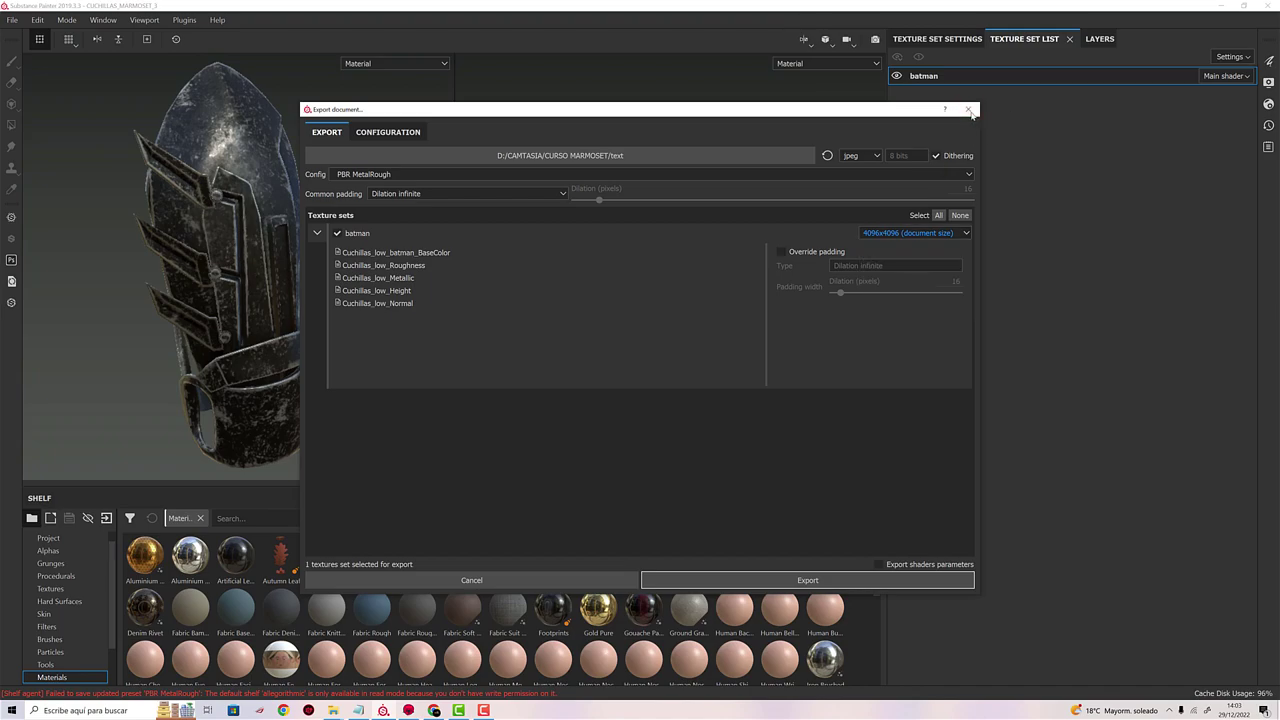
Close the export window and bring up Texture Set Settings' 4096 size field.
{"action": "left_click", "coordinate": [969, 110]}
{"action": "left_click", "coordinate": [950, 40]}
{"action": "left_click", "coordinate": [912, 62]}
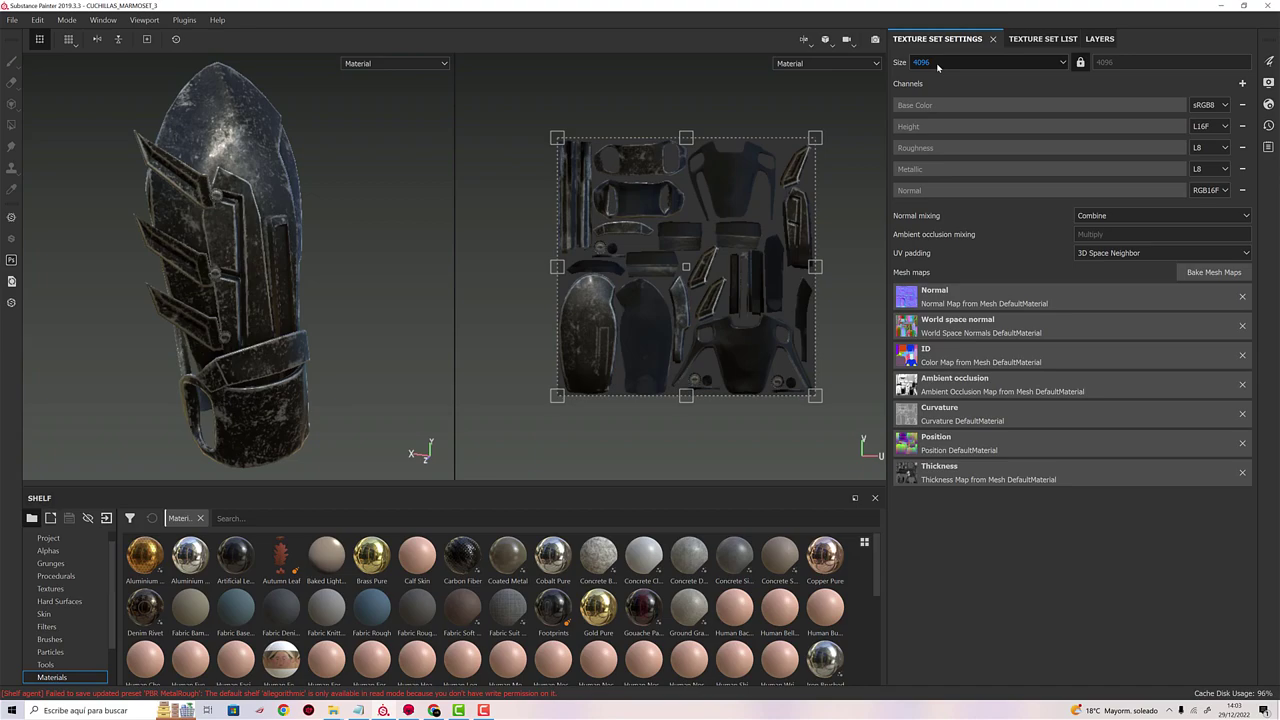
Change the texture set size from 4096 to 2048.
{"action": "left_click", "coordinate": [938, 66]}
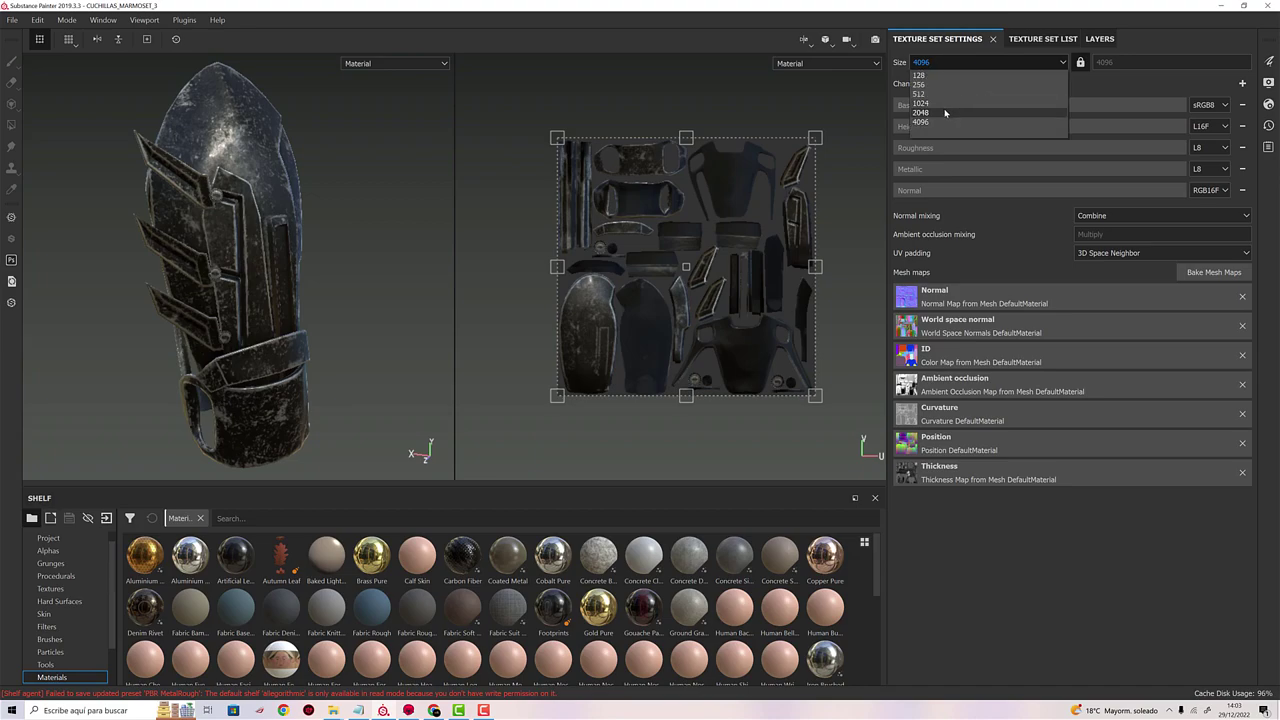
{"action": "key", "text": "Escape"}
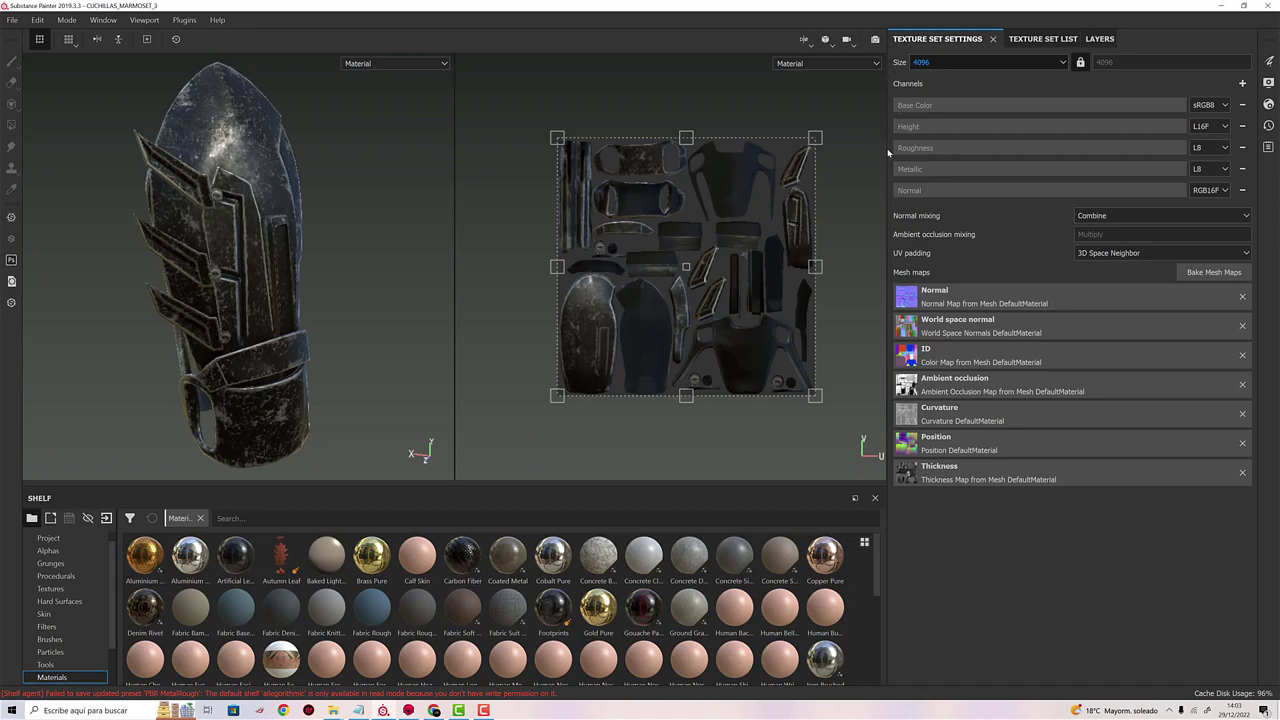
{"action": "scroll", "coordinate": [1035, 65], "scroll_direction": "up", "scroll_amount": 1}
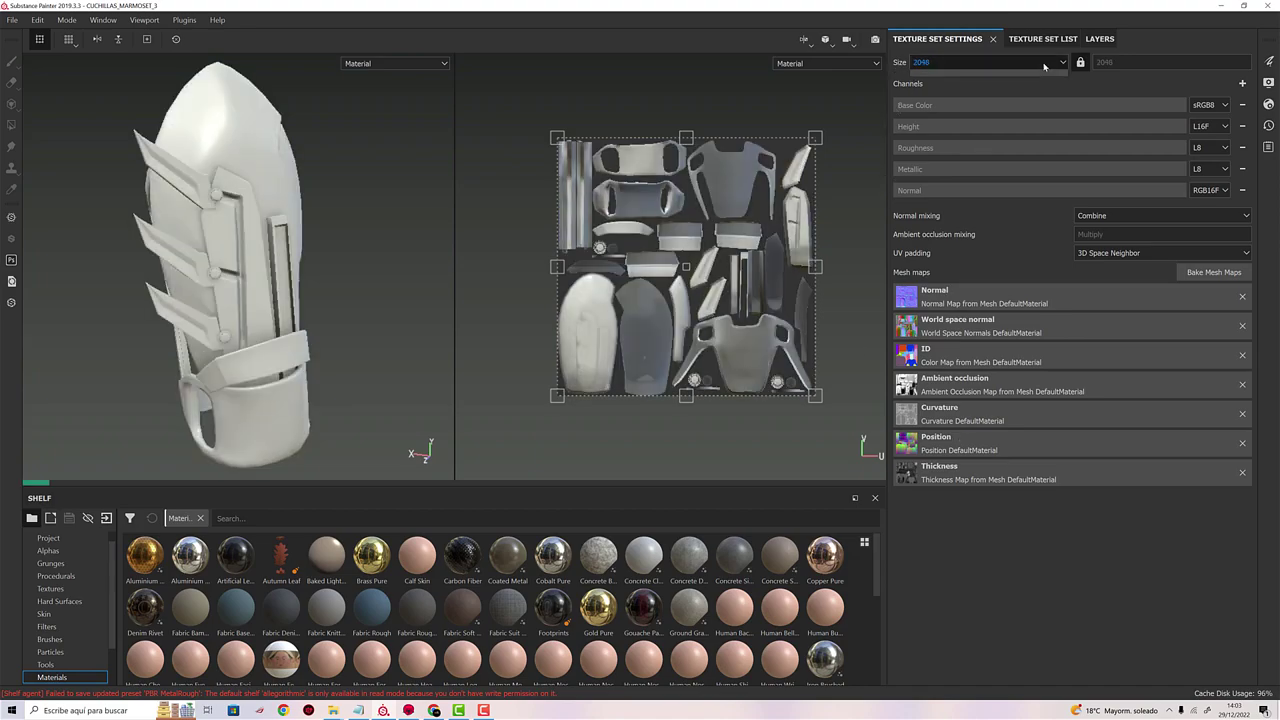
{"action": "left_click", "coordinate": [1040, 65]}
{"action": "left_click", "coordinate": [390, 231]}
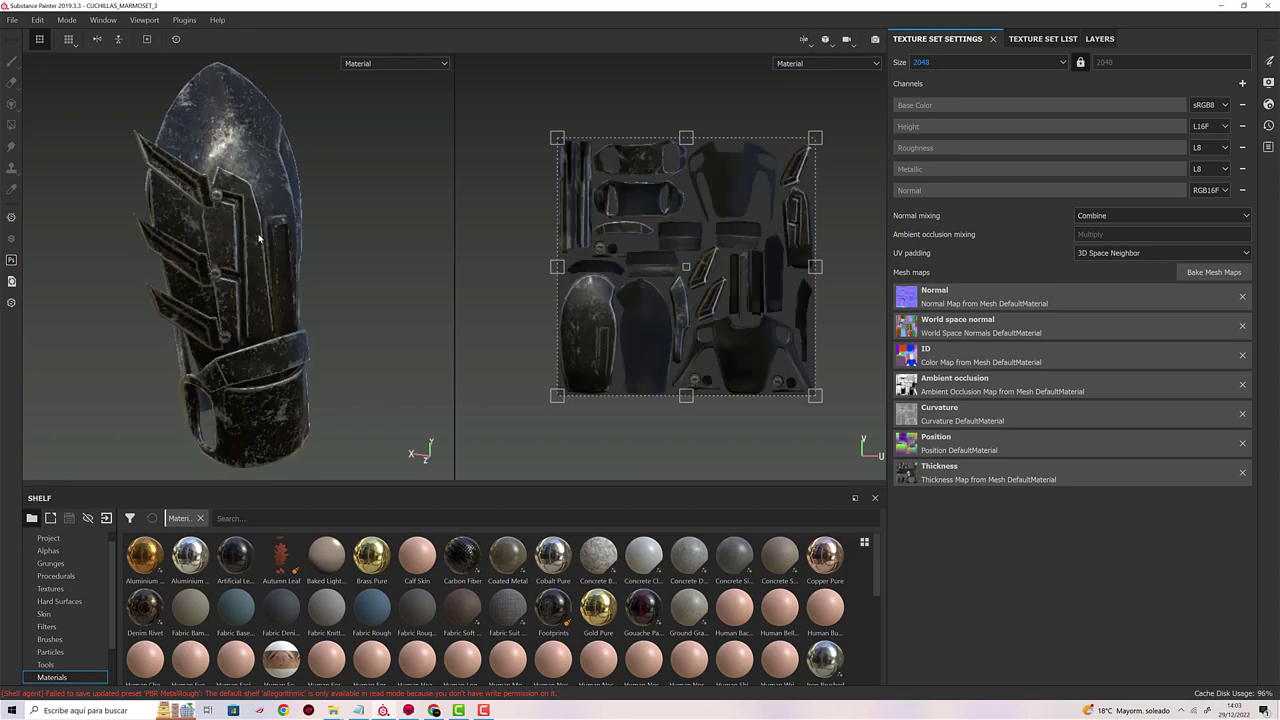
Zoom and orbit the viewport to inspect the recomputed gauntlet at 2048.
{"action": "scroll", "coordinate": [366, 294], "scroll_direction": "down", "scroll_amount": 3}
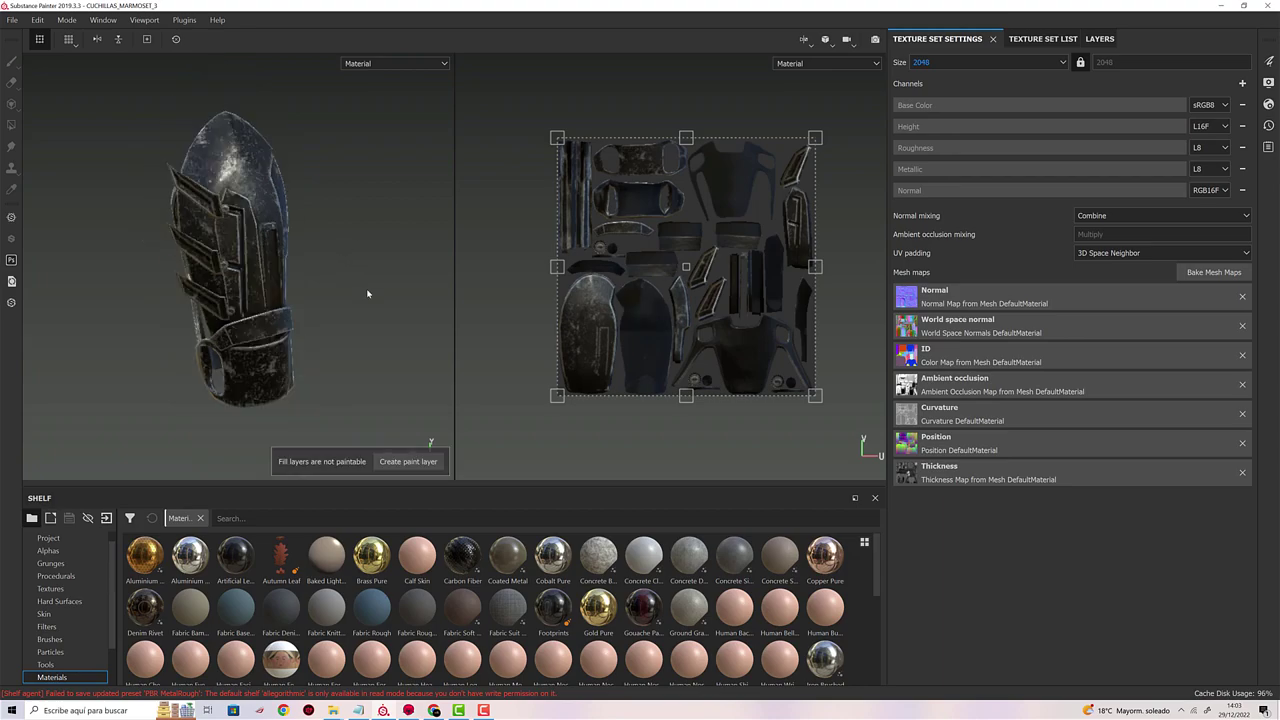
{"action": "mouse_move", "coordinate": [360, 280]}
{"action": "left_mouse_down", "text": "alt"}
{"action": "mouse_move", "coordinate": [363, 240]}
{"action": "mouse_move", "coordinate": [256, 293]}
{"action": "mouse_move", "coordinate": [300, 250]}
{"action": "left_mouse_up", "text": "alt"}
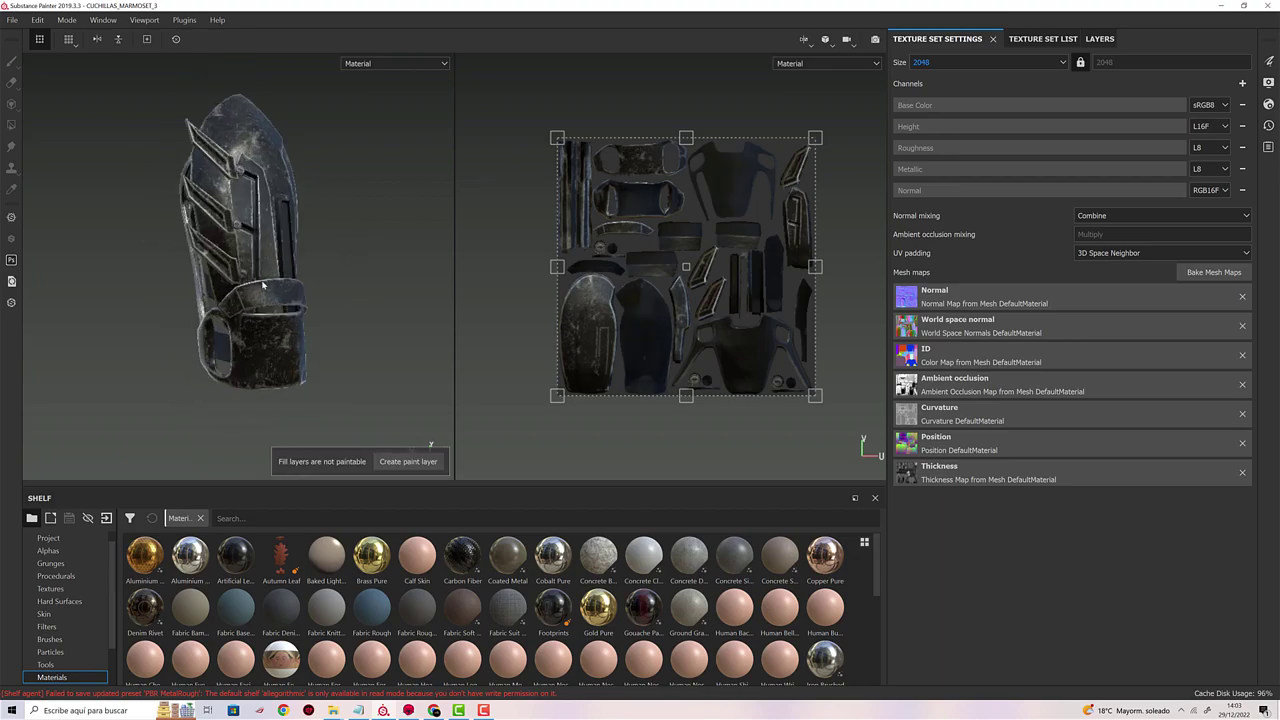
{"action": "scroll", "coordinate": [330, 220], "scroll_direction": "up", "scroll_amount": 4}
{"action": "scroll", "coordinate": [350, 195], "scroll_direction": "up", "scroll_amount": 2}
{"action": "mouse_move", "coordinate": [356, 189]}
{"action": "left_mouse_down", "text": "alt"}
{"action": "mouse_move", "coordinate": [322, 263]}
{"action": "mouse_move", "coordinate": [404, 206]}
{"action": "mouse_move", "coordinate": [388, 304]}
{"action": "mouse_move", "coordinate": [371, 251]}
{"action": "mouse_move", "coordinate": [386, 200]}
{"action": "mouse_move", "coordinate": [396, 281]}
{"action": "left_mouse_up", "text": "alt"}
Lower the texture size to 1024 and orbit around the gauntlet to inspect it.
{"action": "left_click", "coordinate": [1062, 63]}
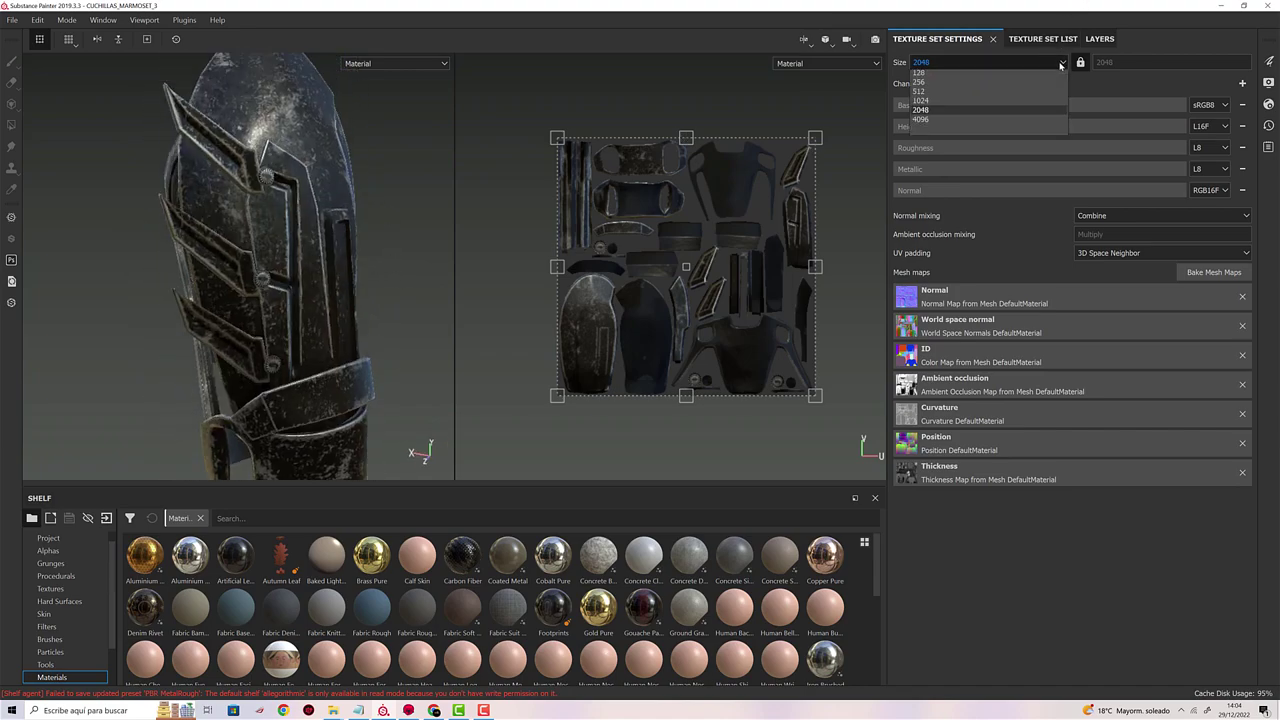
{"action": "left_click", "coordinate": [937, 103]}
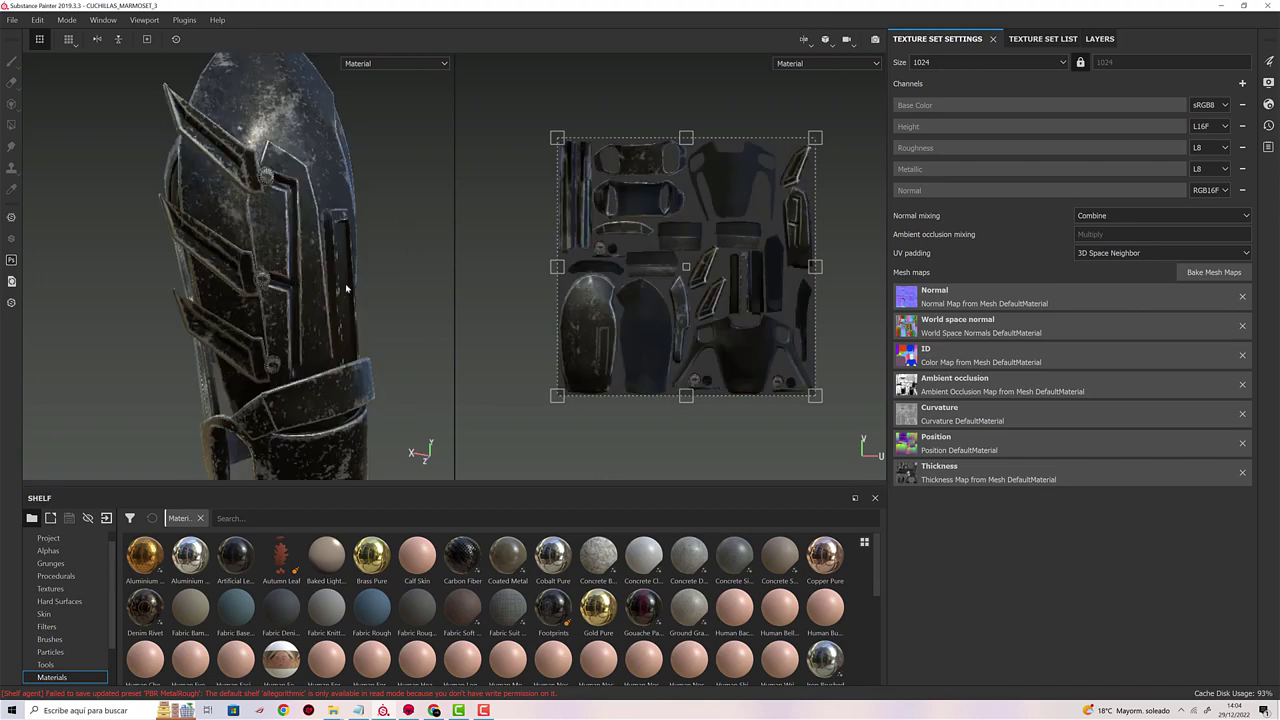
{"action": "left_click_drag", "start_coordinate": [366, 212], "coordinate": [420, 240], "text": "alt"}
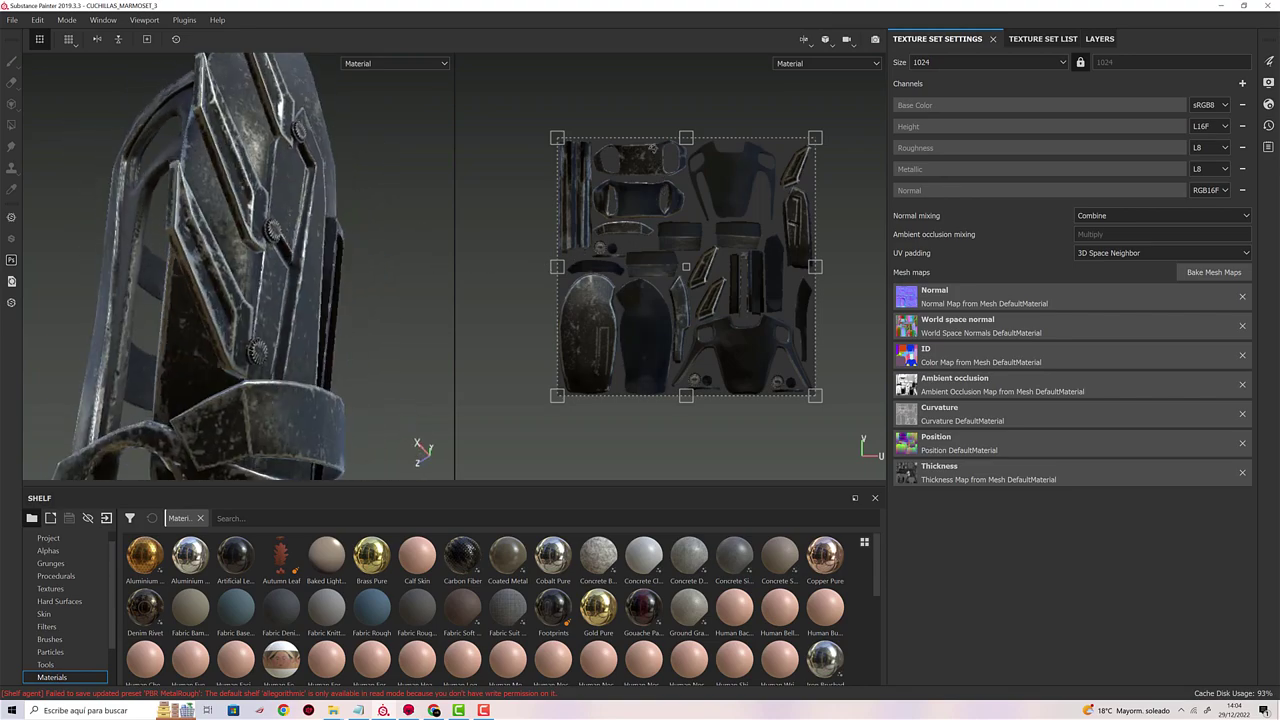
{"action": "mouse_move", "coordinate": [495, 343]}
{"action": "middle_mouse_down"}
{"action": "mouse_move", "coordinate": [486, 187]}
{"action": "mouse_move", "coordinate": [511, 367]}
{"action": "middle_mouse_up"}
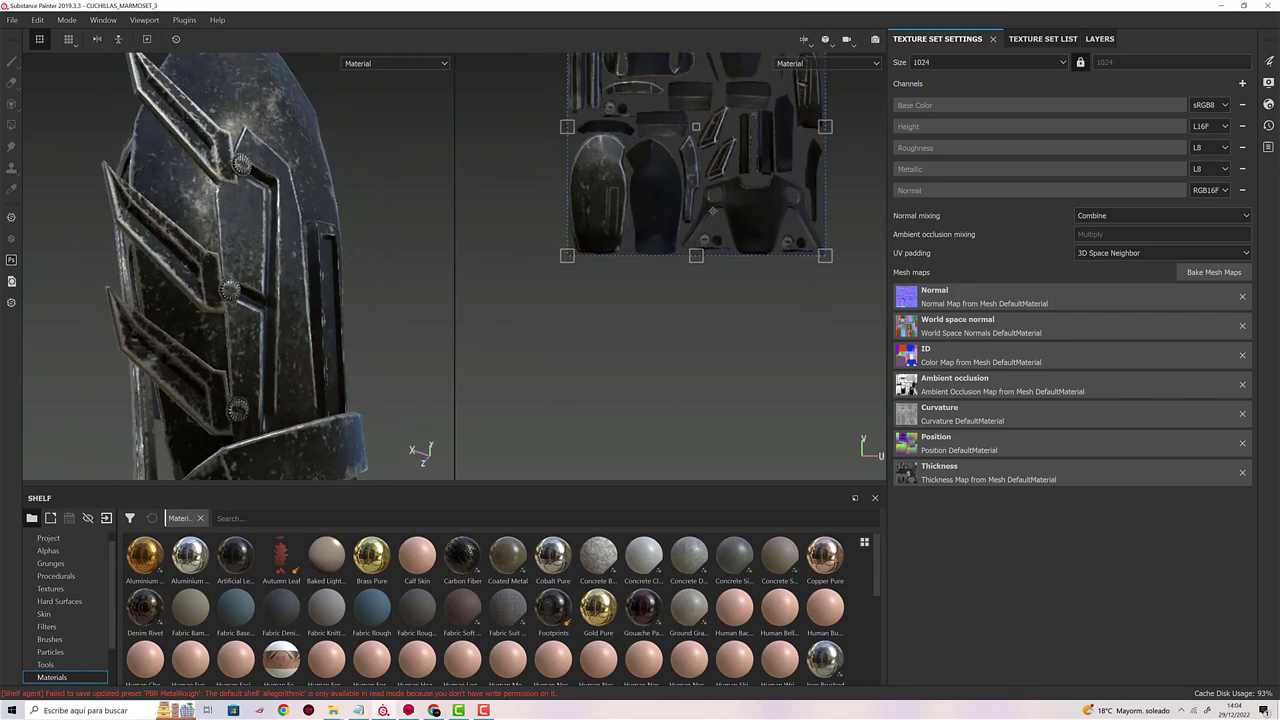
{"action": "mouse_move", "coordinate": [386, 371]}
{"action": "left_mouse_down", "text": "alt"}
{"action": "mouse_move", "coordinate": [409, 232]}
{"action": "mouse_move", "coordinate": [380, 234]}
{"action": "mouse_move", "coordinate": [363, 160]}
{"action": "mouse_move", "coordinate": [380, 220]}
{"action": "mouse_move", "coordinate": [360, 225]}
{"action": "left_mouse_up", "text": "alt"}
Try a 512 texture size, view the gauntlet's front, then return to 1024.
{"action": "left_click", "coordinate": [1066, 62]}
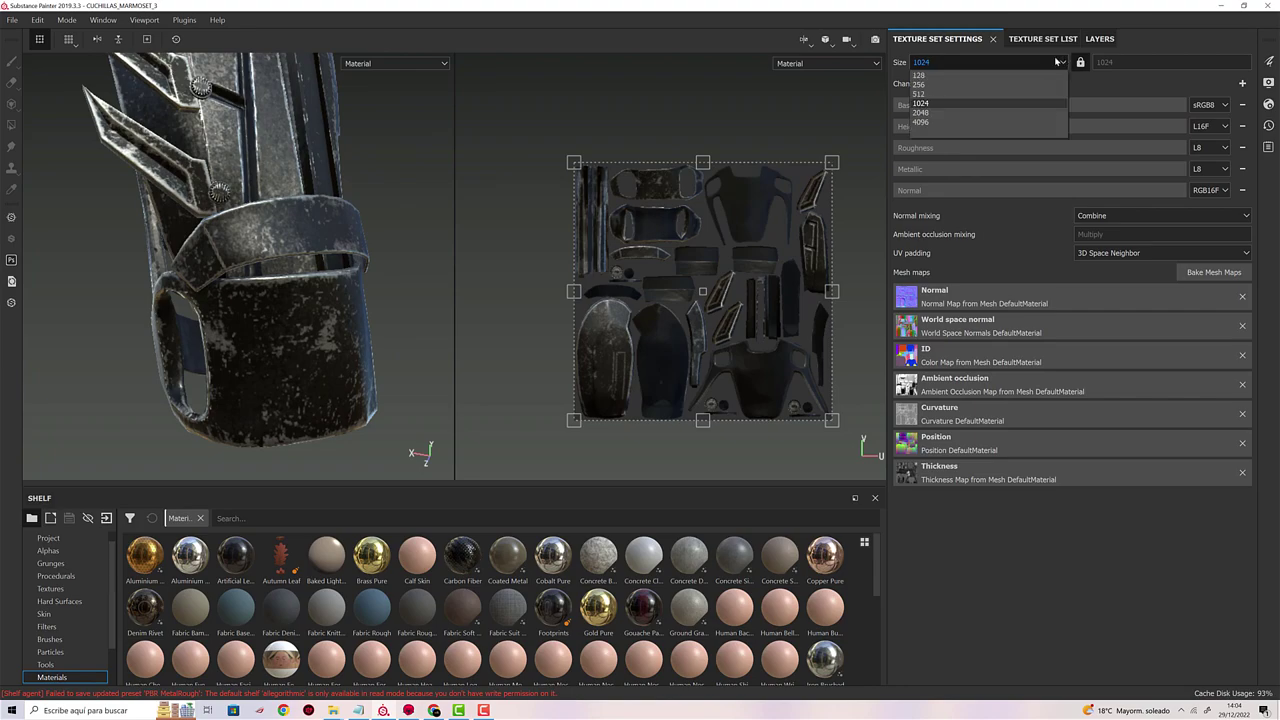
{"action": "left_click", "coordinate": [935, 99]}
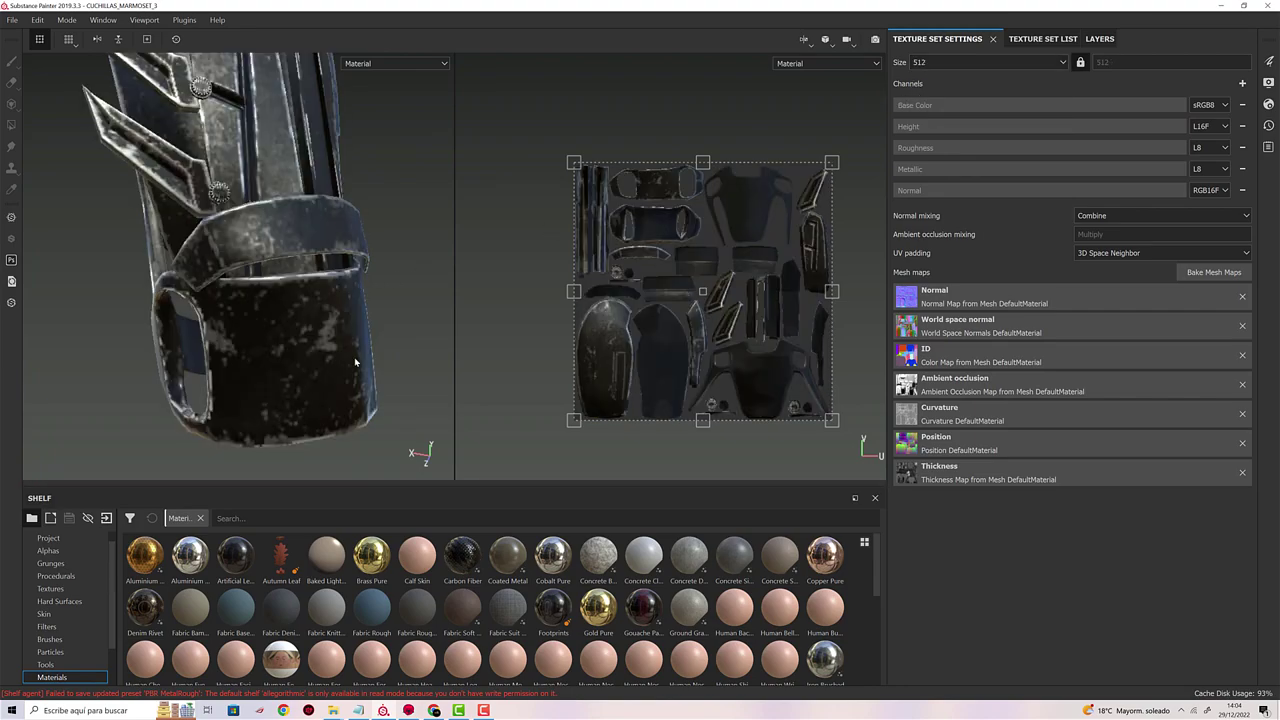
{"action": "mouse_move", "coordinate": [345, 192]}
{"action": "left_mouse_down", "text": "alt"}
{"action": "mouse_move", "coordinate": [383, 271]}
{"action": "mouse_move", "coordinate": [330, 345]}
{"action": "mouse_move", "coordinate": [356, 343]}
{"action": "mouse_move", "coordinate": [374, 213]}
{"action": "mouse_move", "coordinate": [356, 188]}
{"action": "mouse_move", "coordinate": [330, 210]}
{"action": "left_mouse_up", "text": "alt"}
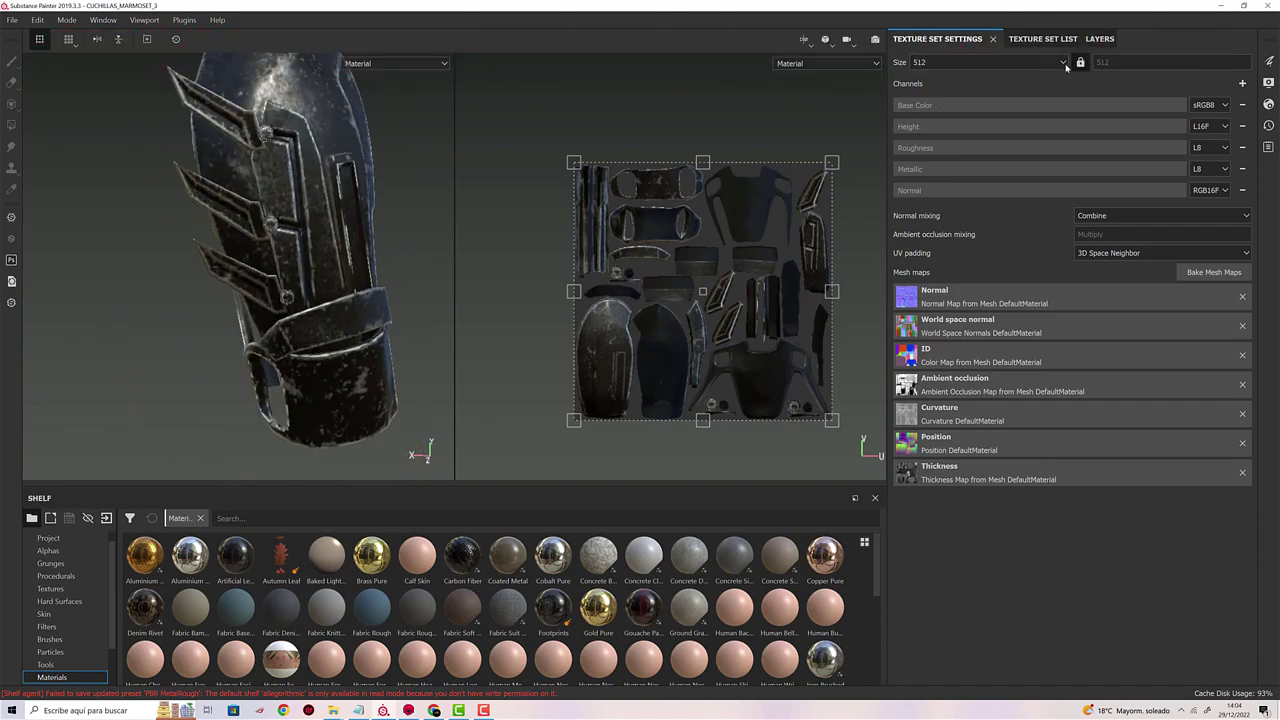
{"action": "left_click", "coordinate": [1062, 63]}
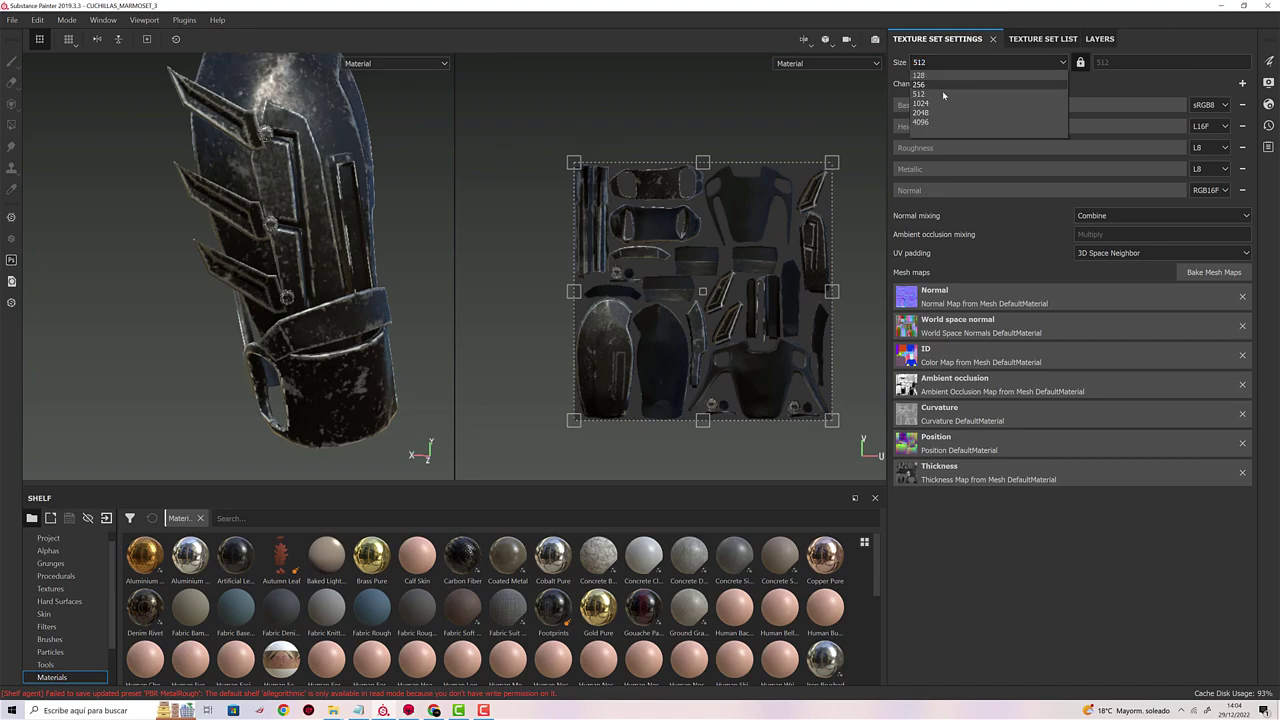
{"action": "left_click", "coordinate": [940, 103]}
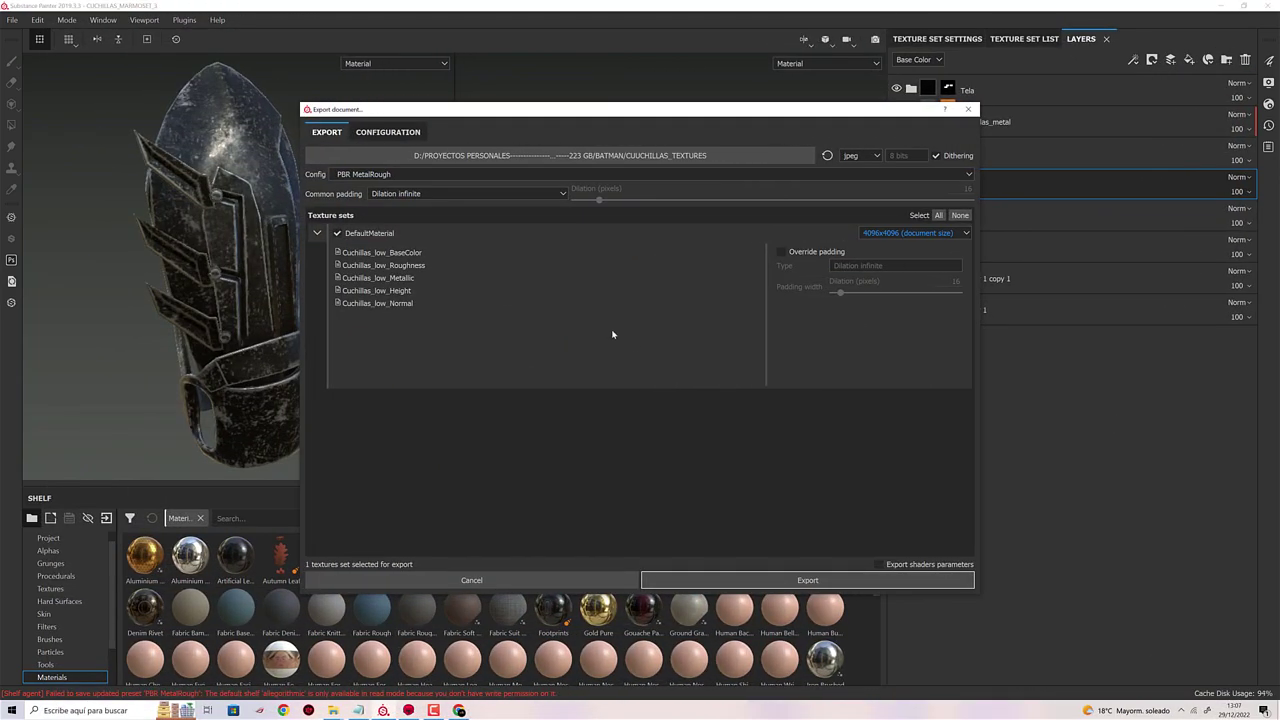
Export the gauntlet's JPEG texture maps and open their output folder.
{"action": "left_click", "coordinate": [805, 586]}
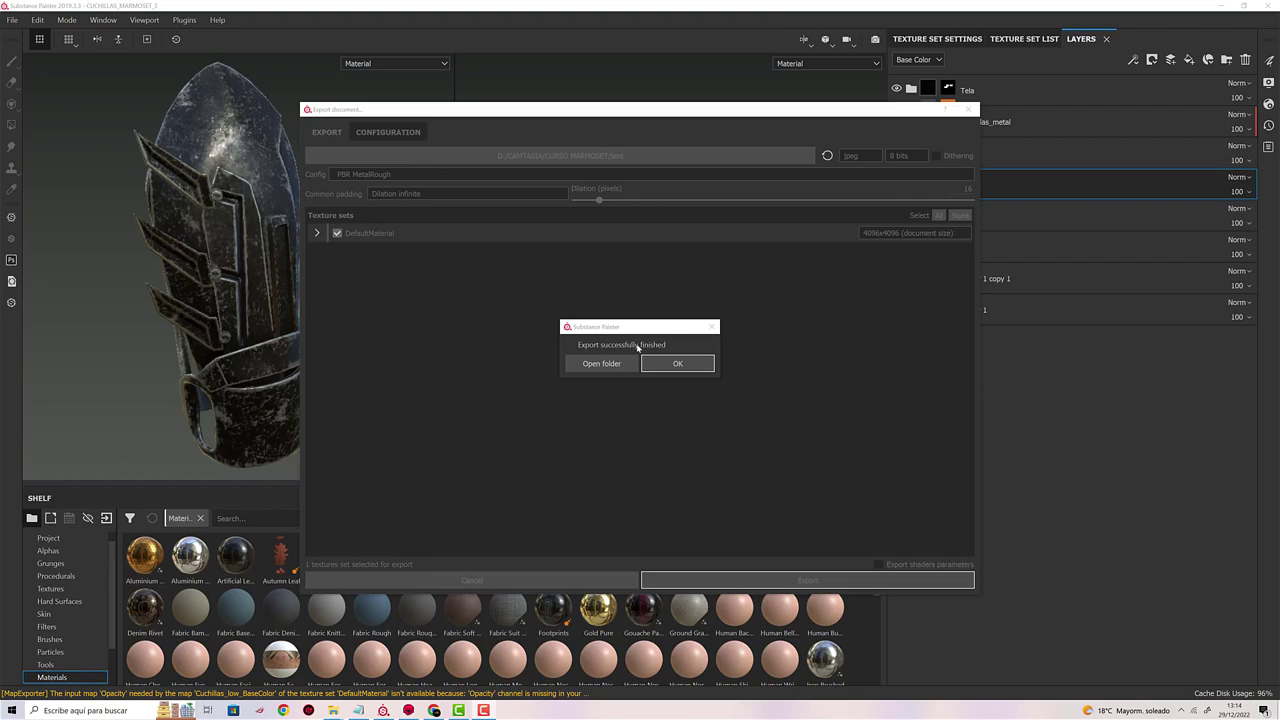
{"action": "left_click", "coordinate": [603, 367]}
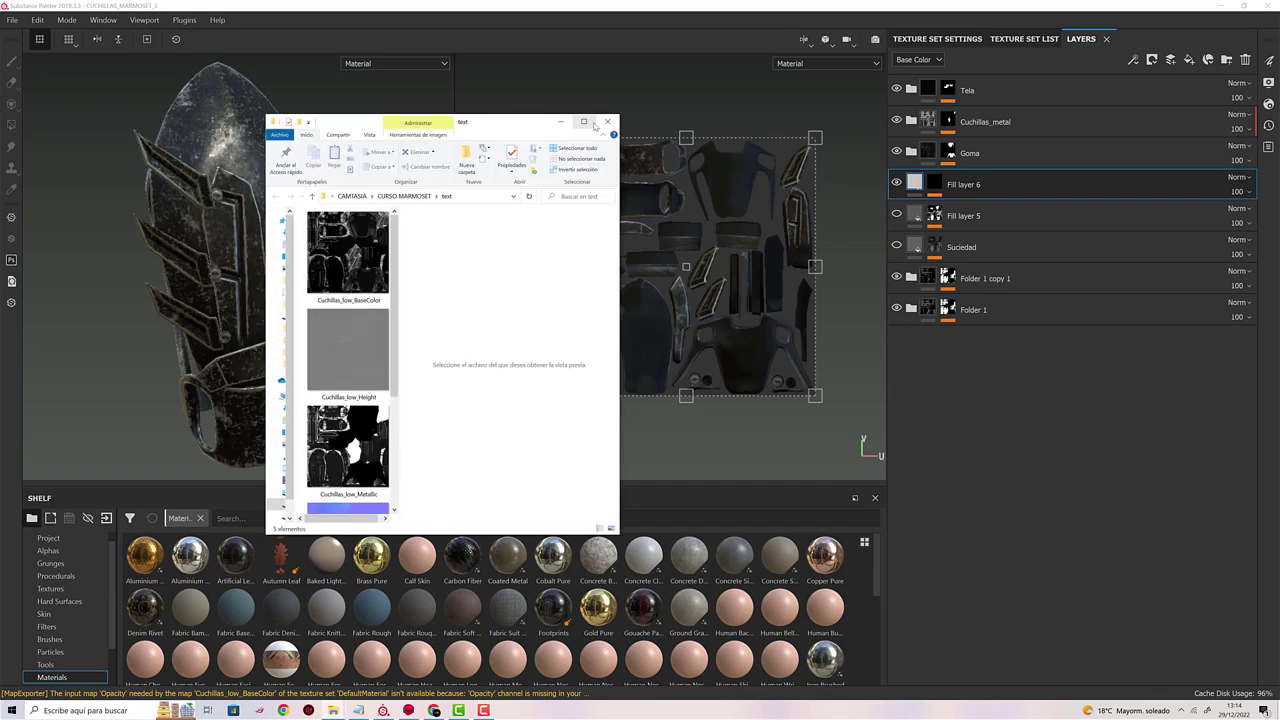
Maximize Explorer and preview the BaseColor, Height, Metallic, Normal and Roughness Cuchillas_low maps.
{"action": "left_click", "coordinate": [586, 122]}
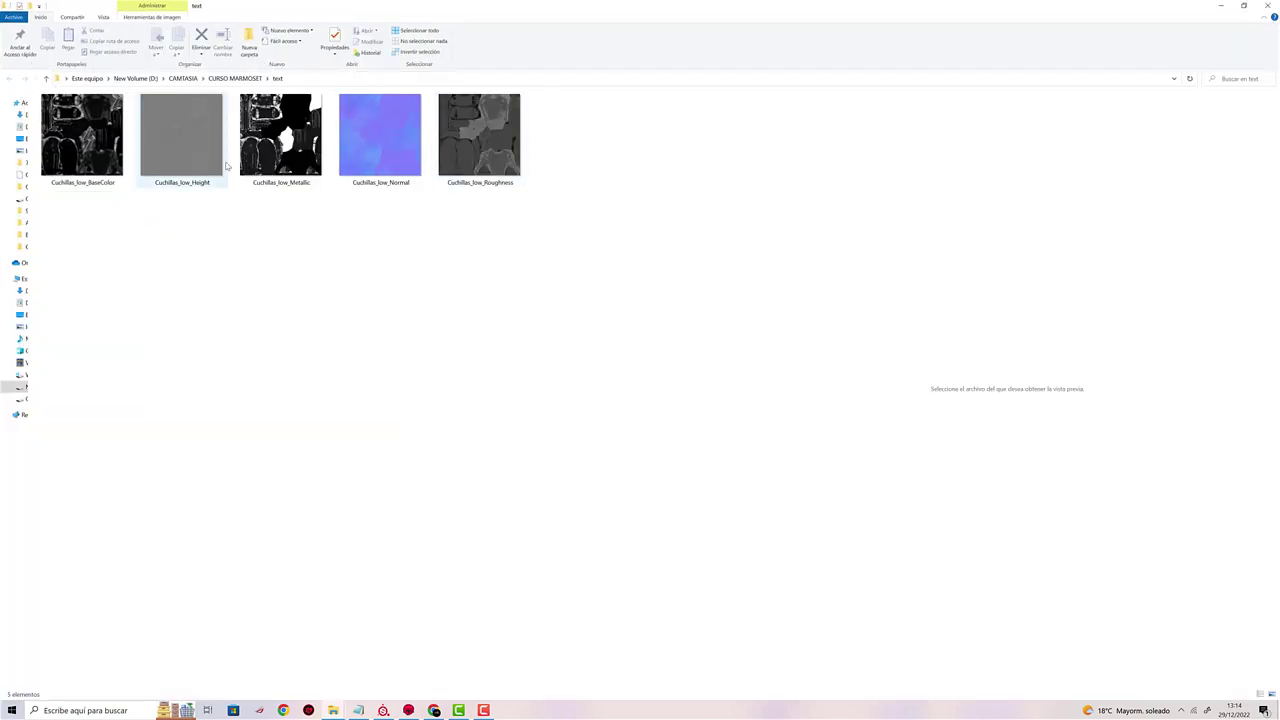
{"action": "left_click", "coordinate": [85, 140]}
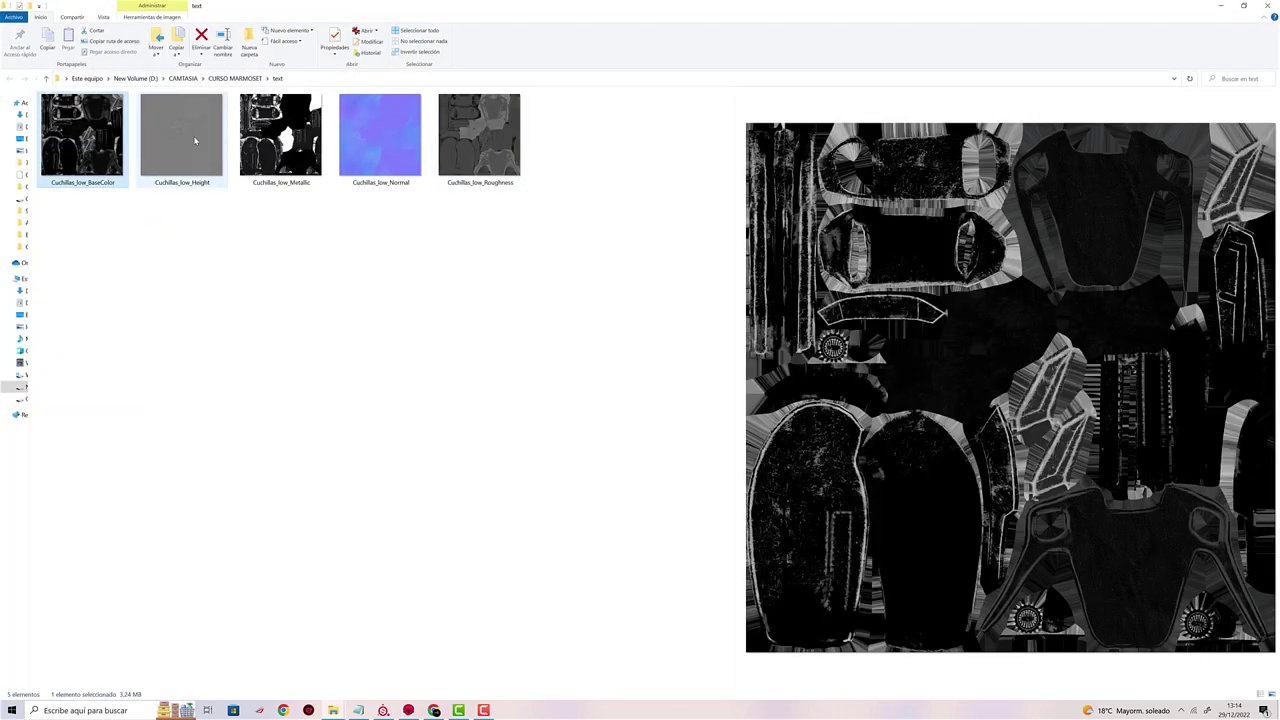
{"action": "left_click", "coordinate": [195, 141]}
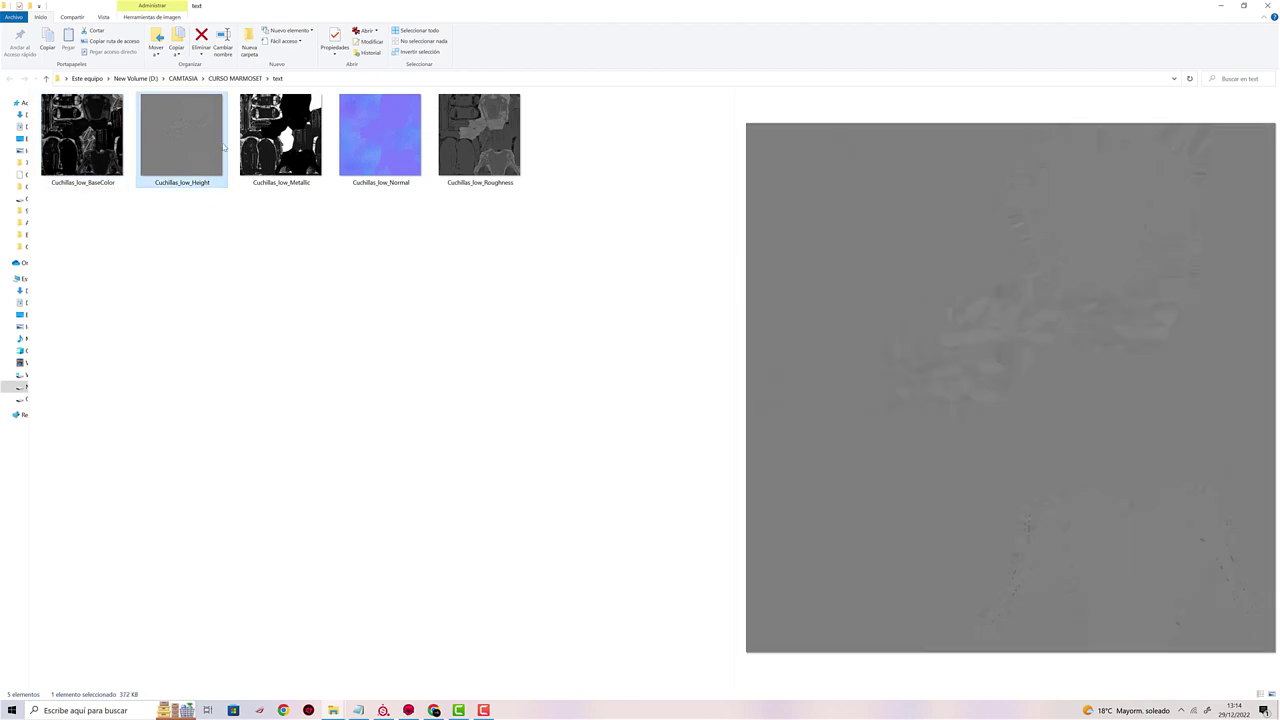
{"action": "left_click", "coordinate": [279, 146]}
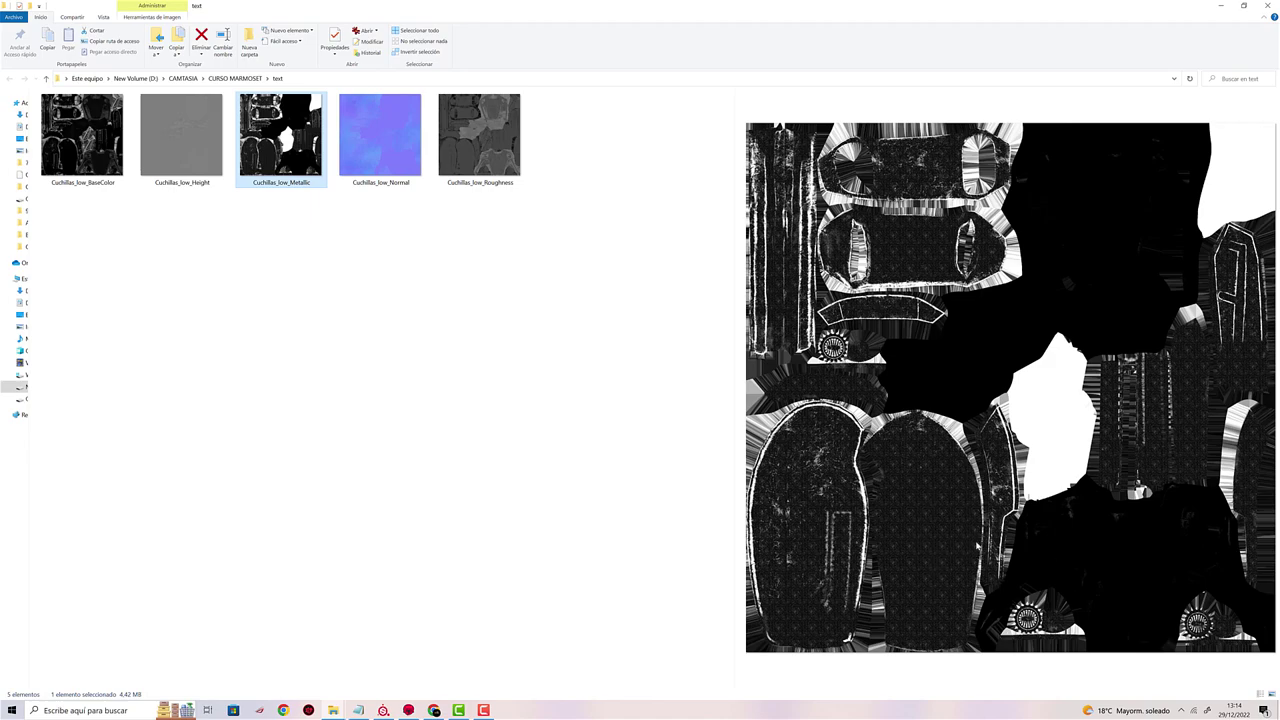
{"action": "left_click", "coordinate": [380, 168]}
{"action": "left_click", "coordinate": [490, 139]}
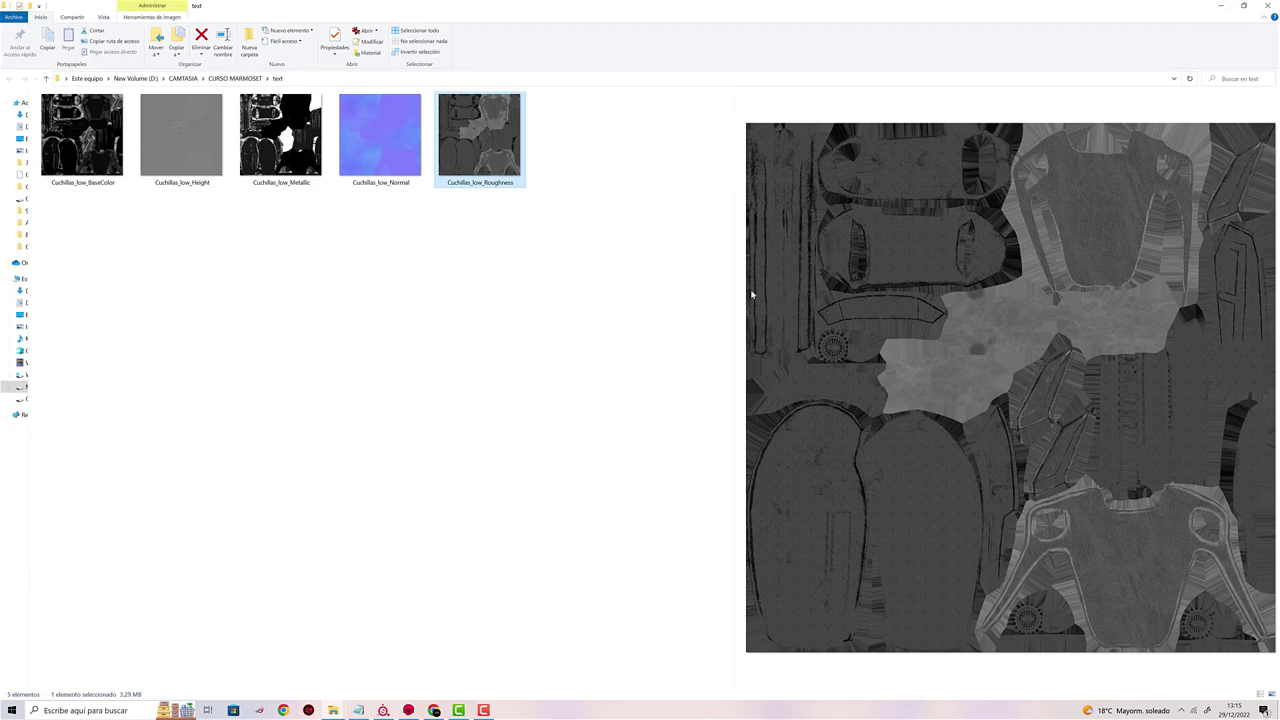
Switch to Marmoset Toolbag and orbit to view the textured gauntlet from the side.
{"action": "left_click", "coordinate": [421, 711]}
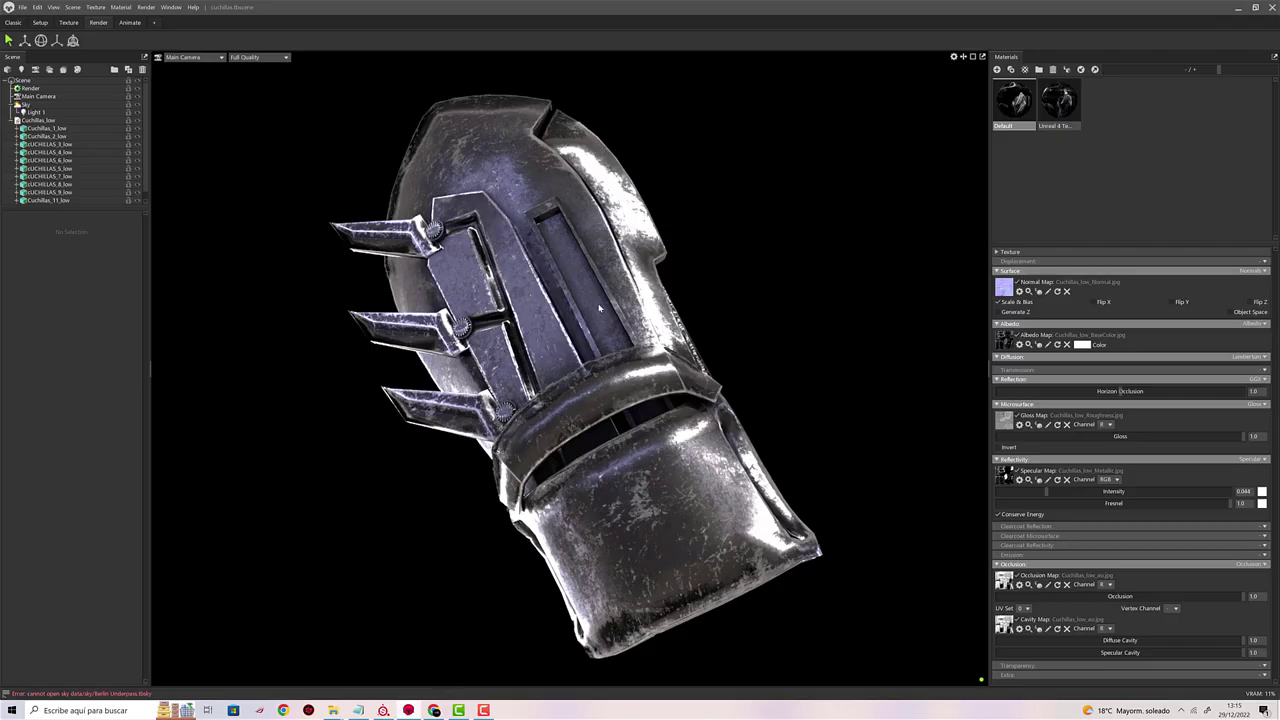
{"action": "mouse_move", "coordinate": [740, 281]}
{"action": "left_mouse_down"}
{"action": "mouse_move", "coordinate": [771, 311]}
{"action": "mouse_move", "coordinate": [894, 317]}
{"action": "mouse_move", "coordinate": [812, 373]}
{"action": "mouse_move", "coordinate": [807, 317]}
{"action": "mouse_move", "coordinate": [793, 365]}
{"action": "mouse_move", "coordinate": [718, 296]}
{"action": "mouse_move", "coordinate": [689, 317]}
{"action": "mouse_move", "coordinate": [703, 331]}
{"action": "mouse_move", "coordinate": [680, 340]}
{"action": "mouse_move", "coordinate": [620, 320]}
{"action": "mouse_move", "coordinate": [633, 318]}
{"action": "mouse_move", "coordinate": [547, 350]}
{"action": "mouse_move", "coordinate": [703, 394]}
{"action": "mouse_move", "coordinate": [871, 414]}
{"action": "mouse_move", "coordinate": [526, 424]}
{"action": "mouse_move", "coordinate": [690, 430]}
{"action": "left_mouse_up"}
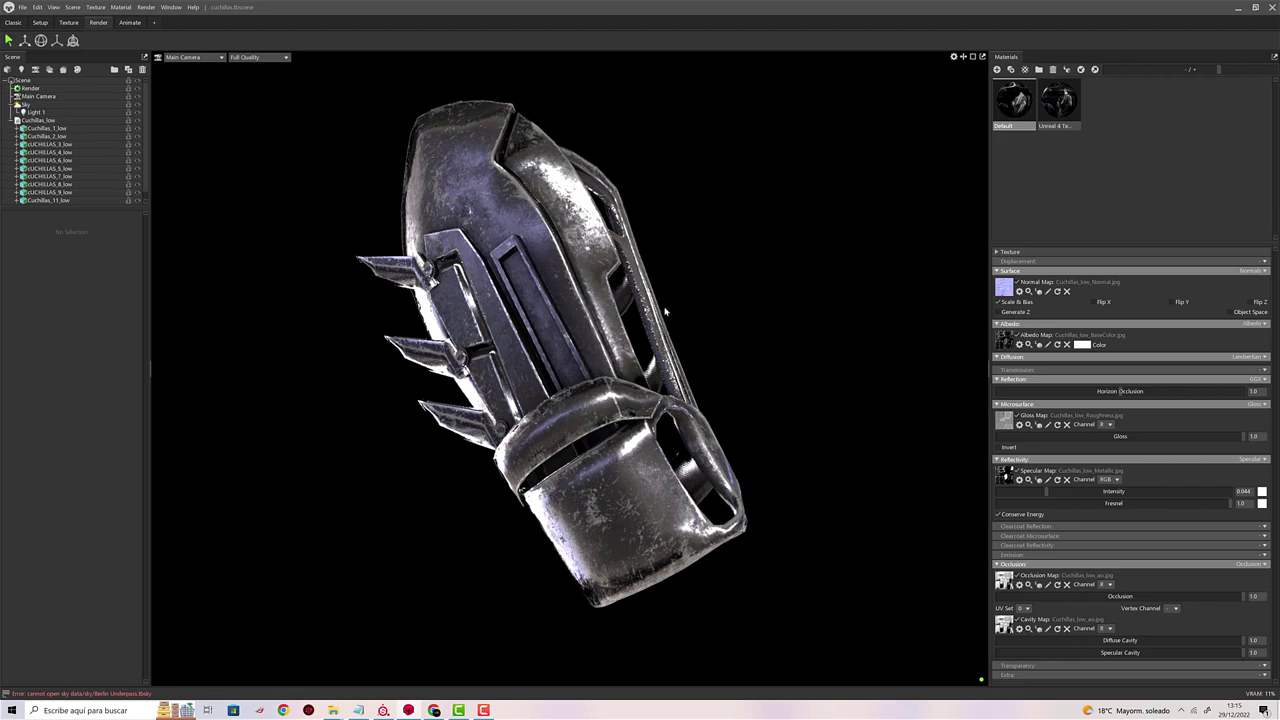